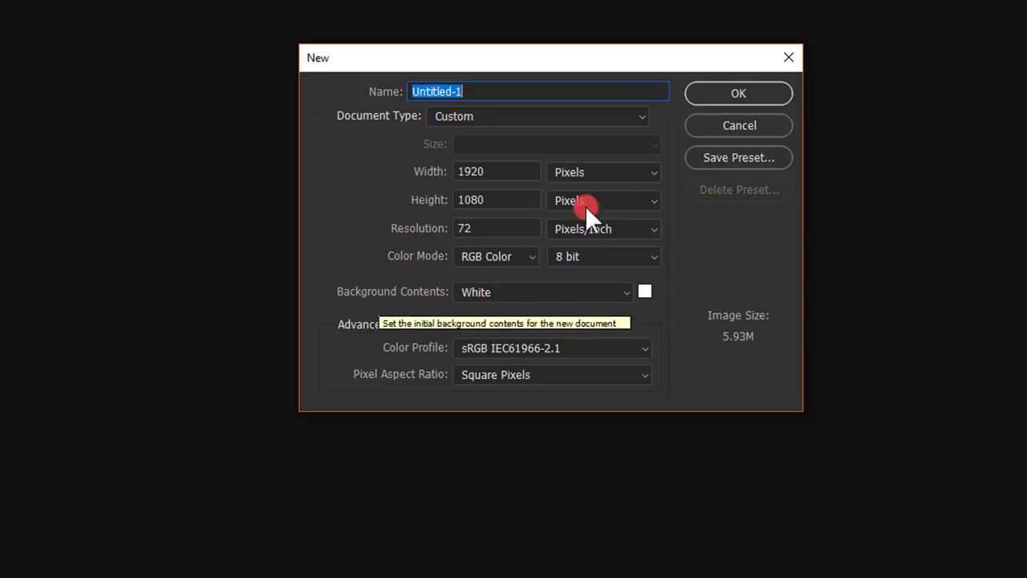
Create a 1920 × 1080 pixel document at 72 pixels/inch and turn its background into a layer named Main Image
{"action": "left_click", "coordinate": [730, 97]}
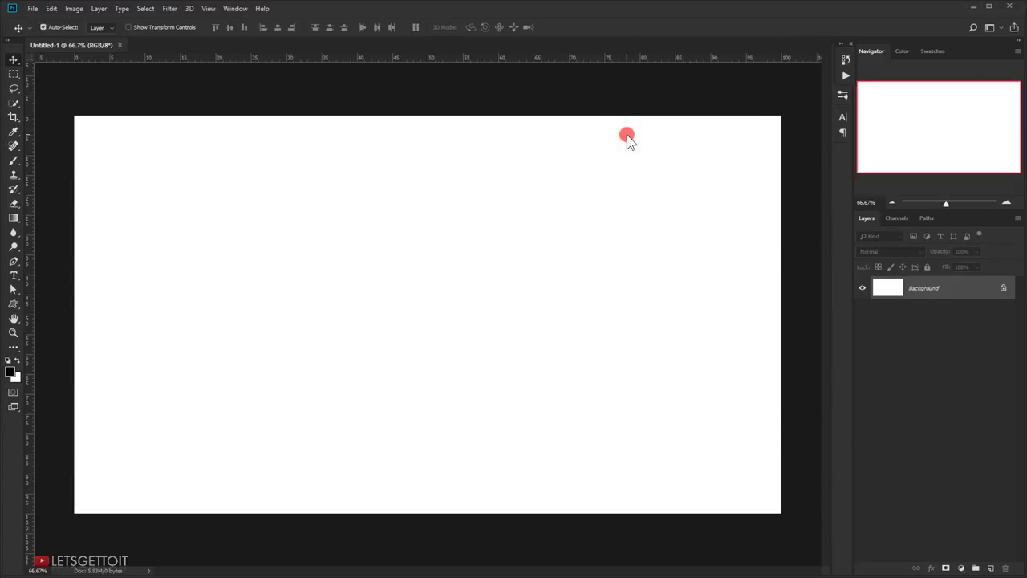
{"action": "key", "text": "ctrl+0"}
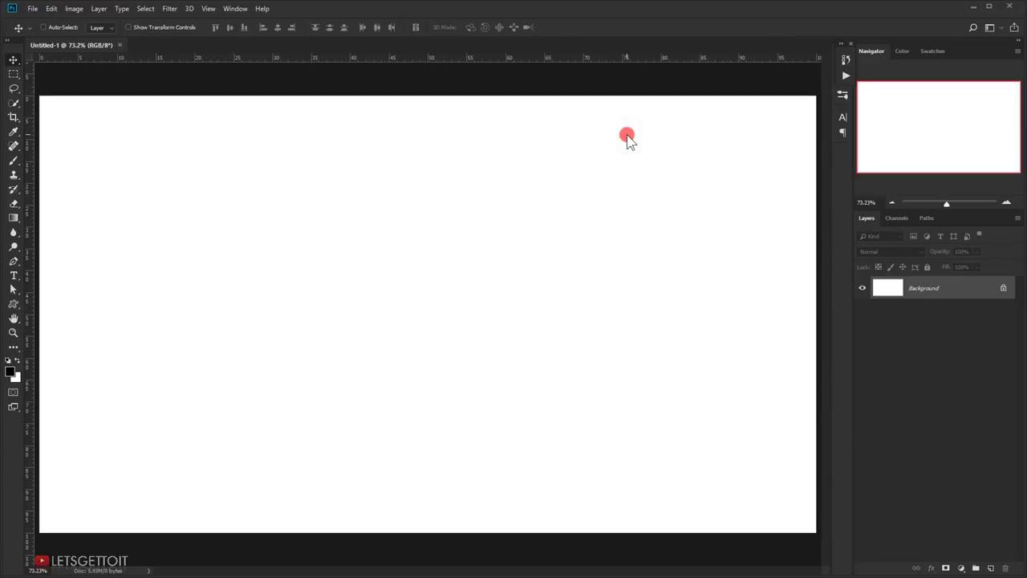
{"action": "double_click", "coordinate": [919, 291]}
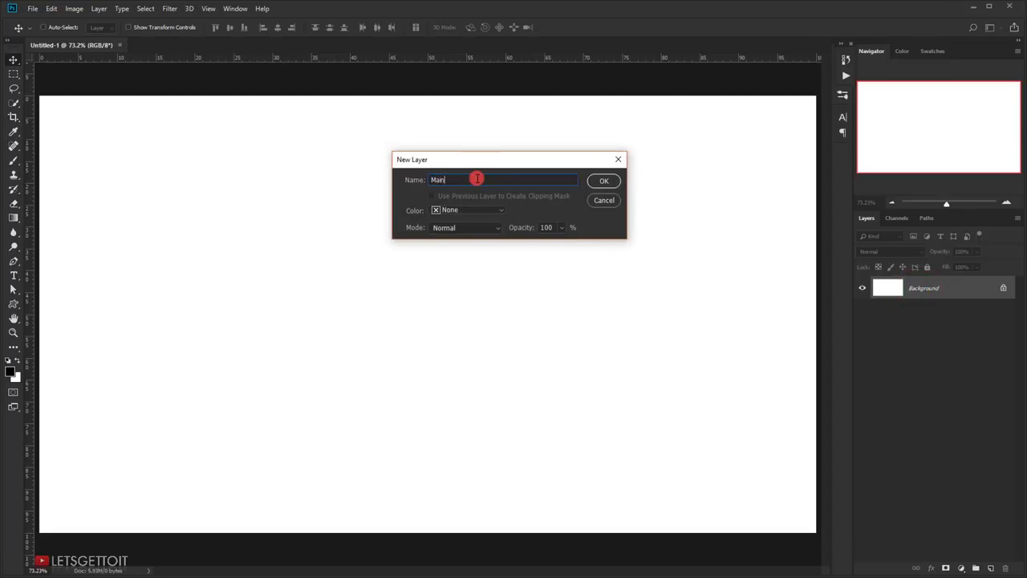
{"action": "type", "text": "Main Image"}
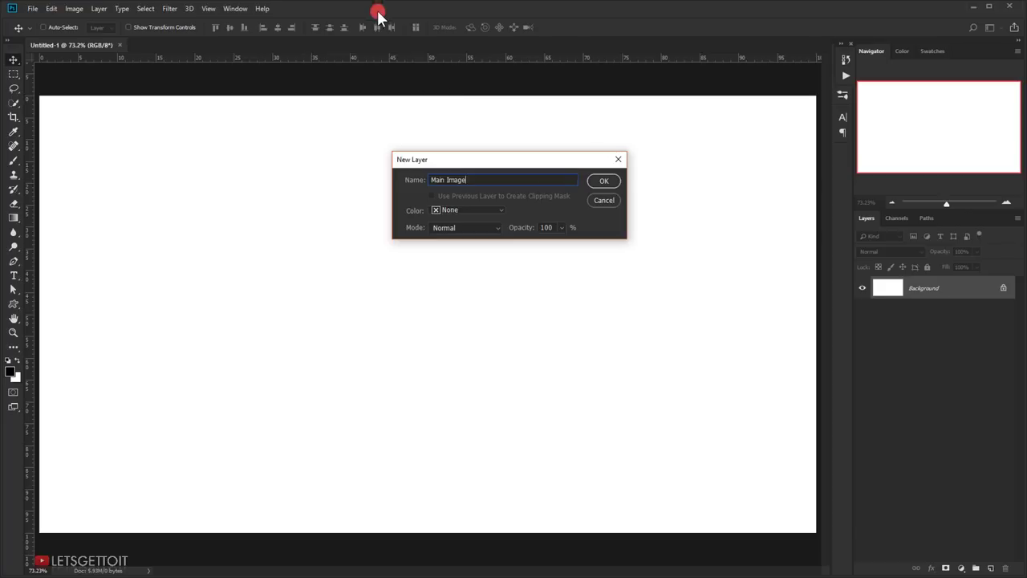
{"action": "left_click", "coordinate": [603, 180]}
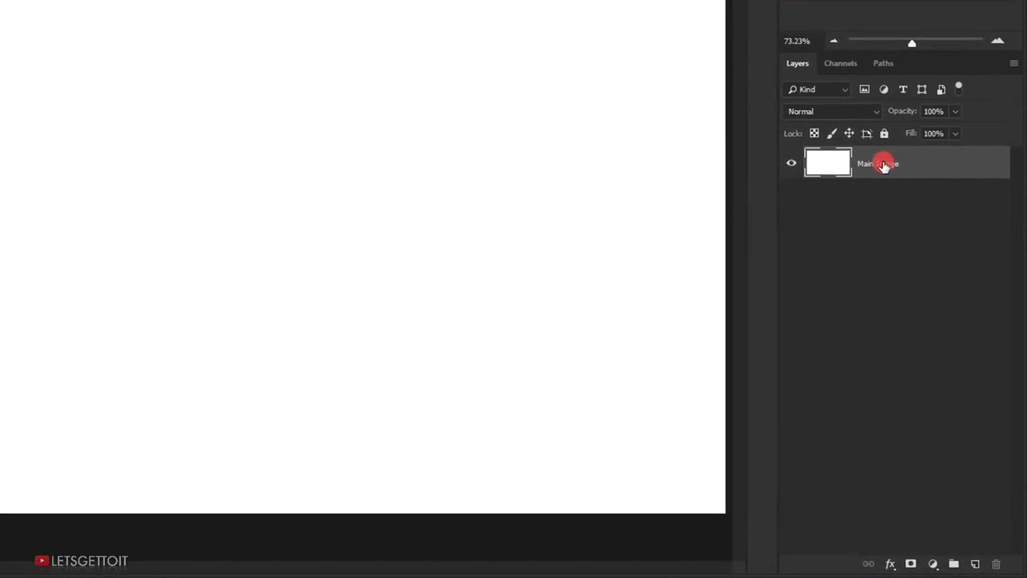
Convert the Main Image layer to a smart object and open its contents for editing
{"action": "right_click", "coordinate": [905, 191]}
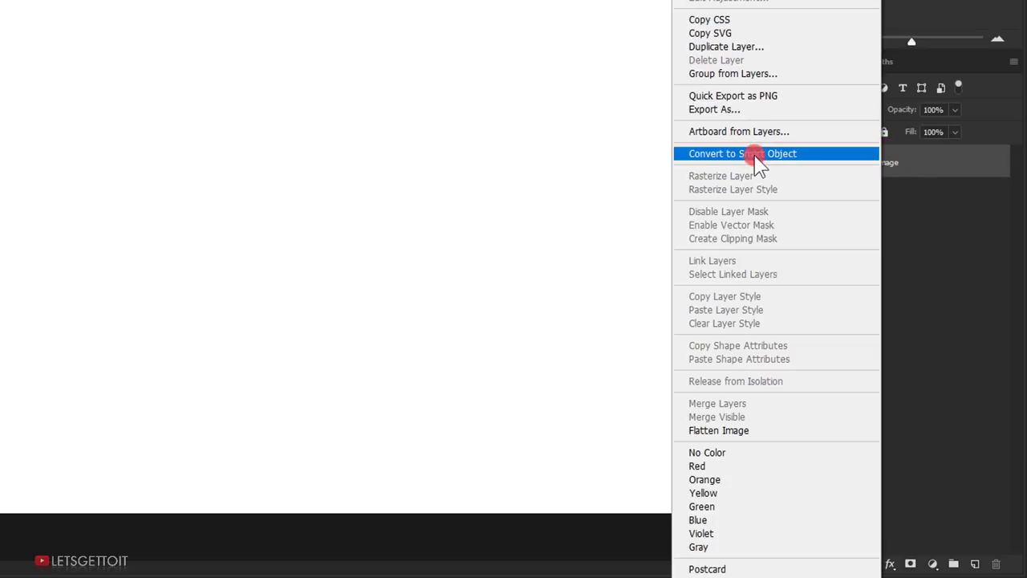
{"action": "left_click", "coordinate": [756, 155]}
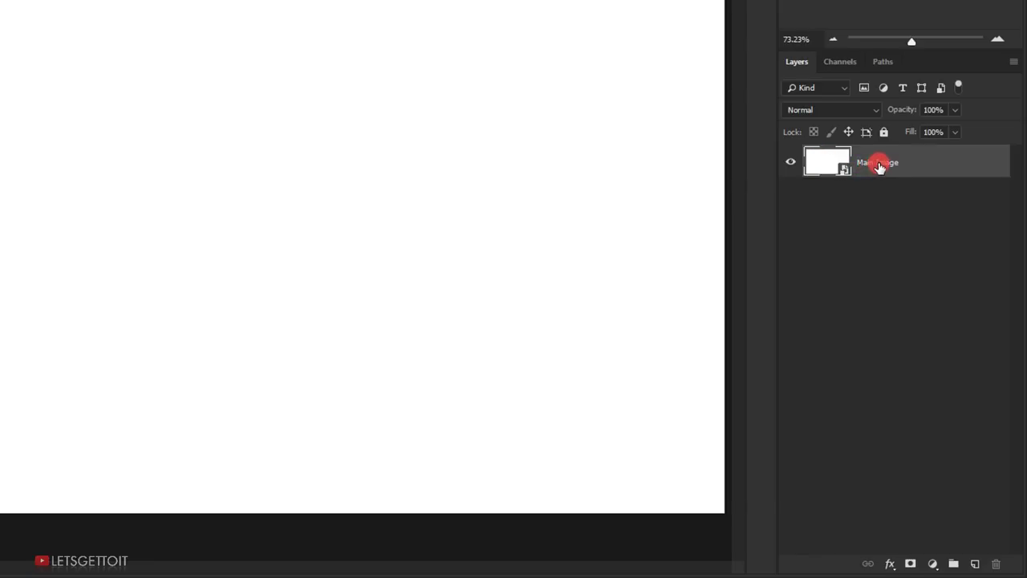
{"action": "right_click", "coordinate": [879, 166]}
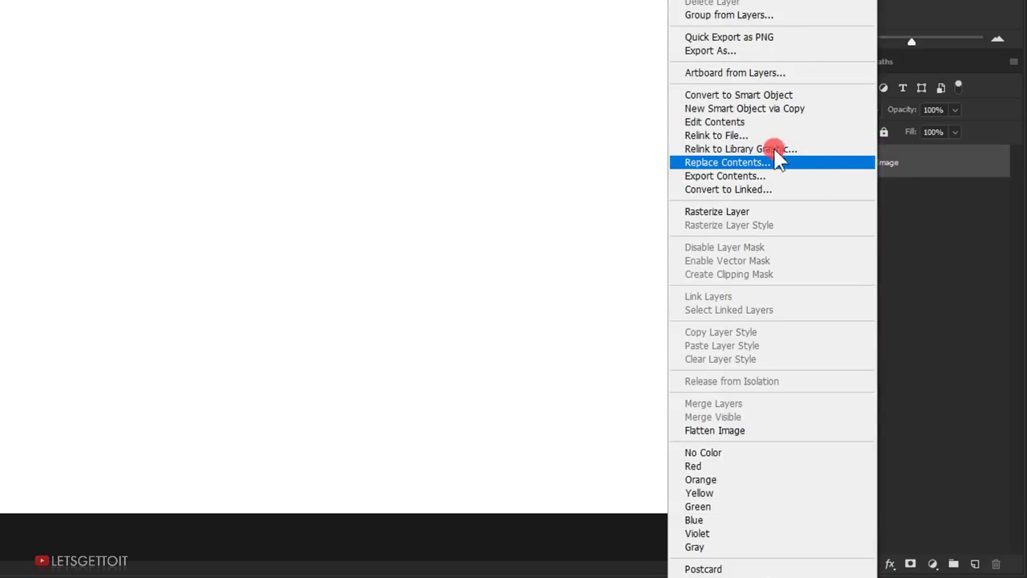
{"action": "left_click", "coordinate": [722, 122]}
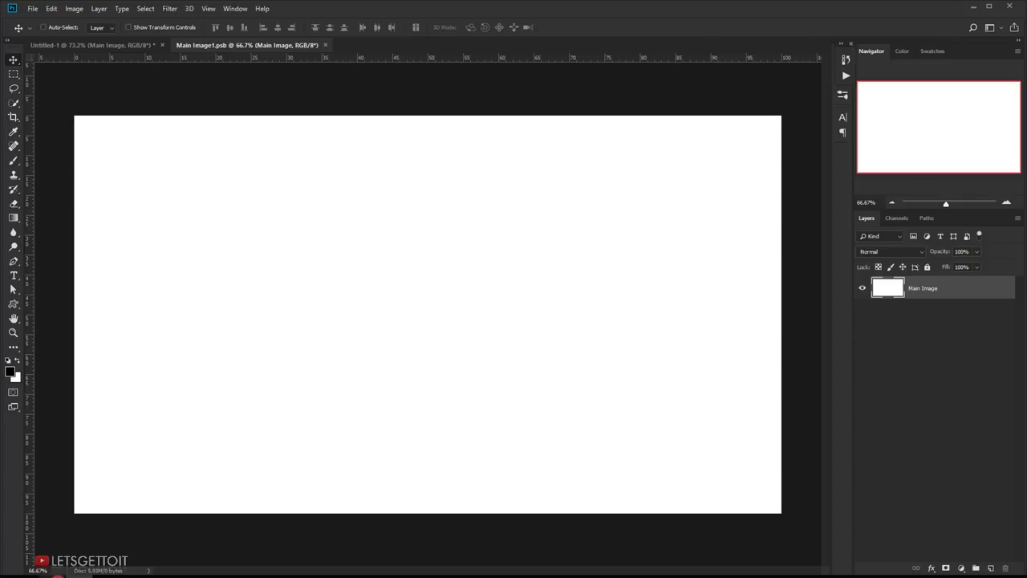
Place the black-and-white portrait photo, scale it to about 42% to fill the canvas, and shift it down to show all the hair
{"action": "left_click", "coordinate": [58, 575]}
{"action": "left_click", "coordinate": [490, 168]}
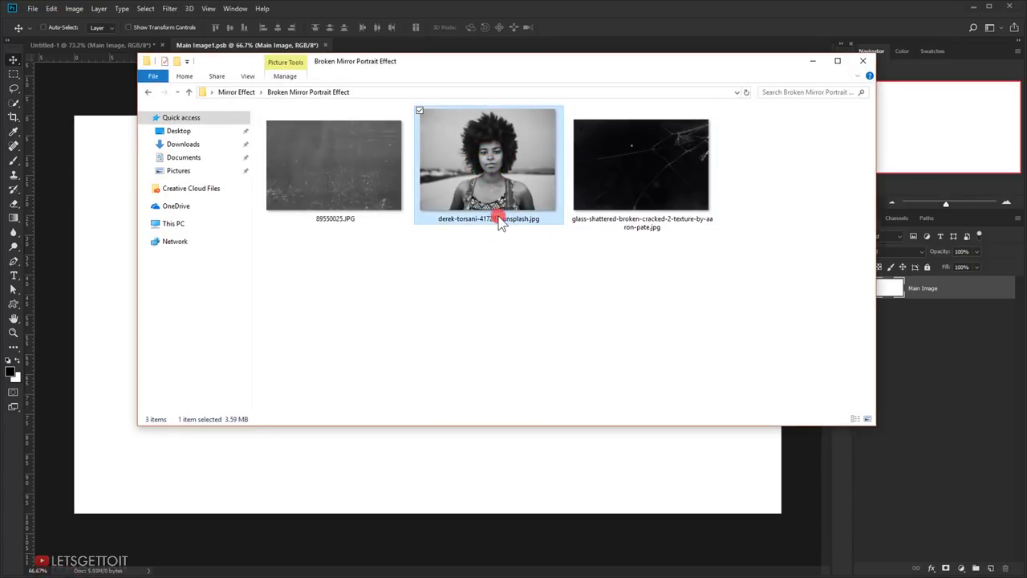
{"action": "left_click_drag", "start_coordinate": [499, 222], "coordinate": [486, 420]}
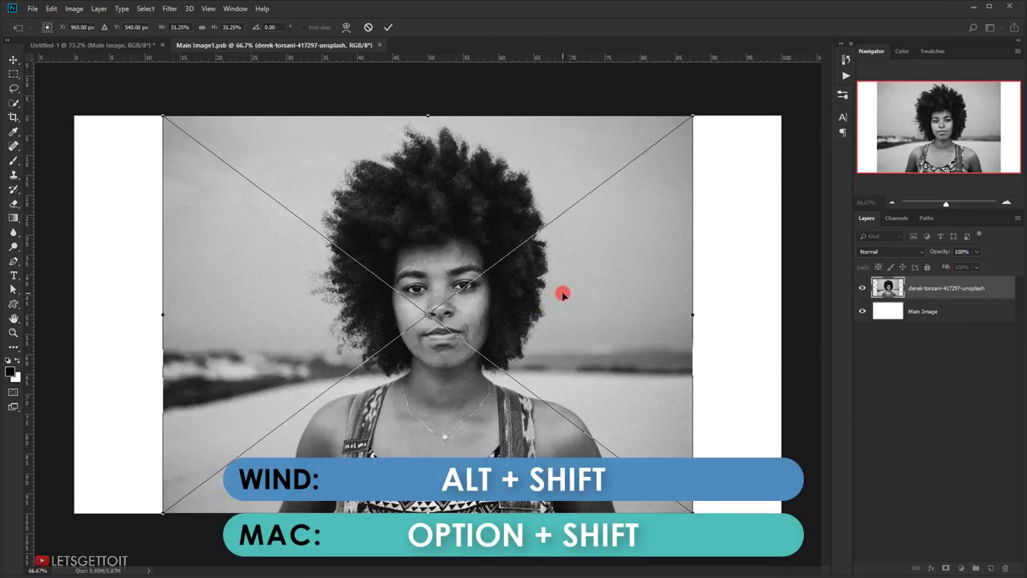
{"action": "scroll", "coordinate": [563, 340], "scroll_direction": "down", "scroll_amount": 3}
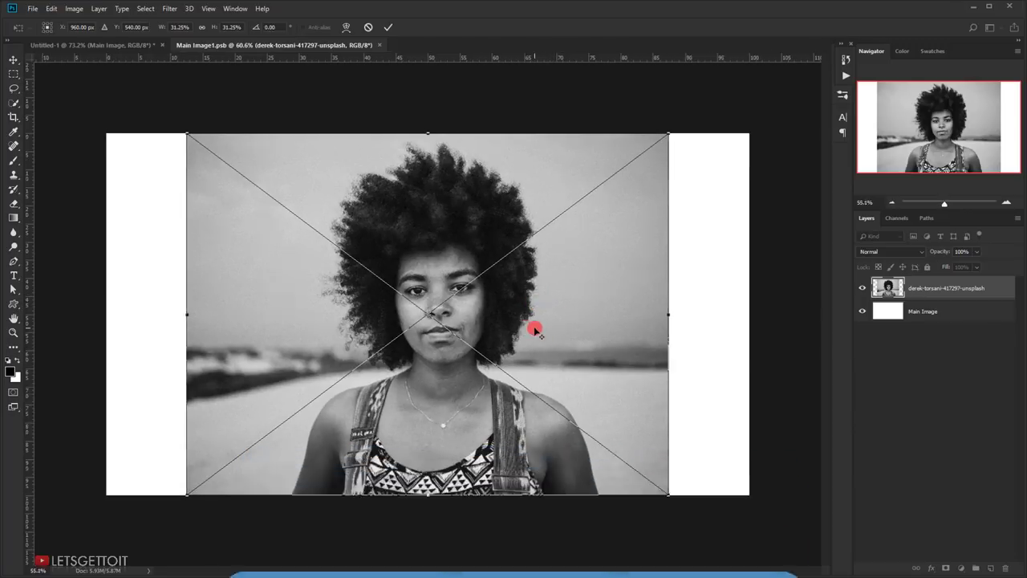
{"action": "left_click_drag", "start_coordinate": [628, 467], "coordinate": [684, 525]}
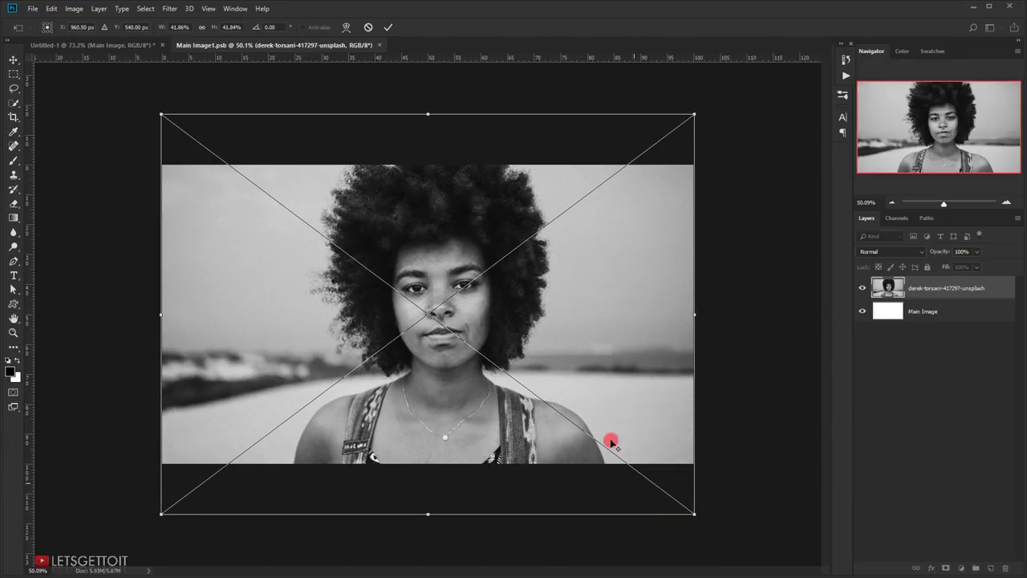
{"action": "left_click_drag", "start_coordinate": [585, 294], "coordinate": [587, 330]}
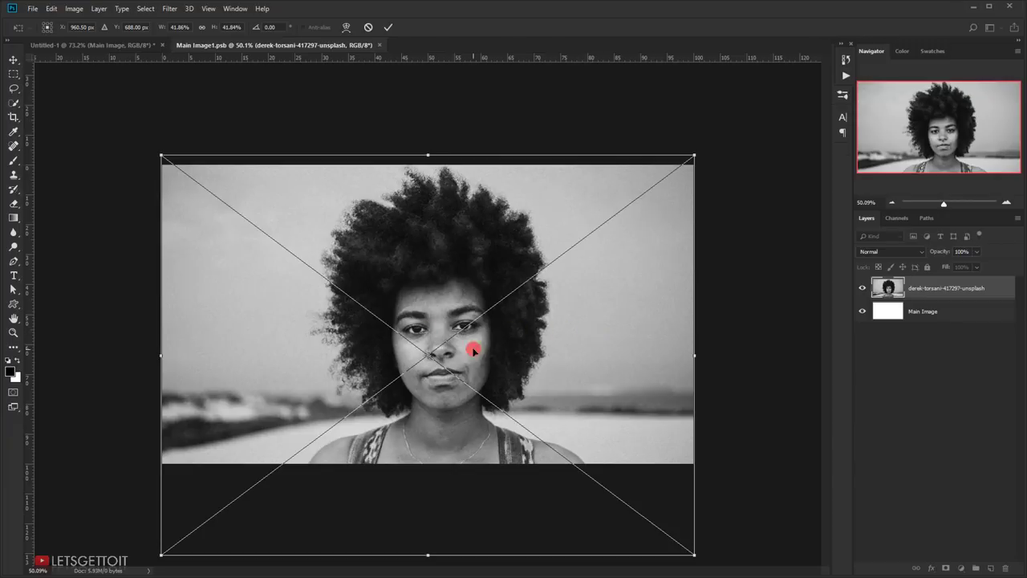
{"action": "left_click", "coordinate": [388, 26]}
{"action": "scroll", "coordinate": [410, 227], "scroll_direction": "up", "scroll_amount": 1}
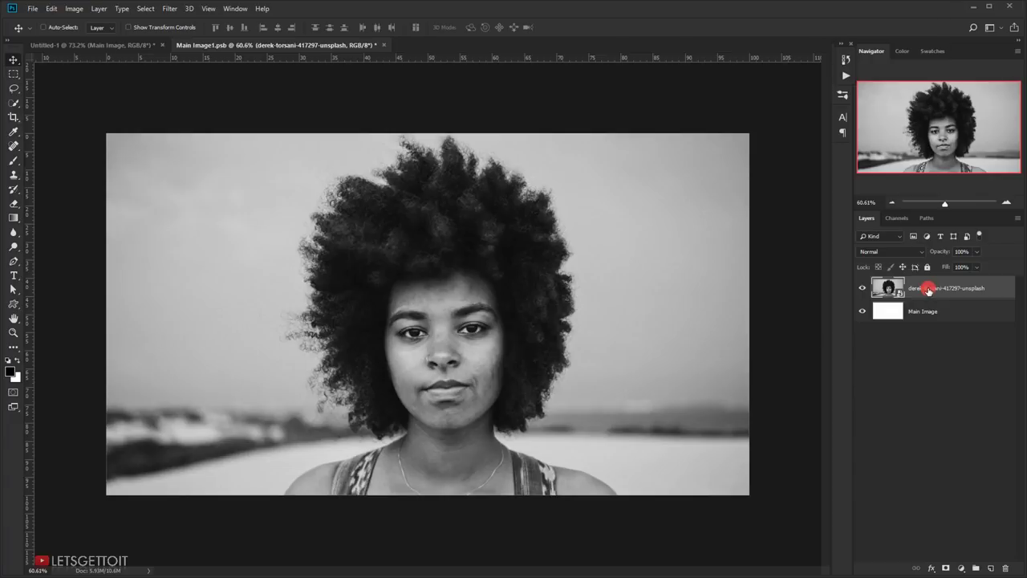
Rasterize the portrait layer, then close the smart object's contents and save the changes
{"action": "right_click", "coordinate": [928, 289]}
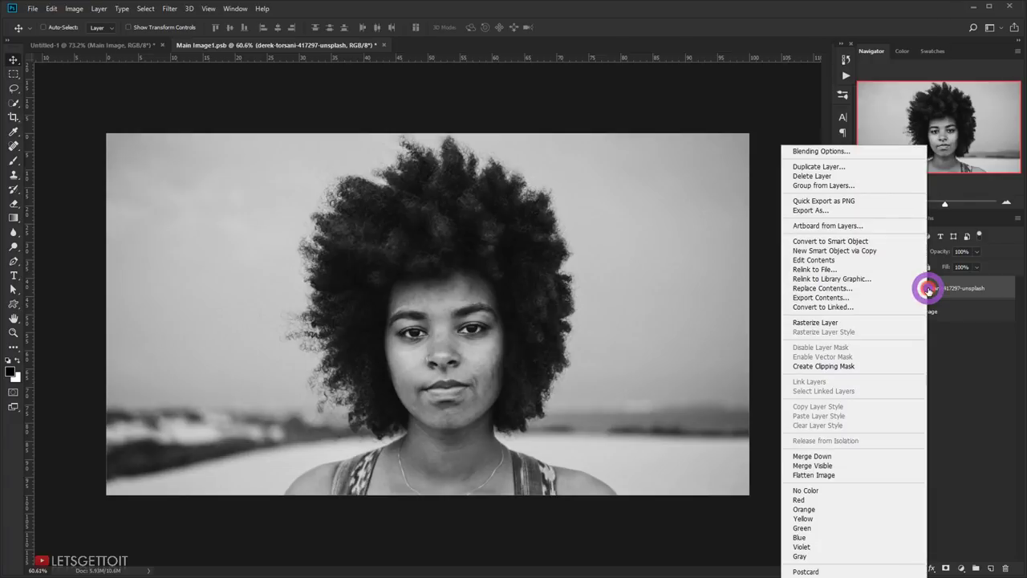
{"action": "left_click", "coordinate": [842, 322]}
{"action": "left_click", "coordinate": [383, 44]}
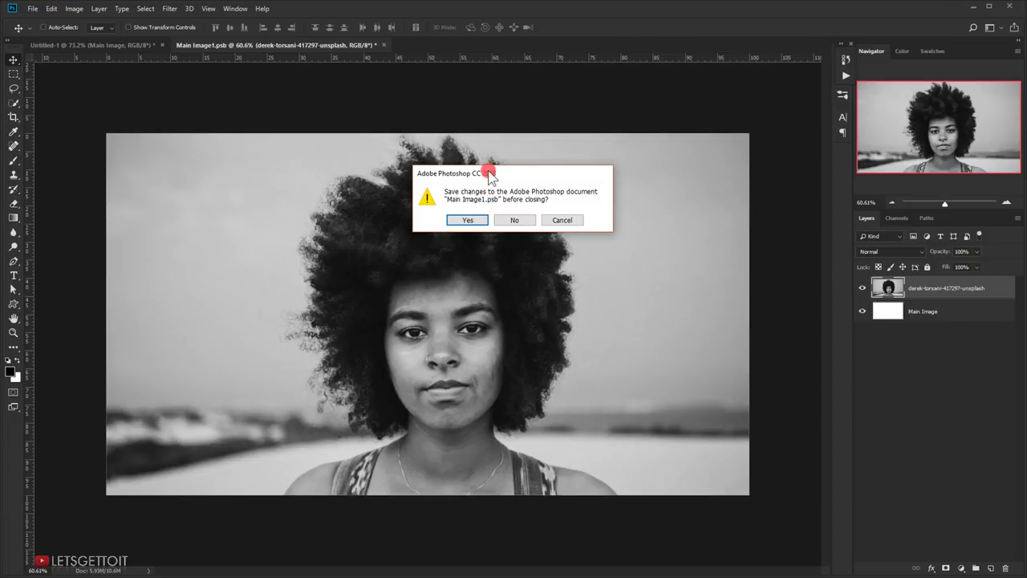
{"action": "left_click", "coordinate": [467, 219]}
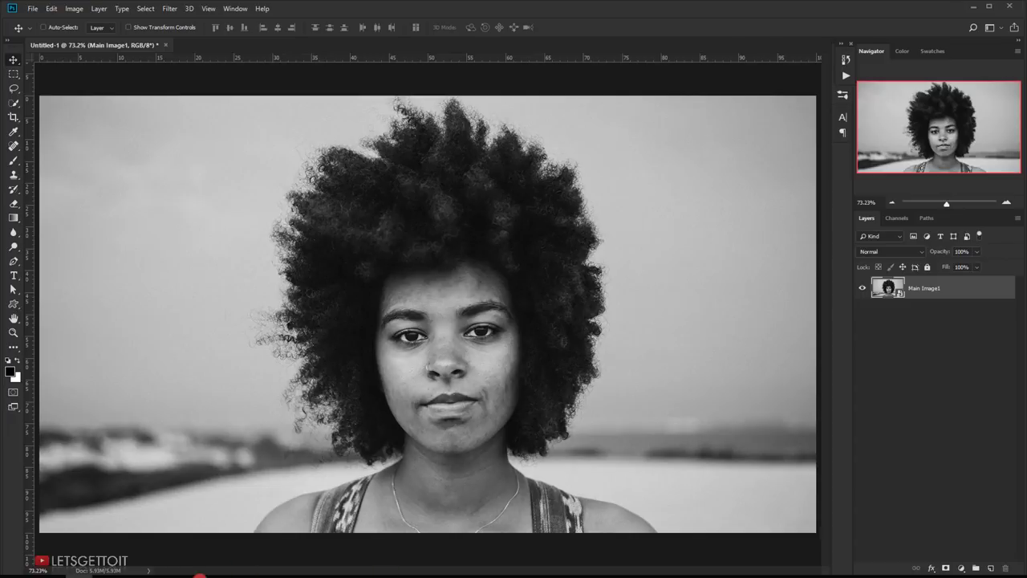
Place the shattered glass texture image above the portrait and enlarge it from its centre to about 1780% to cover the canvas
{"action": "left_click", "coordinate": [77, 572]}
{"action": "left_click", "coordinate": [614, 186]}
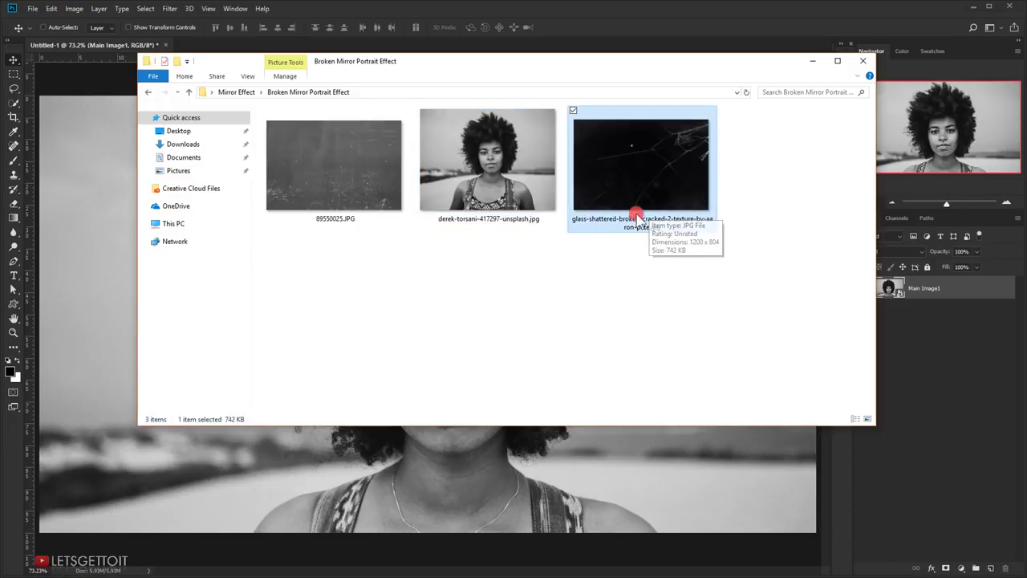
{"action": "left_click_drag", "start_coordinate": [635, 189], "coordinate": [113, 268]}
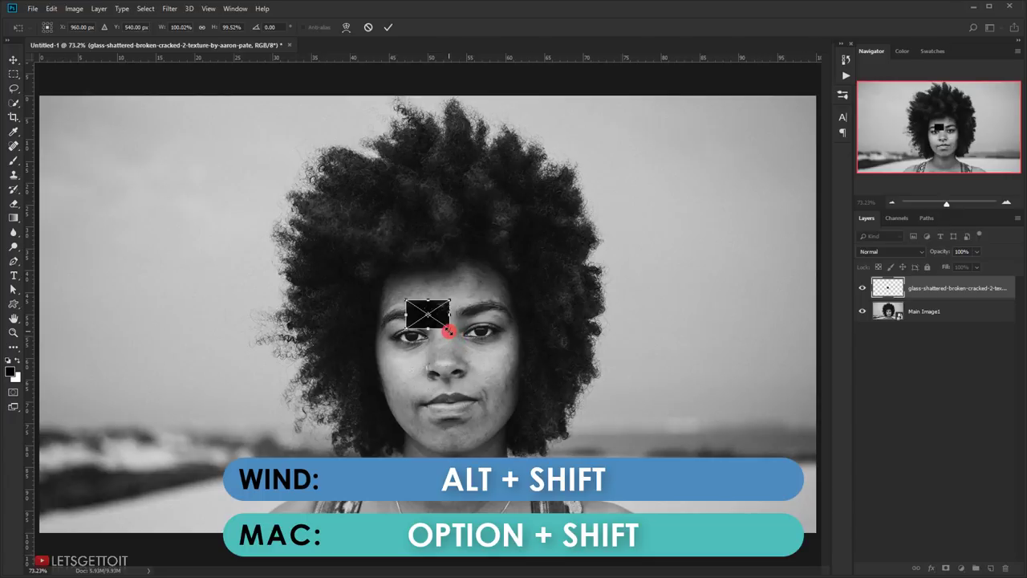
{"action": "left_click_drag", "start_coordinate": [449, 330], "coordinate": [817, 573]}
{"action": "scroll", "coordinate": [459, 398], "scroll_direction": "down", "scroll_amount": 2}
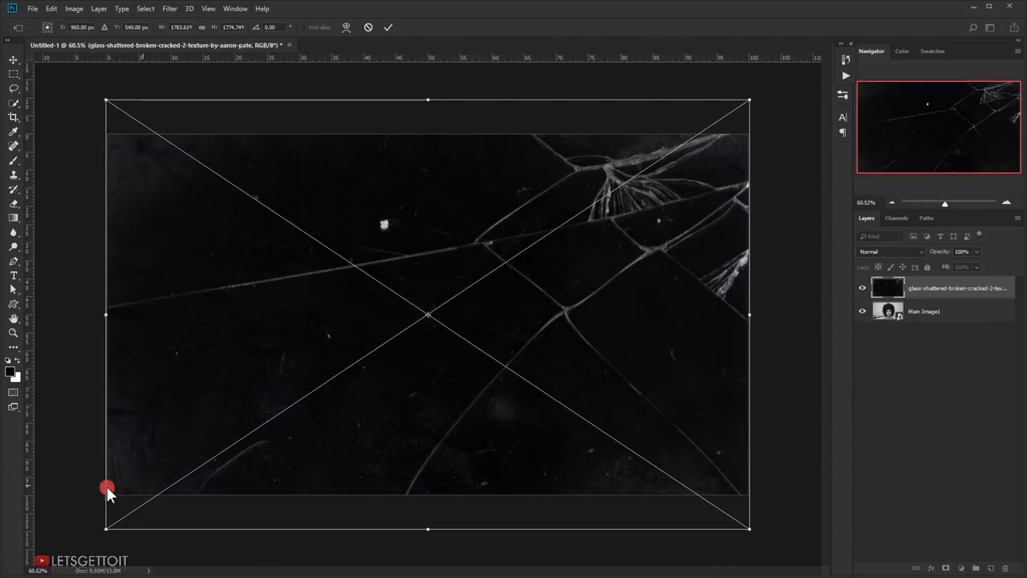
Flip the glass texture horizontally and vertically, and commit its placement
{"action": "right_click", "coordinate": [418, 234]}
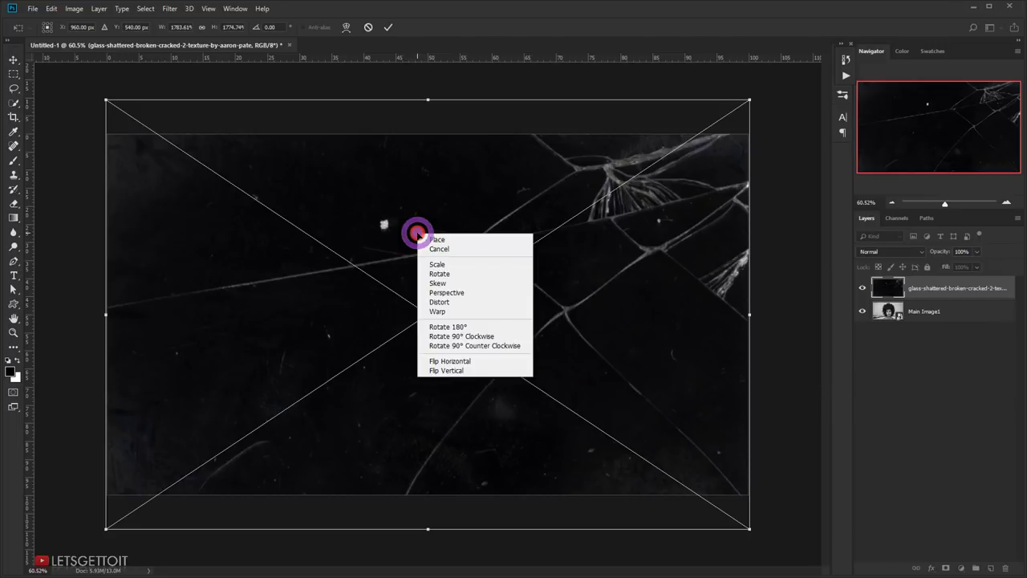
{"action": "left_click", "coordinate": [487, 360]}
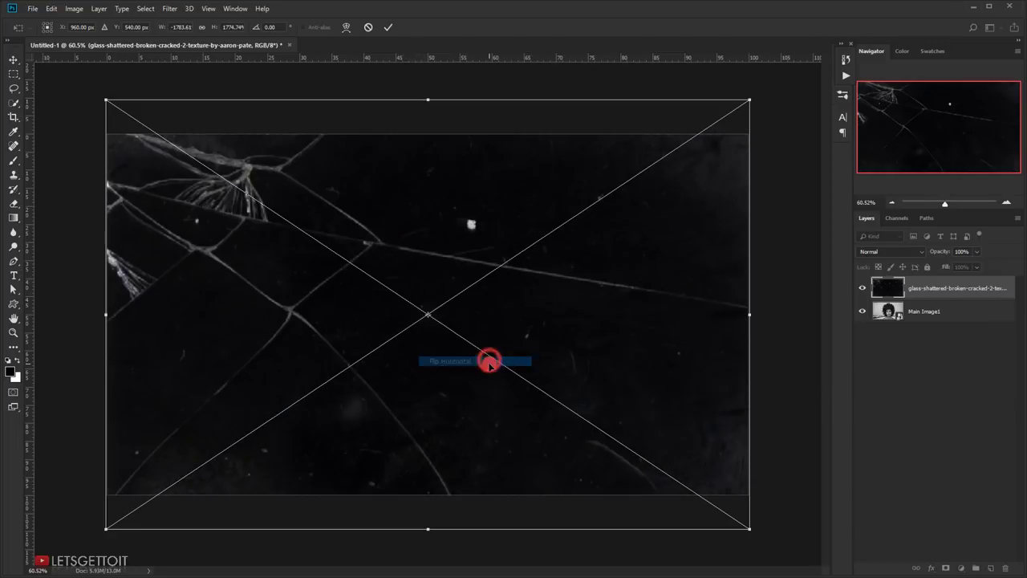
{"action": "right_click", "coordinate": [369, 218]}
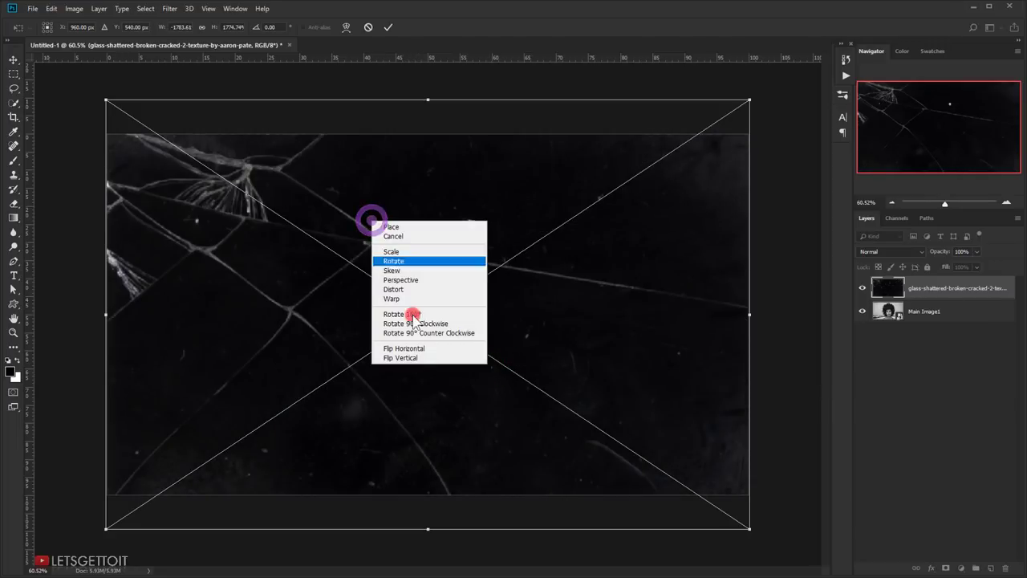
{"action": "left_click", "coordinate": [415, 359]}
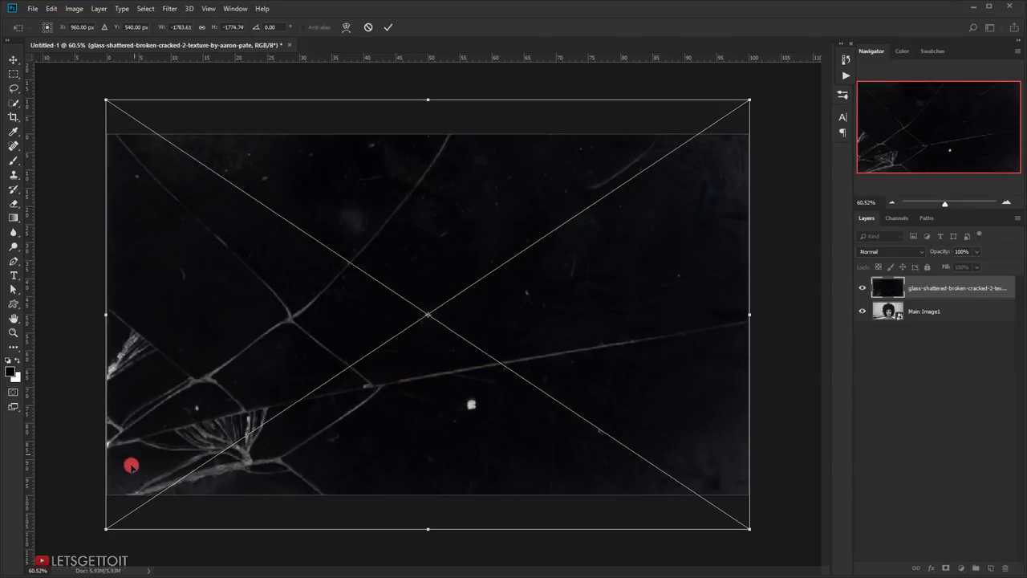
{"action": "left_click", "coordinate": [393, 27]}
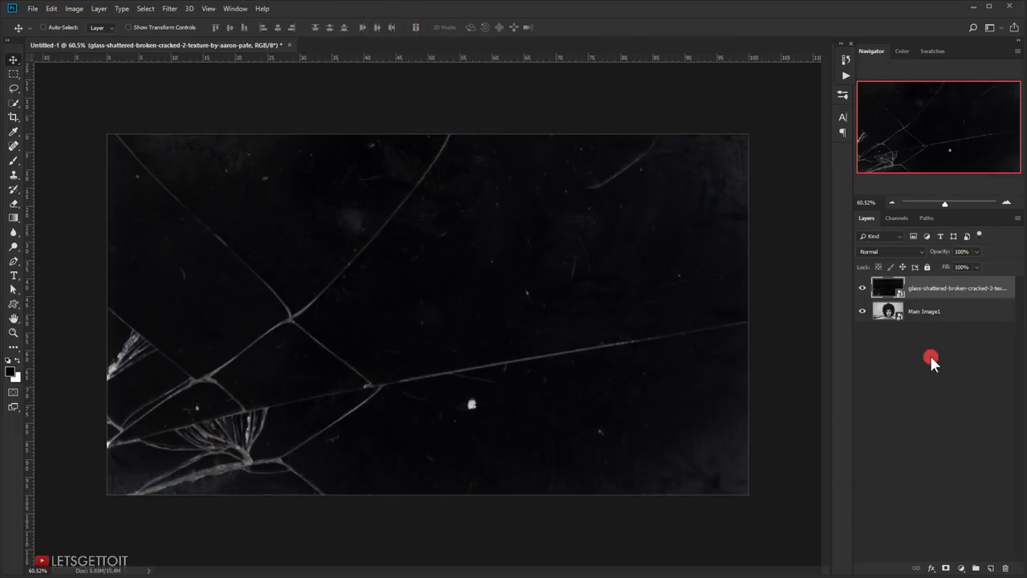
Rasterize the glass texture layer and rename it Mirror texture
{"action": "right_click", "coordinate": [934, 289]}
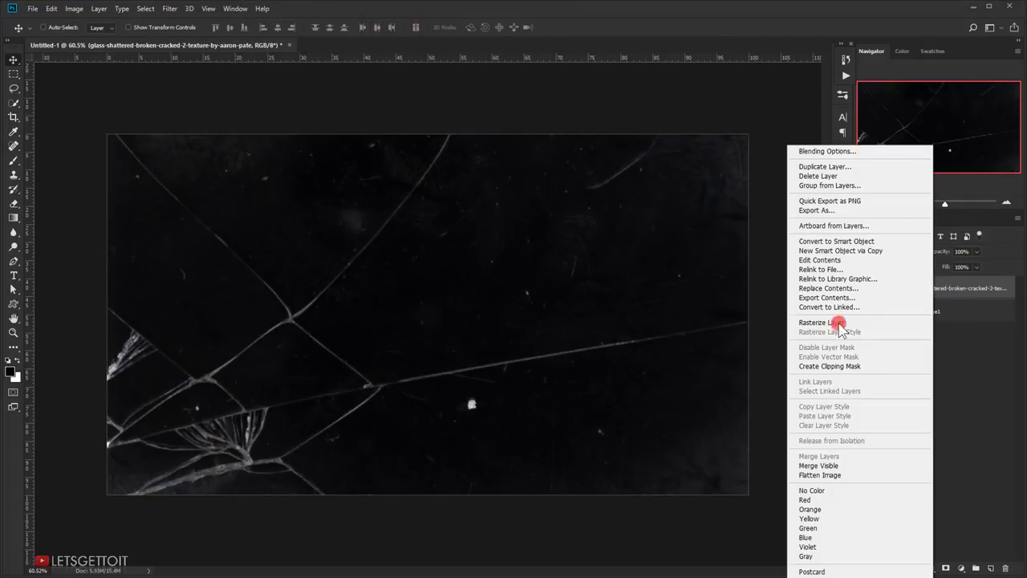
{"action": "left_click", "coordinate": [836, 321]}
{"action": "double_click", "coordinate": [930, 288]}
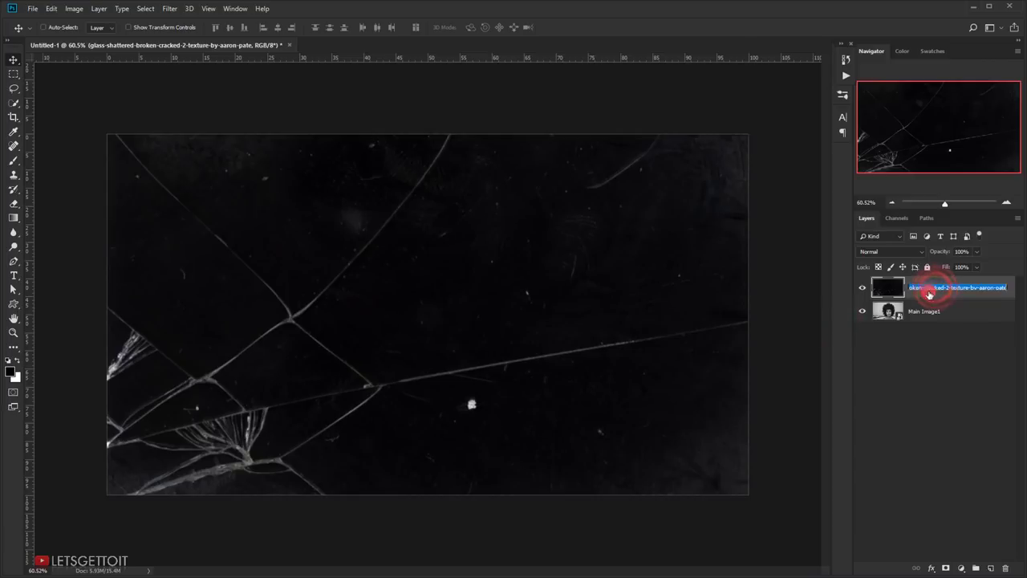
{"action": "type", "text": "Mirro"}
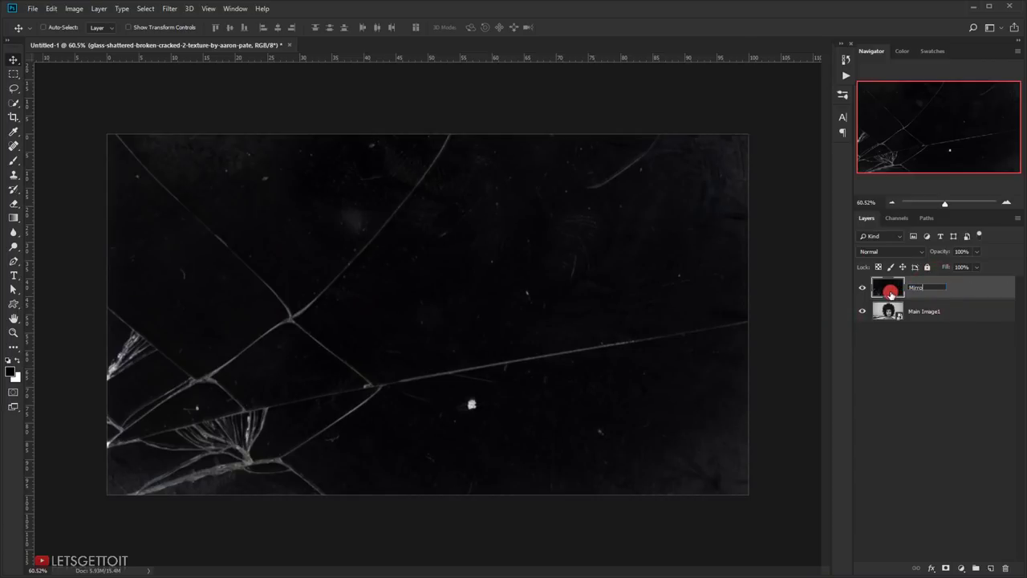
{"action": "type", "text": "r t"}
{"action": "type", "text": "exture"}
{"action": "left_click", "coordinate": [951, 286]}
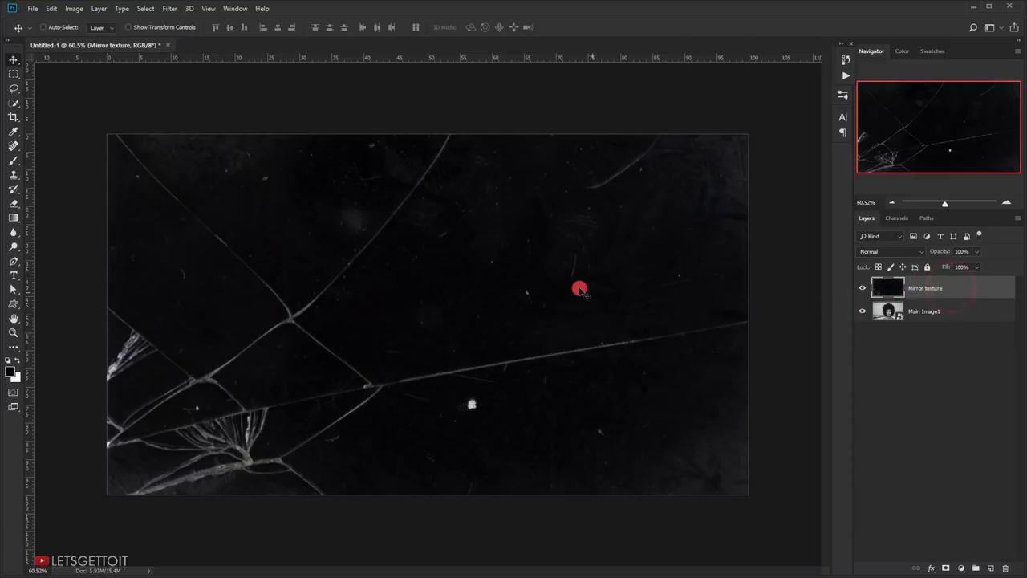
{"action": "scroll", "coordinate": [452, 303], "scroll_direction": "up", "scroll_amount": 3}
{"action": "scroll", "coordinate": [229, 282], "scroll_direction": "down", "scroll_amount": 3}
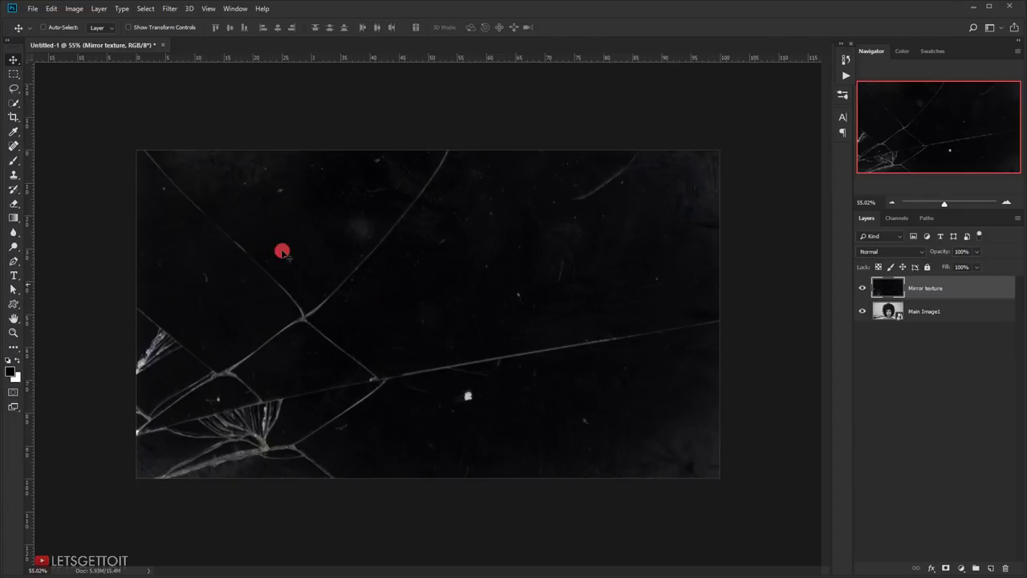
{"action": "scroll", "coordinate": [337, 337], "scroll_direction": "up", "scroll_amount": 1}
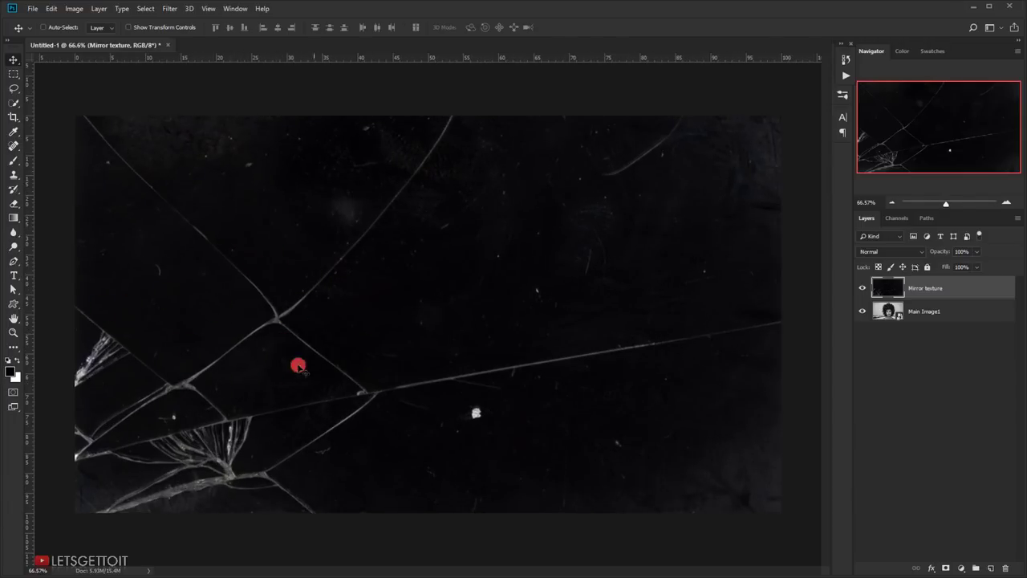
{"action": "scroll", "coordinate": [360, 399], "scroll_direction": "down", "scroll_amount": 1}
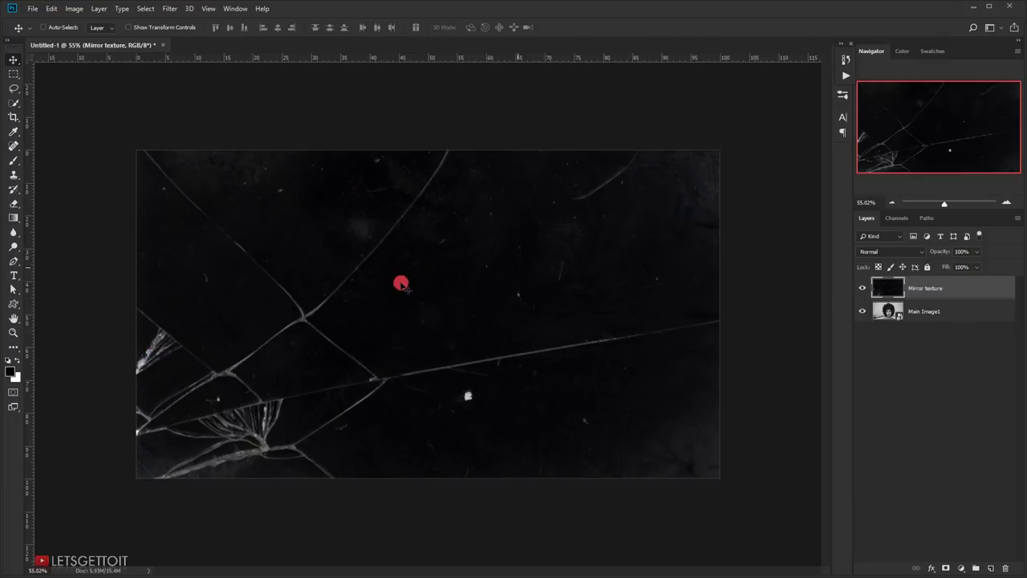
{"action": "scroll", "coordinate": [305, 336], "scroll_direction": "up", "scroll_amount": 1}
{"action": "scroll", "coordinate": [305, 335], "scroll_direction": "up", "scroll_amount": 1}
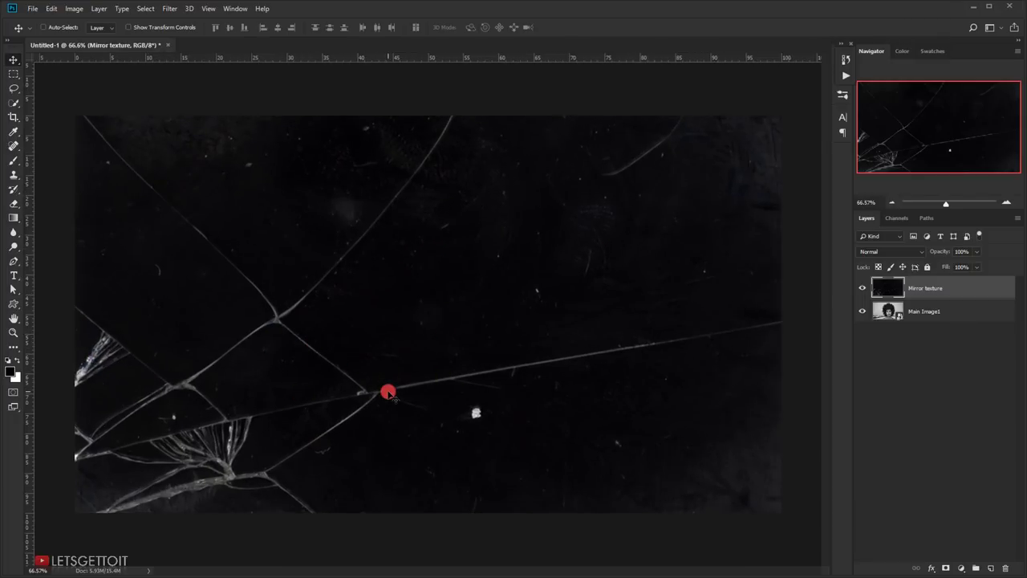
{"action": "scroll", "coordinate": [421, 272], "scroll_direction": "down", "scroll_amount": 3}
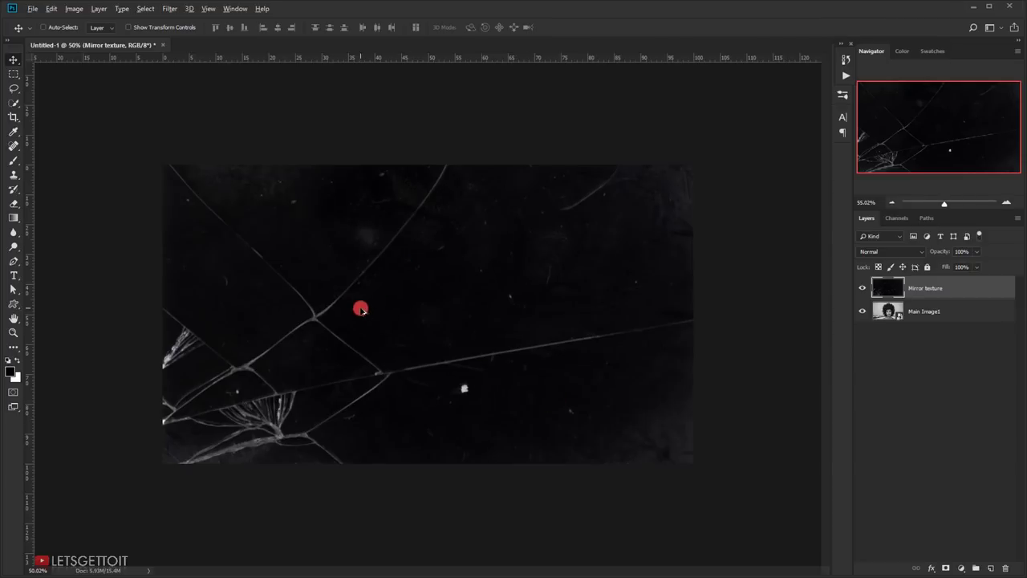
Activate the Pen tool in Path mode and show the document's paths
{"action": "scroll", "coordinate": [361, 314], "scroll_direction": "up", "scroll_amount": 3}
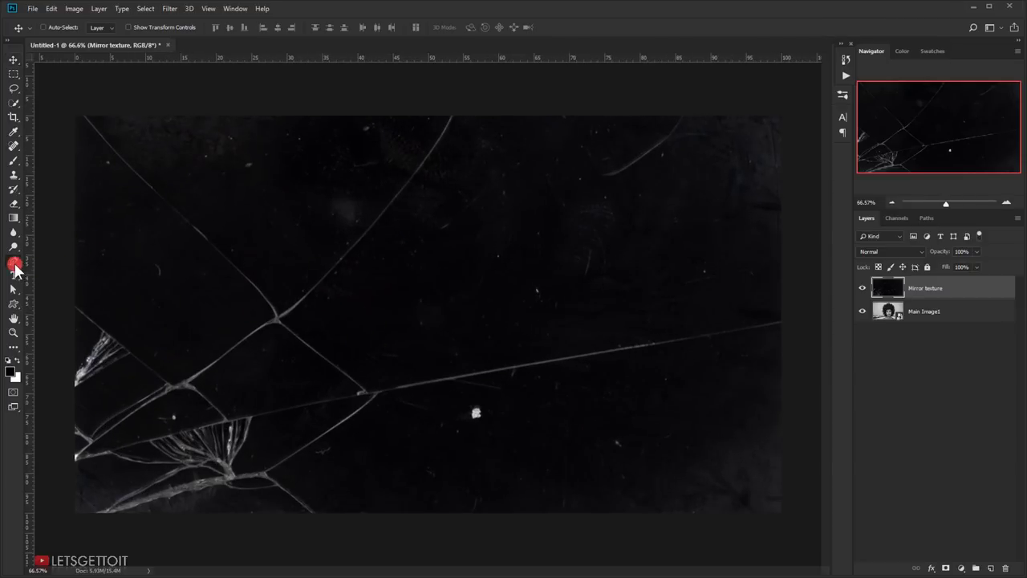
{"action": "left_click", "coordinate": [14, 260]}
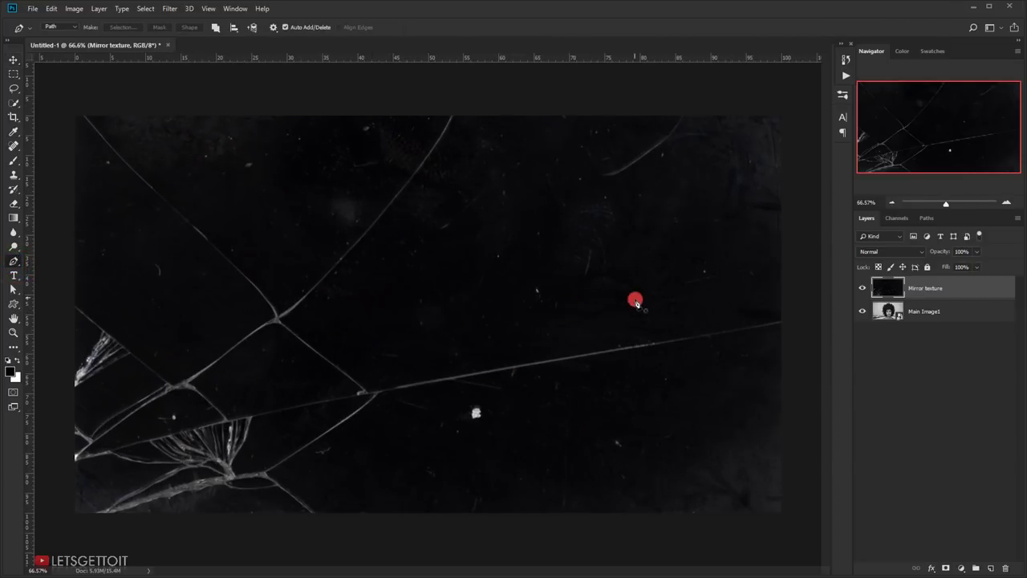
{"action": "left_click", "coordinate": [926, 217]}
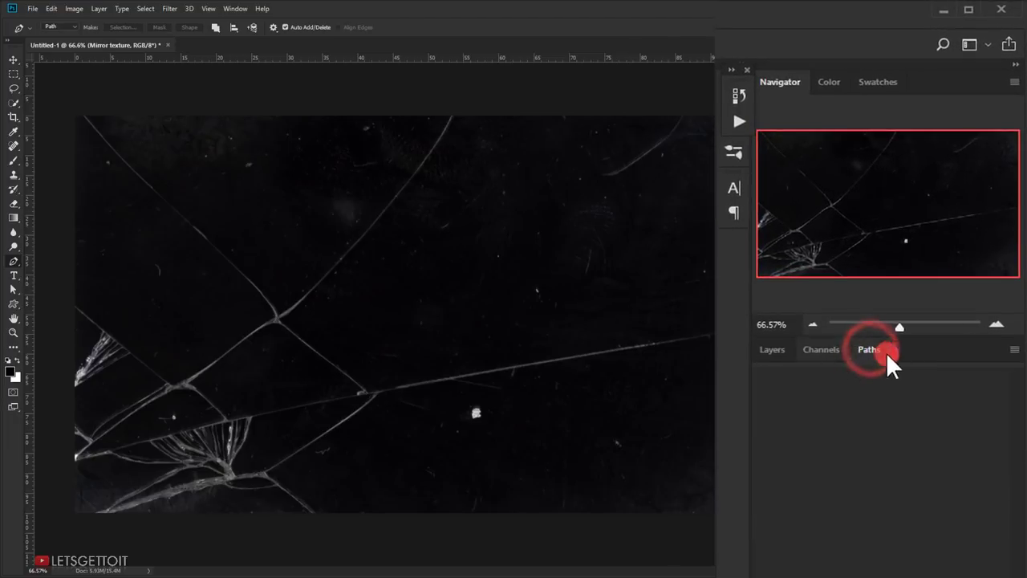
{"action": "left_click", "coordinate": [764, 356]}
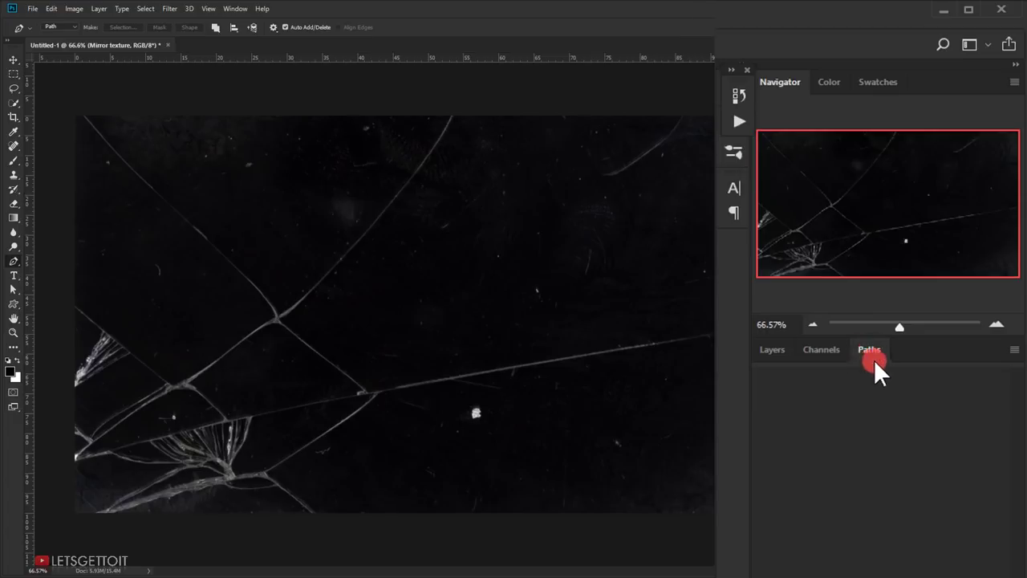
{"action": "left_click", "coordinate": [13, 208]}
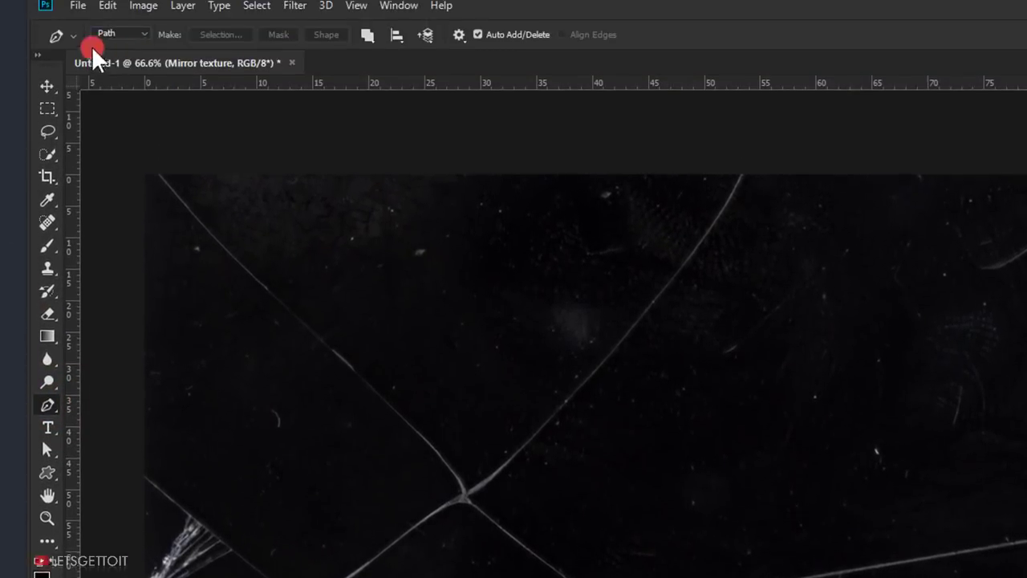
{"action": "left_click", "coordinate": [130, 34]}
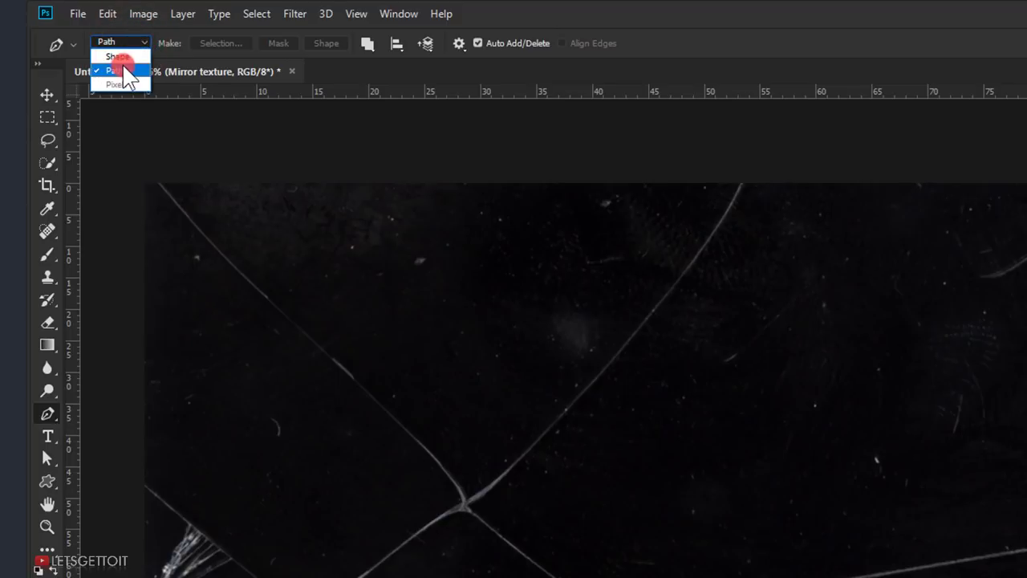
{"action": "left_click", "coordinate": [116, 71]}
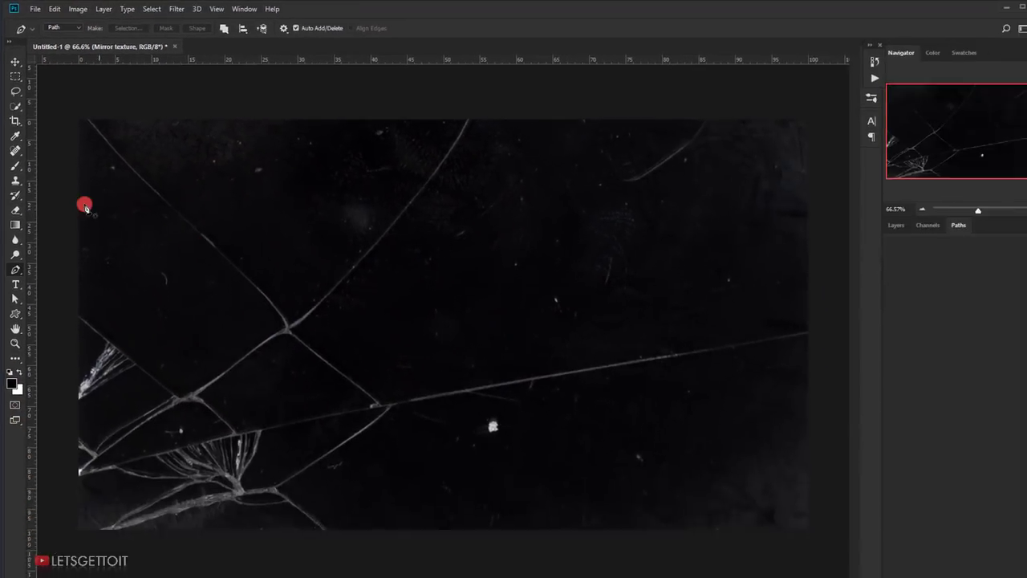
Start a pen path just outside the canvas's upper-left corner and curve it along the start of the diagonal crack
{"action": "scroll", "coordinate": [111, 176], "scroll_direction": "up", "scroll_amount": 2}
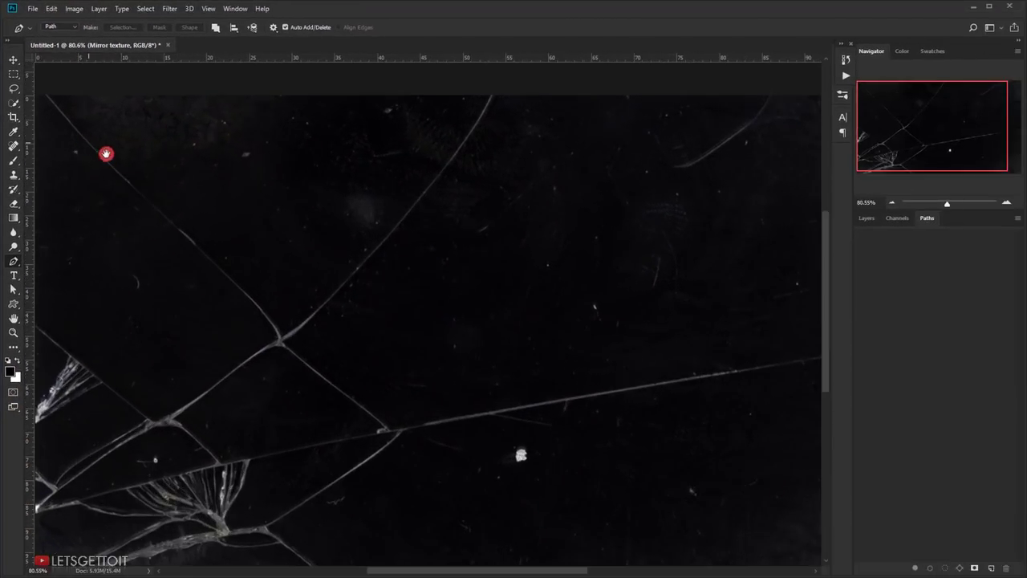
{"action": "left_click_drag", "start_coordinate": [110, 158], "coordinate": [133, 129]}
{"action": "scroll", "coordinate": [120, 183], "scroll_direction": "up", "scroll_amount": 4}
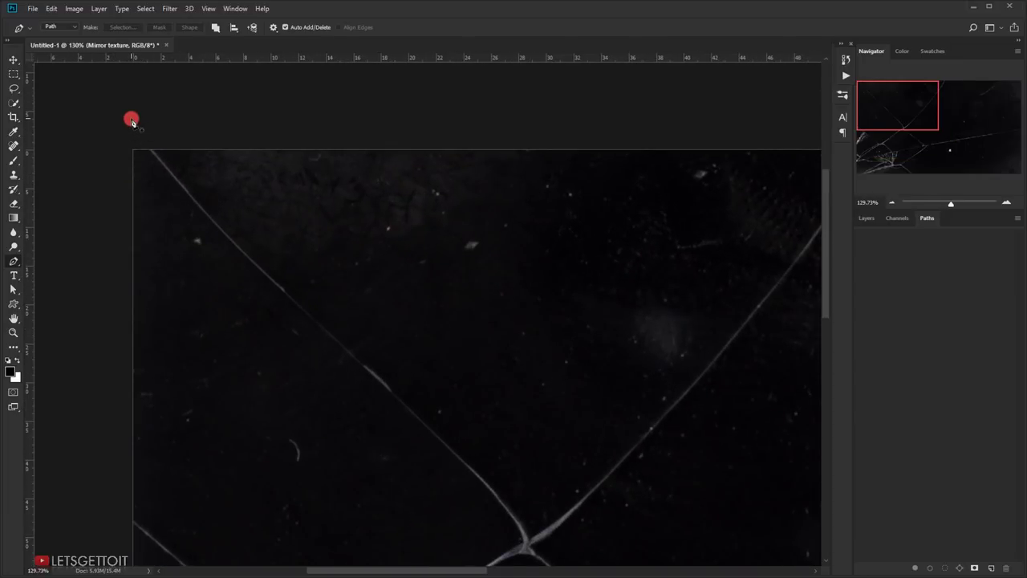
{"action": "left_click", "coordinate": [129, 118]}
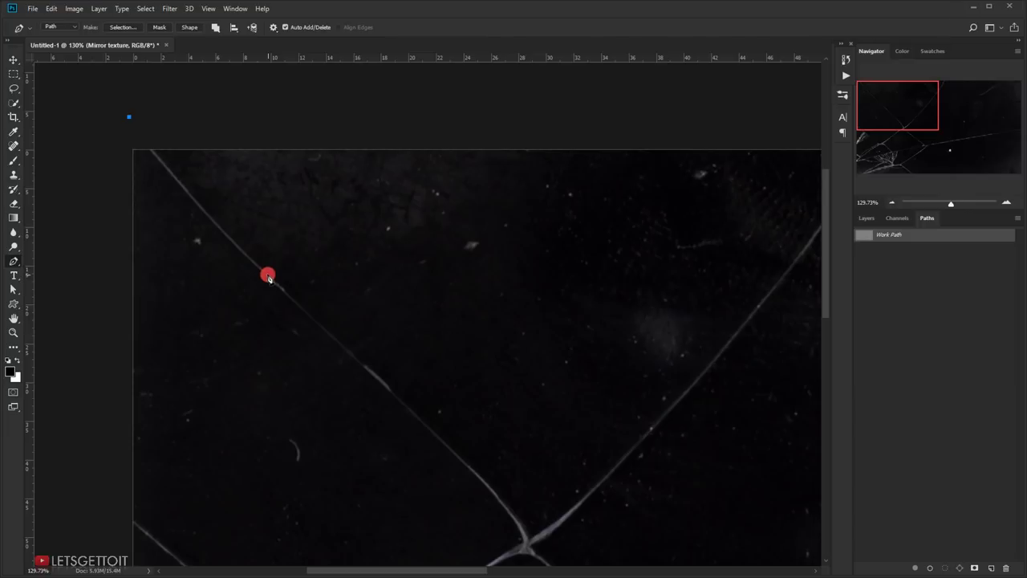
{"action": "left_click_drag", "start_coordinate": [266, 275], "coordinate": [336, 337]}
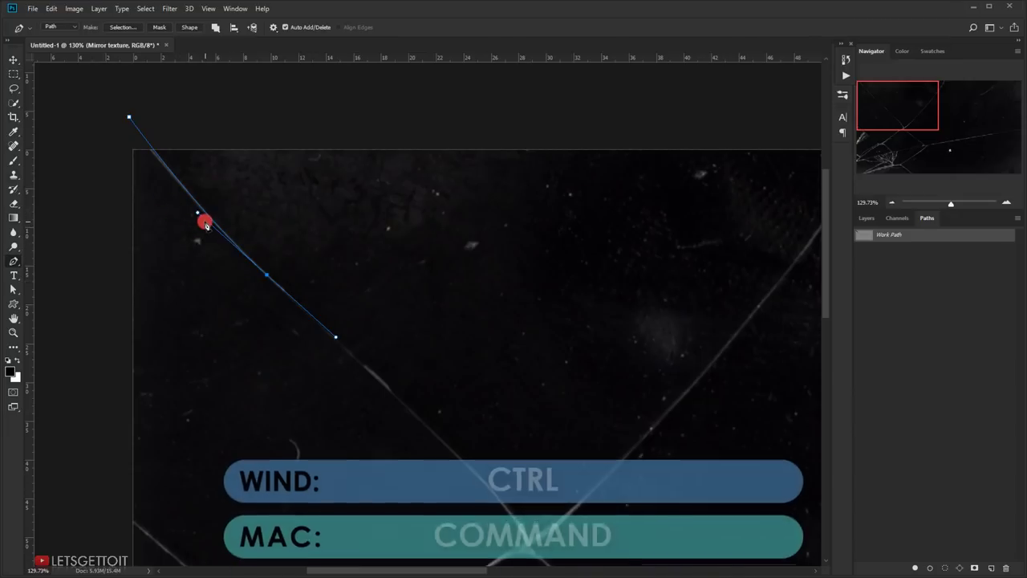
Adjust the curve's direction handle and the first anchor points so the segment follows the crack, then break the last anchor's outgoing handle
{"action": "left_click_drag", "start_coordinate": [194, 208], "coordinate": [188, 204]}
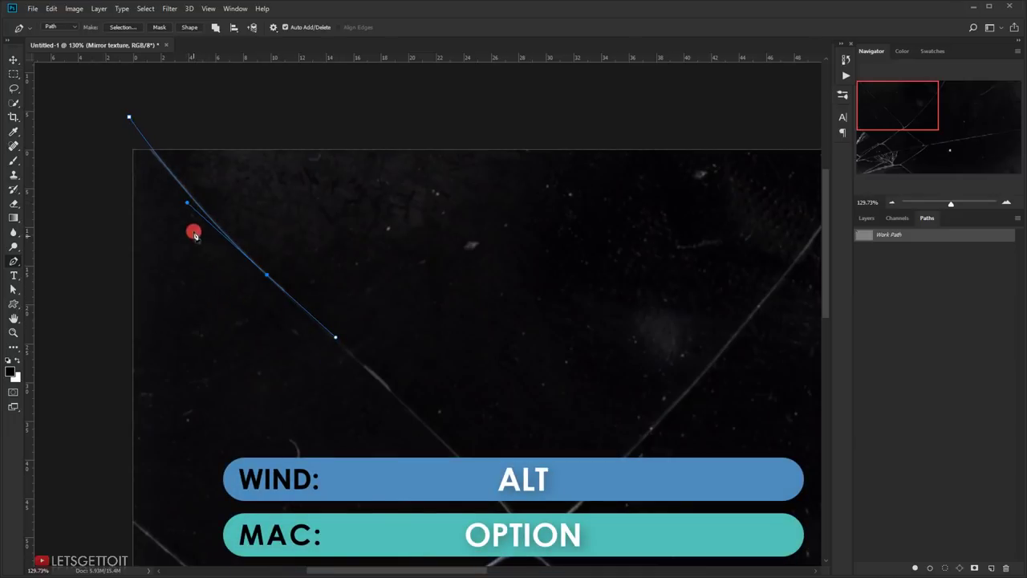
{"action": "mouse_move", "coordinate": [184, 204]}
{"action": "left_mouse_down"}
{"action": "mouse_move", "coordinate": [190, 232]}
{"action": "mouse_move", "coordinate": [206, 222]}
{"action": "mouse_move", "coordinate": [199, 216]}
{"action": "left_mouse_up"}
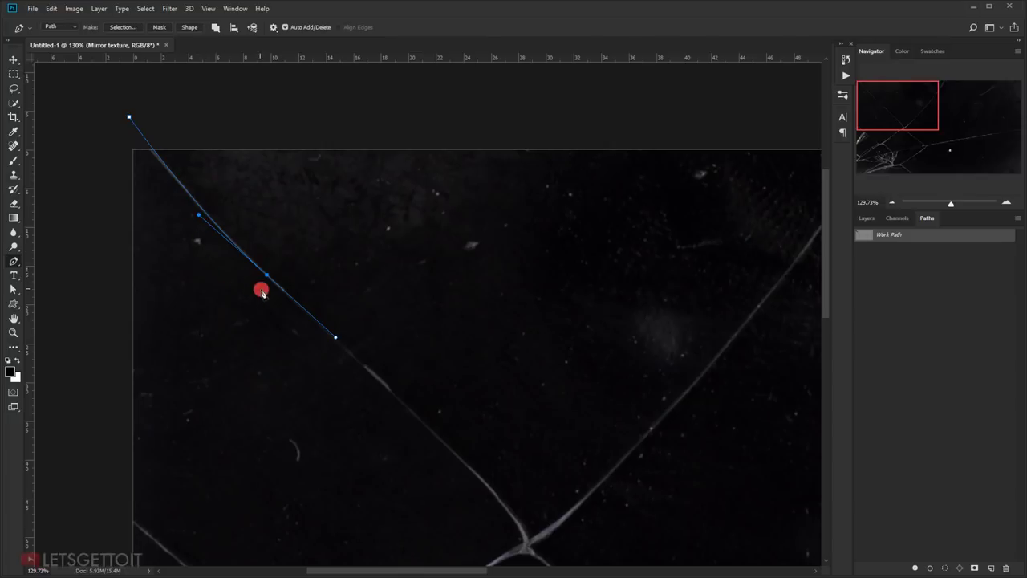
{"action": "scroll", "coordinate": [268, 299], "scroll_direction": "up", "scroll_amount": 2}
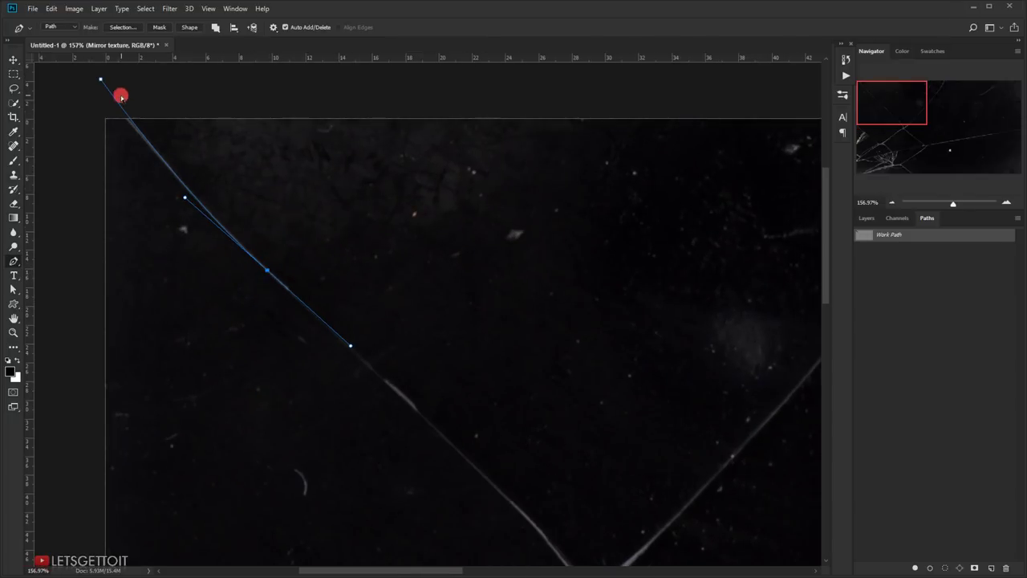
{"action": "left_click_drag", "start_coordinate": [219, 222], "coordinate": [268, 273]}
{"action": "left_click_drag", "start_coordinate": [101, 81], "coordinate": [268, 273]}
{"action": "left_click", "coordinate": [268, 272], "text": "ctrl"}
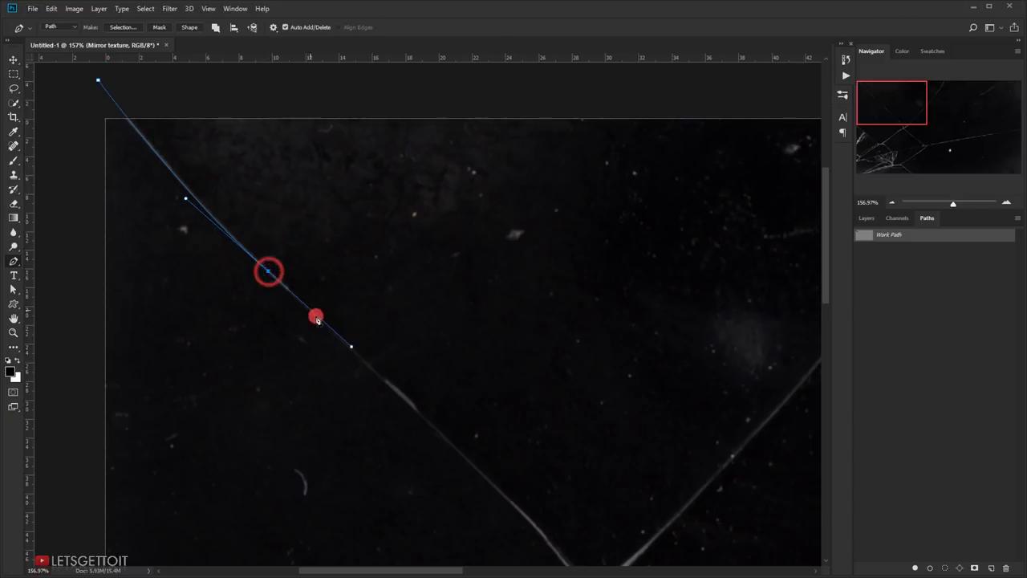
Continue the path down the diagonal crack to the junction where the cracks meet
{"action": "scroll", "coordinate": [446, 408], "scroll_direction": "up", "scroll_amount": 1}
{"action": "scroll", "coordinate": [450, 436], "scroll_direction": "down", "scroll_amount": 1}
{"action": "left_click_drag", "start_coordinate": [428, 402], "coordinate": [381, 356]}
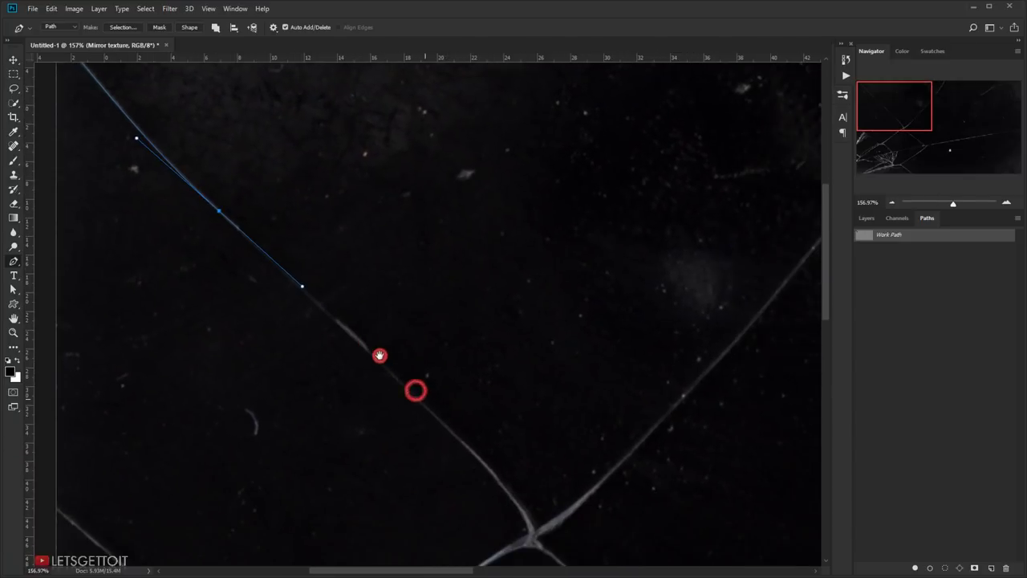
{"action": "left_click_drag", "start_coordinate": [409, 390], "coordinate": [376, 326]}
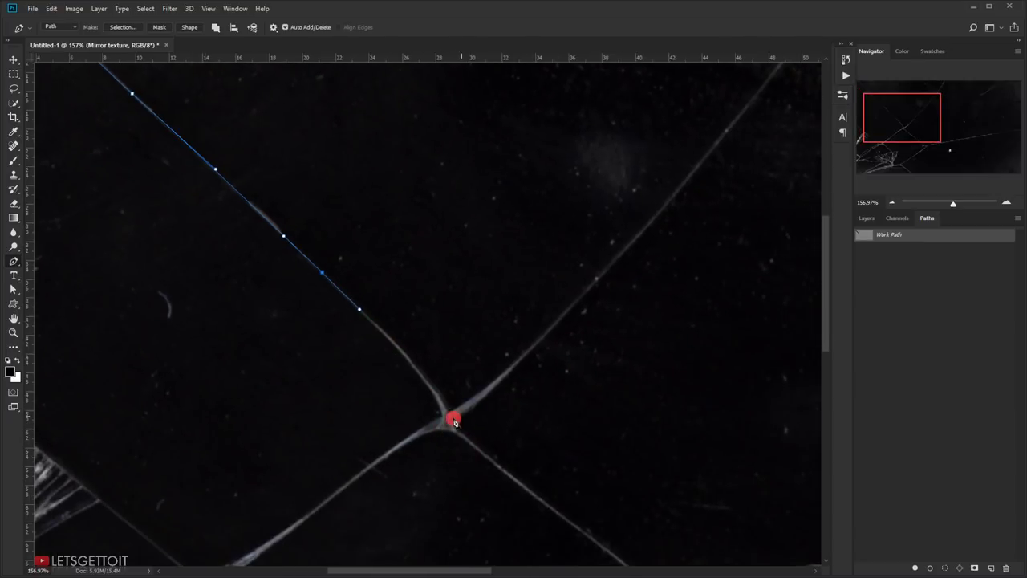
{"action": "scroll", "coordinate": [441, 401], "scroll_direction": "up", "scroll_amount": 2}
{"action": "left_click_drag", "start_coordinate": [449, 417], "coordinate": [378, 435]}
Trace the path from the junction up the opposite crack to just beyond the canvas's upper edge
{"action": "scroll", "coordinate": [525, 362], "scroll_direction": "up", "scroll_amount": 2}
{"action": "scroll", "coordinate": [525, 362], "scroll_direction": "right", "scroll_amount": 2}
{"action": "scroll", "coordinate": [378, 435], "scroll_direction": "down", "scroll_amount": 2}
{"action": "left_click_drag", "start_coordinate": [510, 292], "coordinate": [540, 256]}
{"action": "scroll", "coordinate": [534, 275], "scroll_direction": "up", "scroll_amount": 3}
{"action": "scroll", "coordinate": [535, 275], "scroll_direction": "right", "scroll_amount": 2}
{"action": "left_click_drag", "start_coordinate": [591, 164], "coordinate": [487, 158]}
{"action": "left_click_drag", "start_coordinate": [332, 158], "coordinate": [560, 139]}
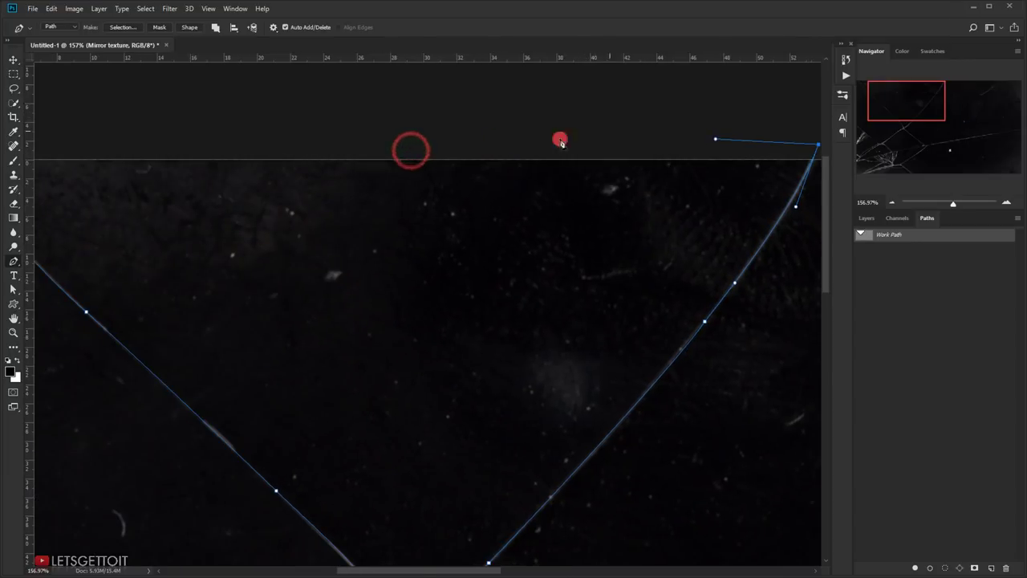
Close the path around the upper triangular shard at its starting anchor outside the canvas
{"action": "scroll", "coordinate": [299, 178], "scroll_direction": "down", "scroll_amount": 3}
{"action": "left_click_drag", "start_coordinate": [210, 158], "coordinate": [385, 200]}
{"action": "scroll", "coordinate": [213, 193], "scroll_direction": "up", "scroll_amount": 2}
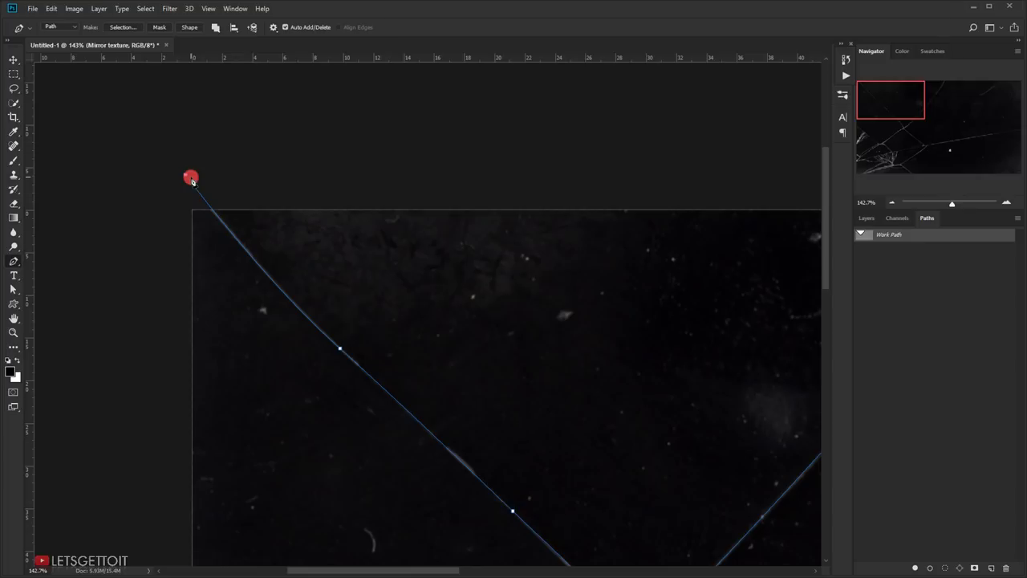
{"action": "scroll", "coordinate": [291, 211], "scroll_direction": "right", "scroll_amount": 3}
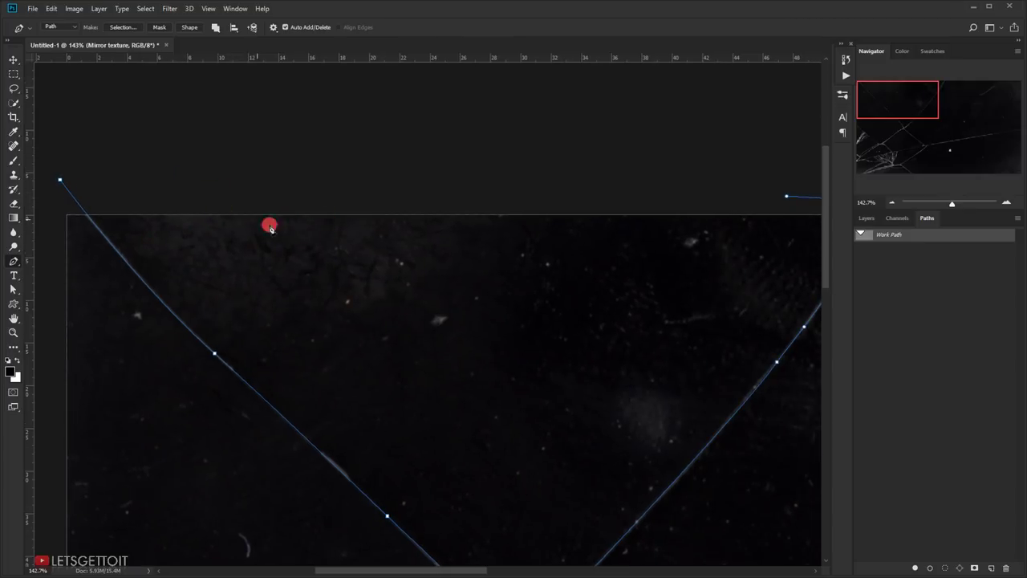
{"action": "left_click", "coordinate": [60, 185]}
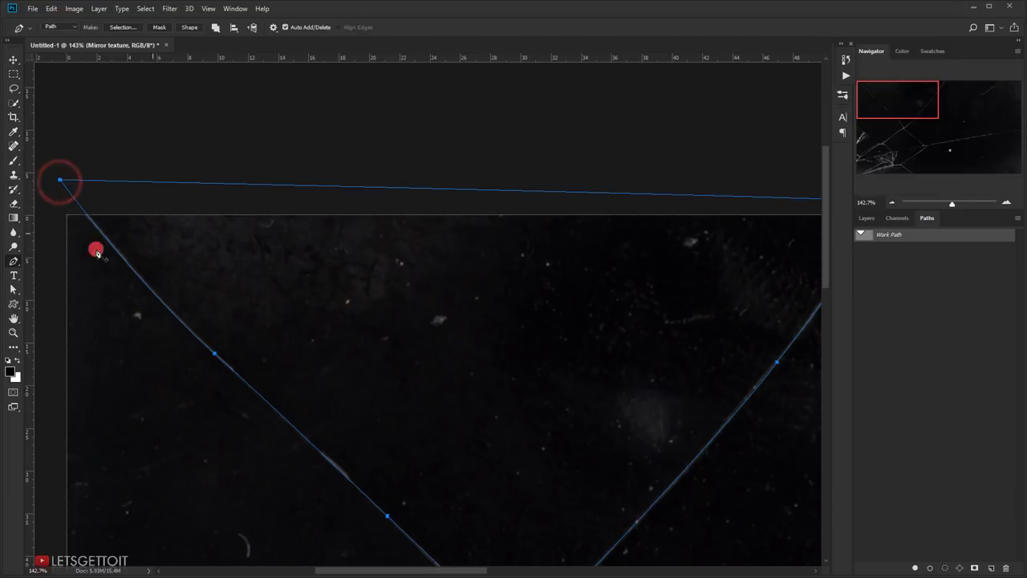
{"action": "scroll", "coordinate": [230, 288], "scroll_direction": "down", "scroll_amount": 3}
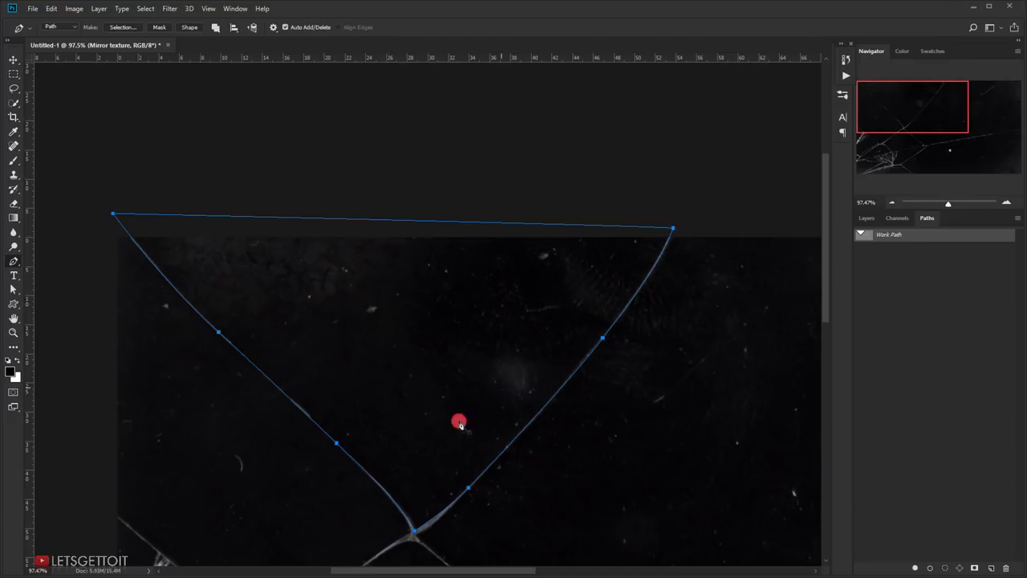
Save the work path as Mirror 1 and deselect it
{"action": "left_click_drag", "start_coordinate": [434, 390], "coordinate": [363, 305]}
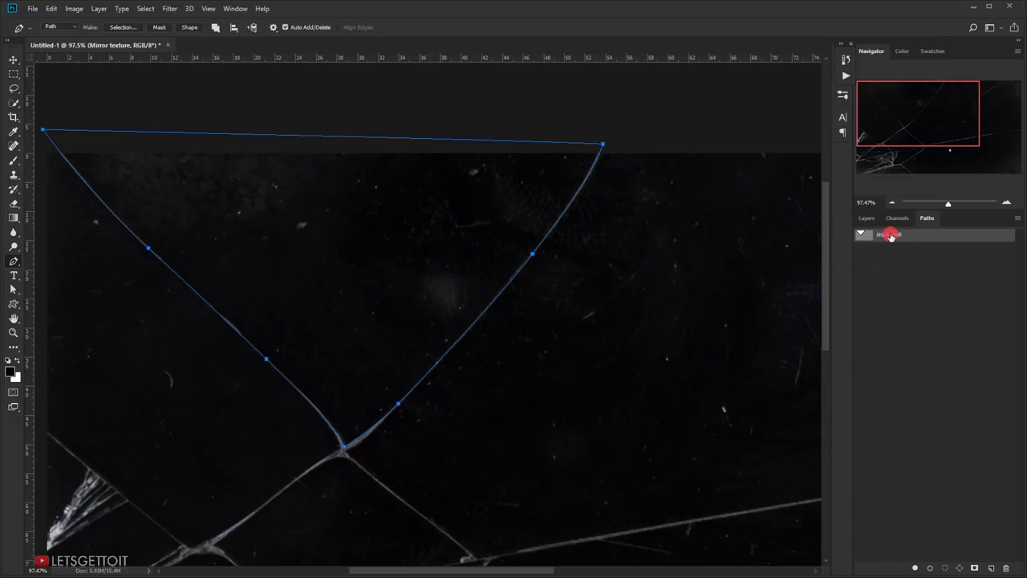
{"action": "double_click", "coordinate": [890, 233]}
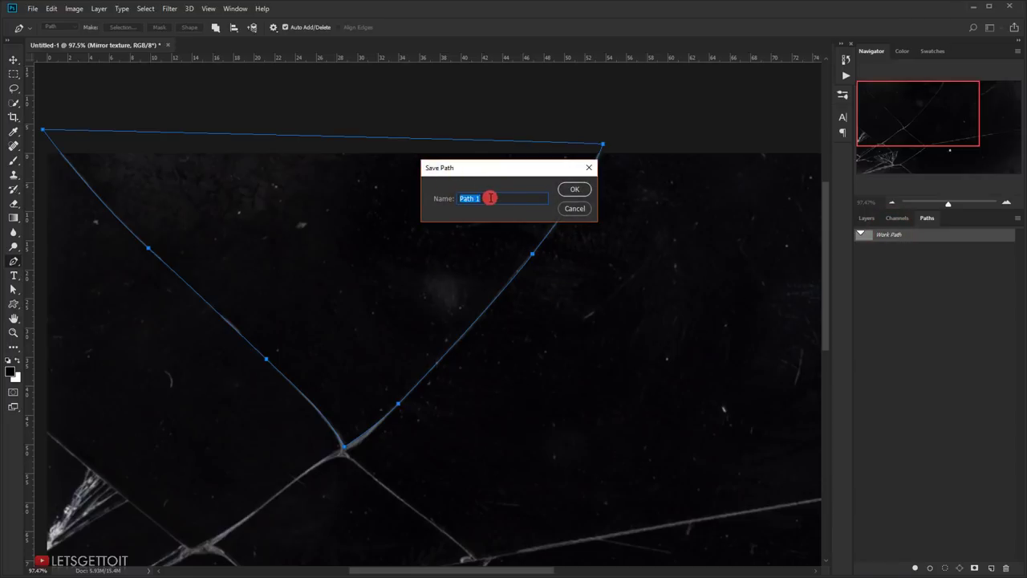
{"action": "type", "text": "Mirror 1"}
{"action": "left_click", "coordinate": [575, 190]}
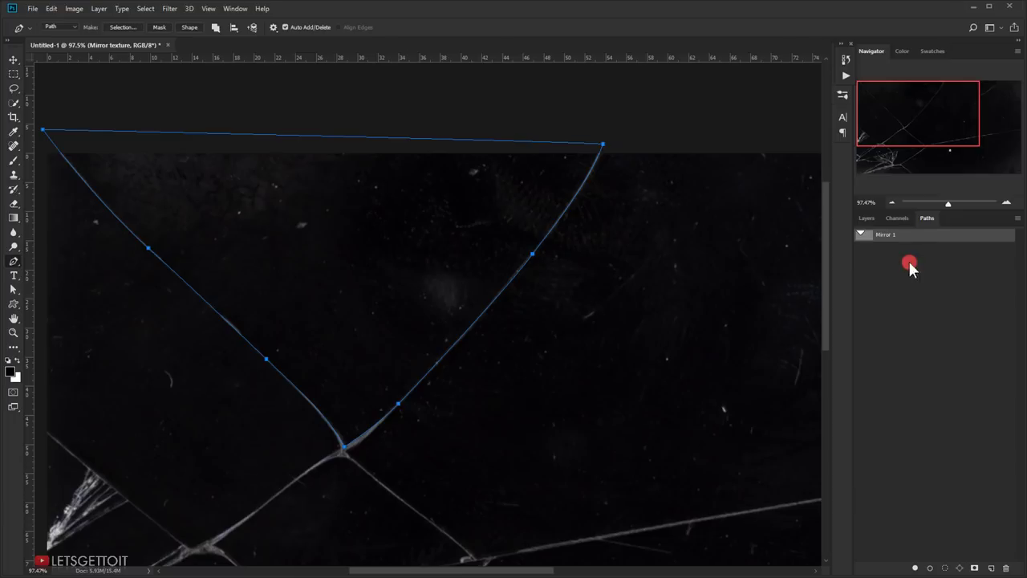
{"action": "left_click", "coordinate": [931, 337]}
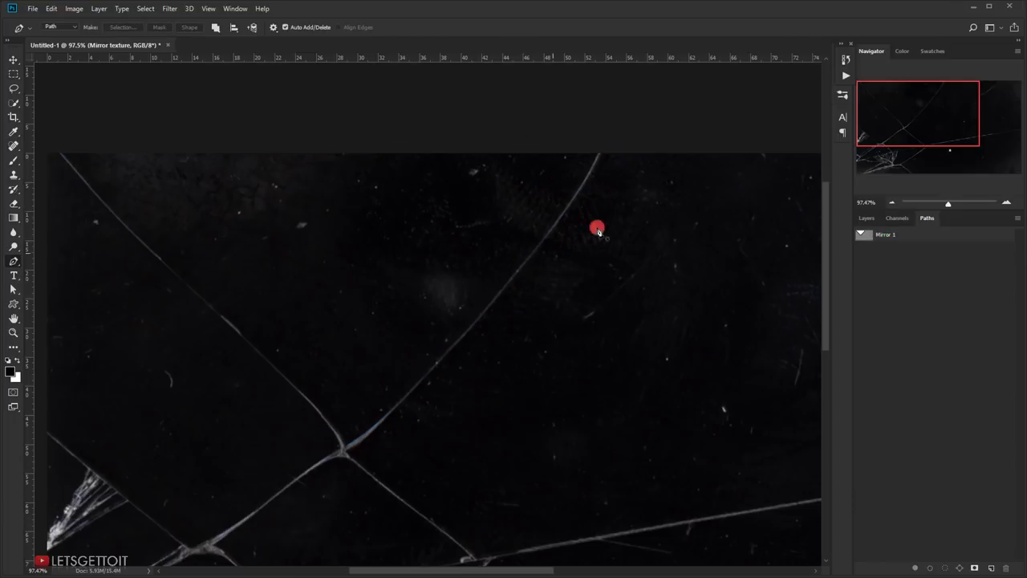
Start a second pen path outside the canvas's upper-left corner and curve it along the start of the same diagonal crack
{"action": "scroll", "coordinate": [485, 313], "scroll_direction": "down", "scroll_amount": 2}
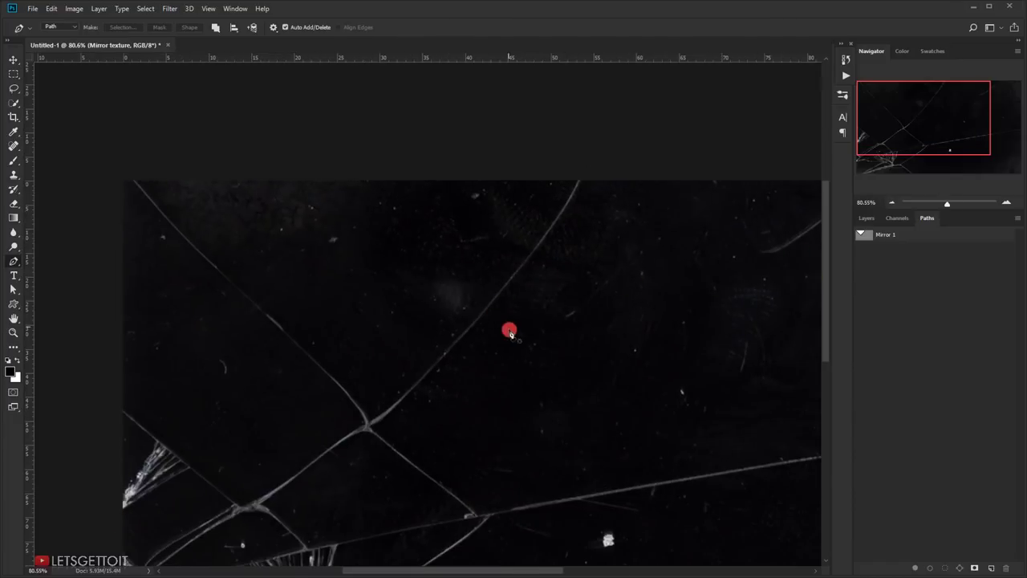
{"action": "scroll", "coordinate": [163, 341], "scroll_direction": "up", "scroll_amount": 2}
{"action": "left_click_drag", "start_coordinate": [110, 222], "coordinate": [118, 226]}
{"action": "scroll", "coordinate": [103, 154], "scroll_direction": "up", "scroll_amount": 6}
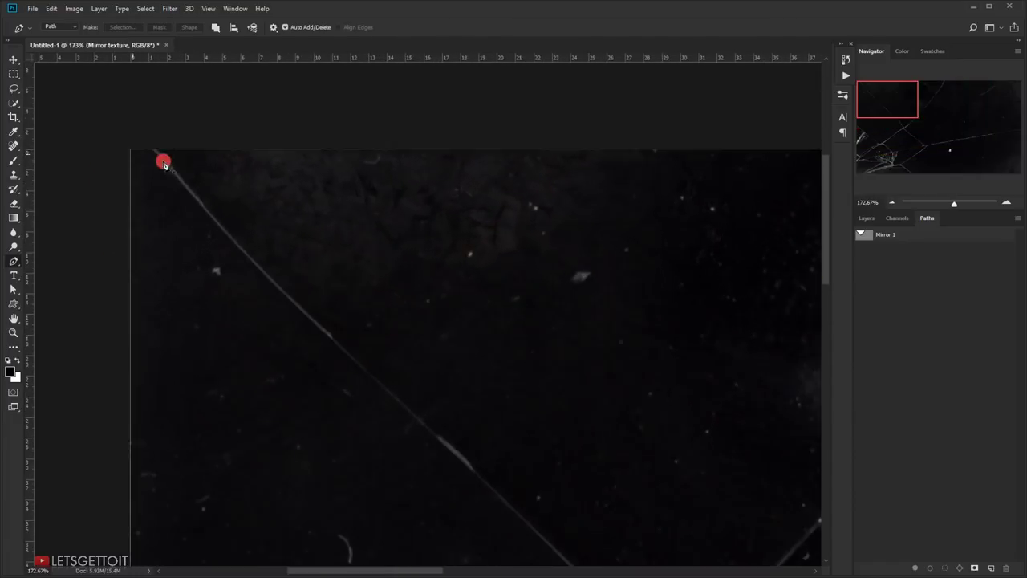
{"action": "scroll", "coordinate": [163, 162], "scroll_direction": "up", "scroll_amount": 1}
{"action": "left_click", "coordinate": [138, 130]}
{"action": "left_click_drag", "start_coordinate": [195, 204], "coordinate": [161, 168]}
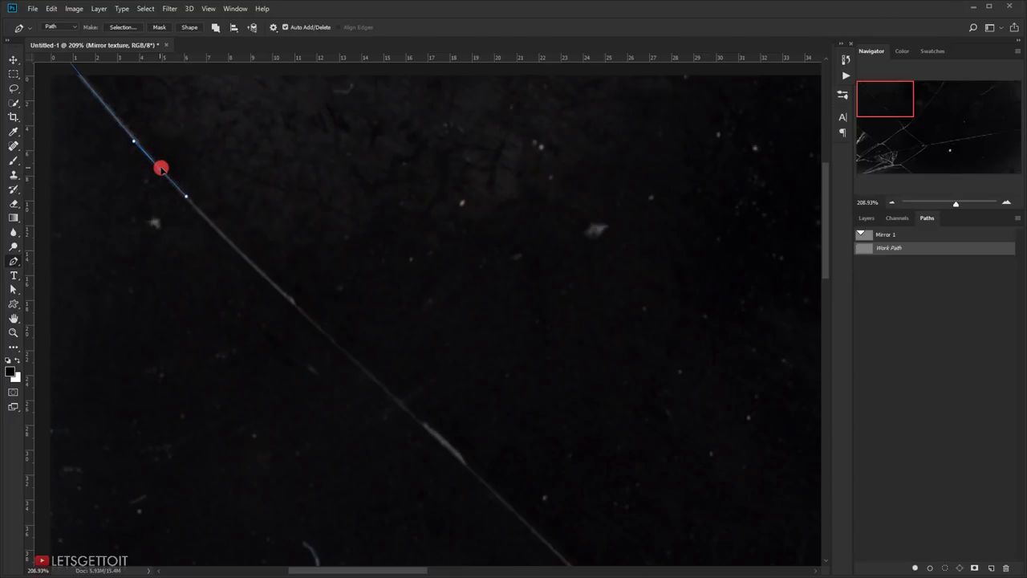
Extend the second path with curved anchors down the diagonal crack towards the junction
{"action": "scroll", "coordinate": [227, 291], "scroll_direction": "down", "scroll_amount": 4}
{"action": "left_click_drag", "start_coordinate": [270, 303], "coordinate": [183, 208]}
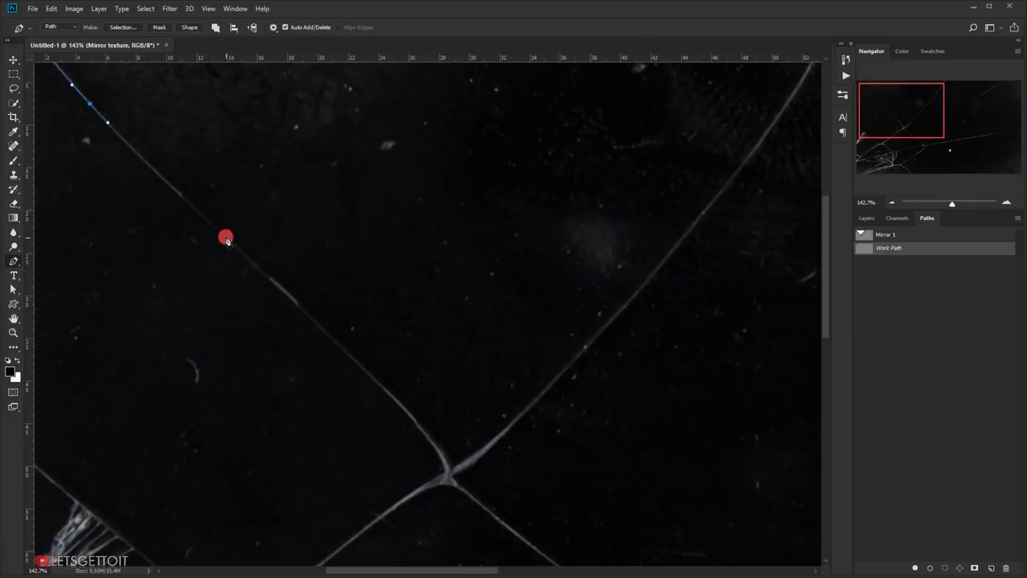
{"action": "scroll", "coordinate": [197, 219], "scroll_direction": "down", "scroll_amount": 2}
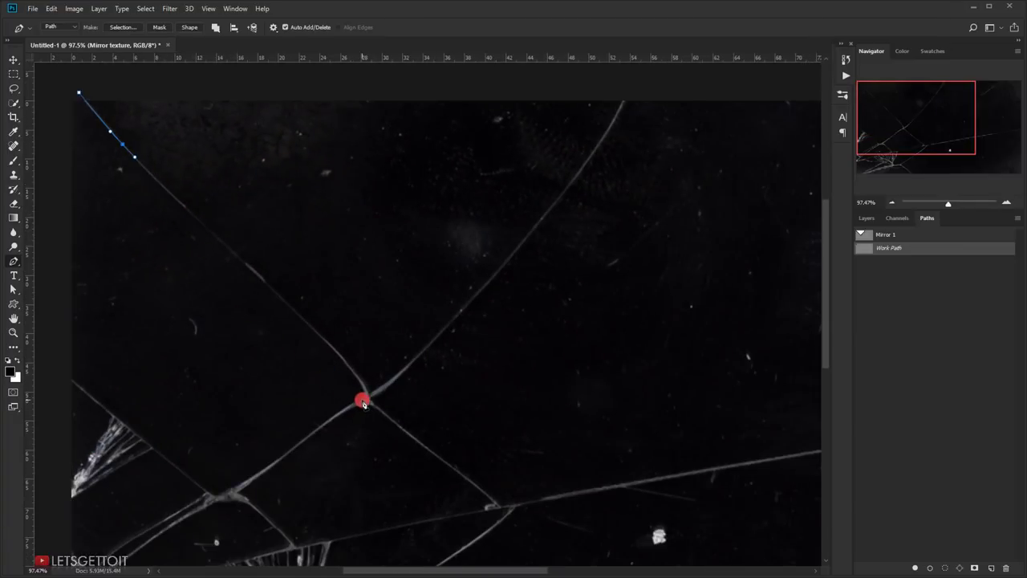
{"action": "scroll", "coordinate": [173, 215], "scroll_direction": "up", "scroll_amount": 2}
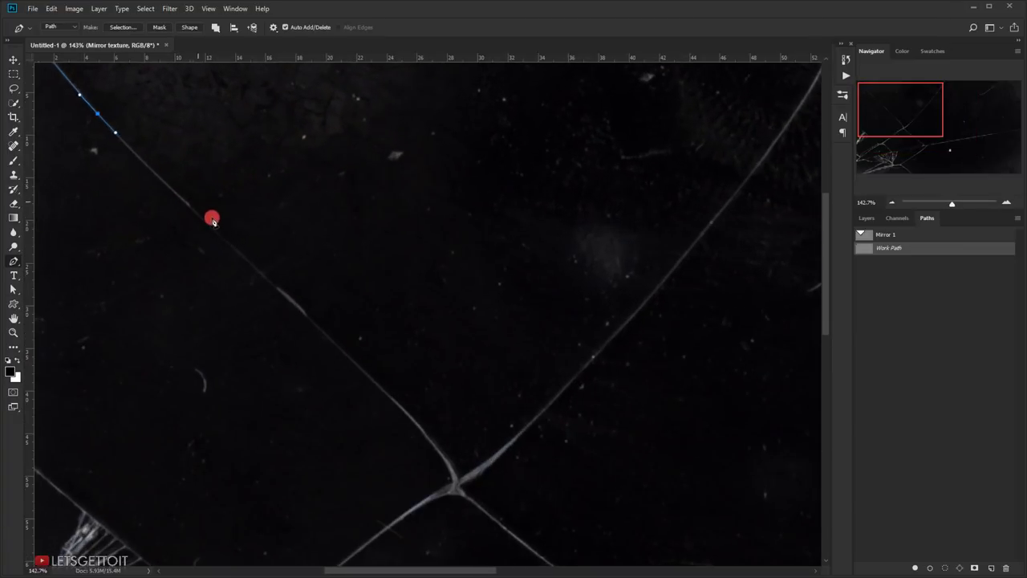
{"action": "left_click_drag", "start_coordinate": [221, 238], "coordinate": [240, 257]}
{"action": "left_click_drag", "start_coordinate": [346, 353], "coordinate": [307, 328]}
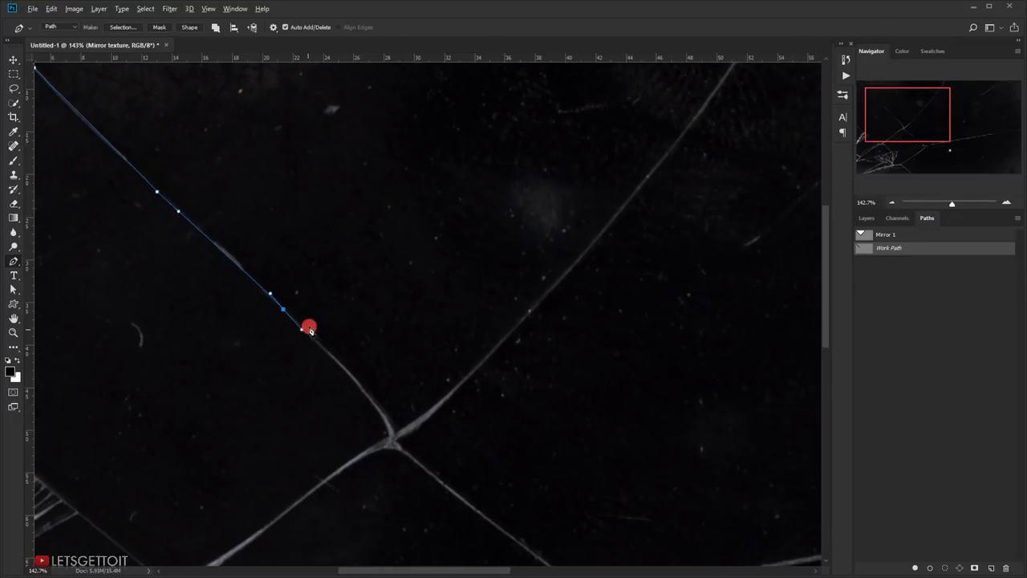
Trace the left shard's remaining crack edges from the junction, run the path outside the canvas's left edge, and close it at its starting anchor
{"action": "left_click_drag", "start_coordinate": [389, 434], "coordinate": [411, 488]}
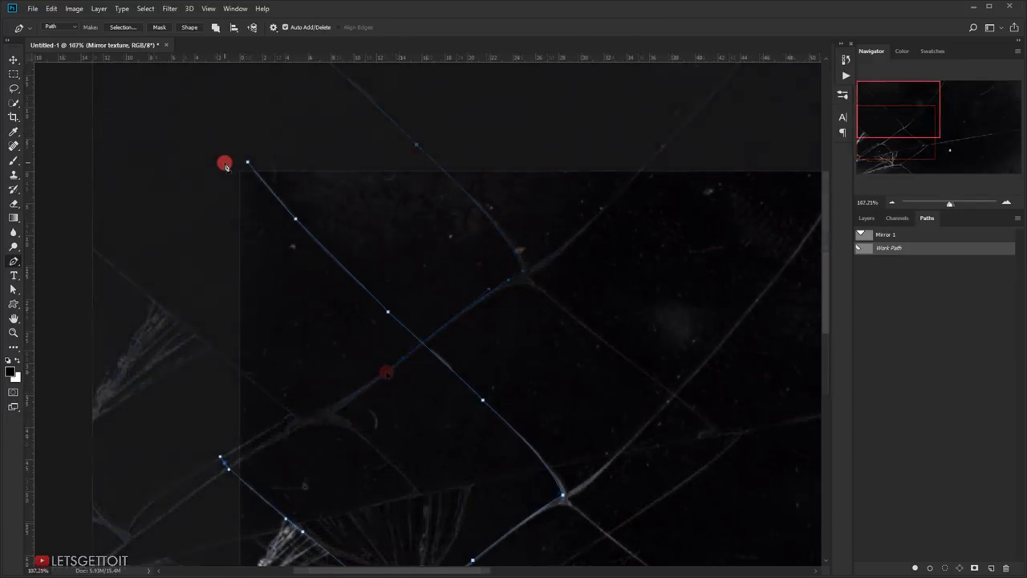
{"action": "left_click", "coordinate": [223, 163]}
{"action": "left_click", "coordinate": [248, 162]}
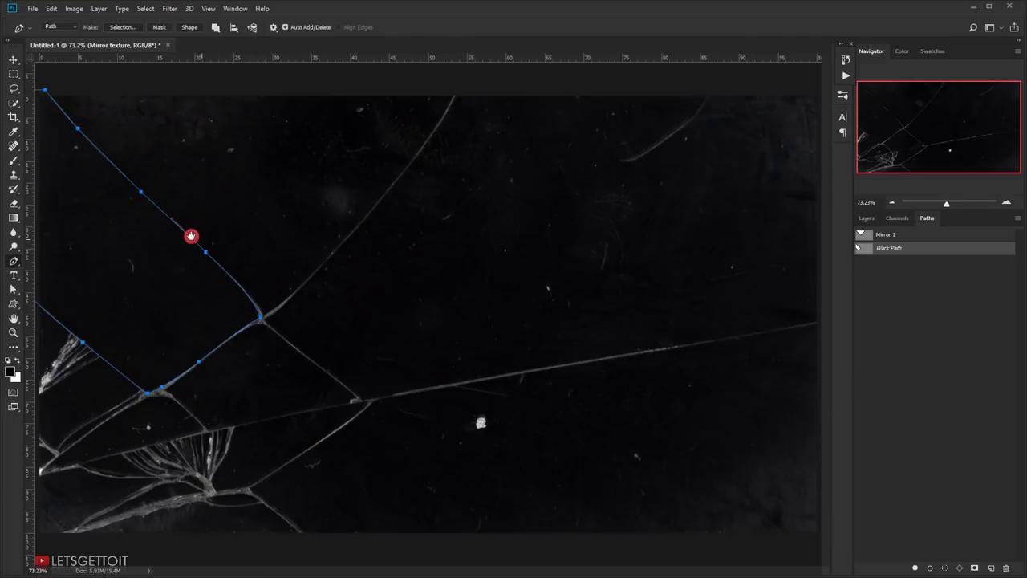
Save the left shard's work path as Mirror 2 and deselect it
{"action": "left_click", "coordinate": [196, 237]}
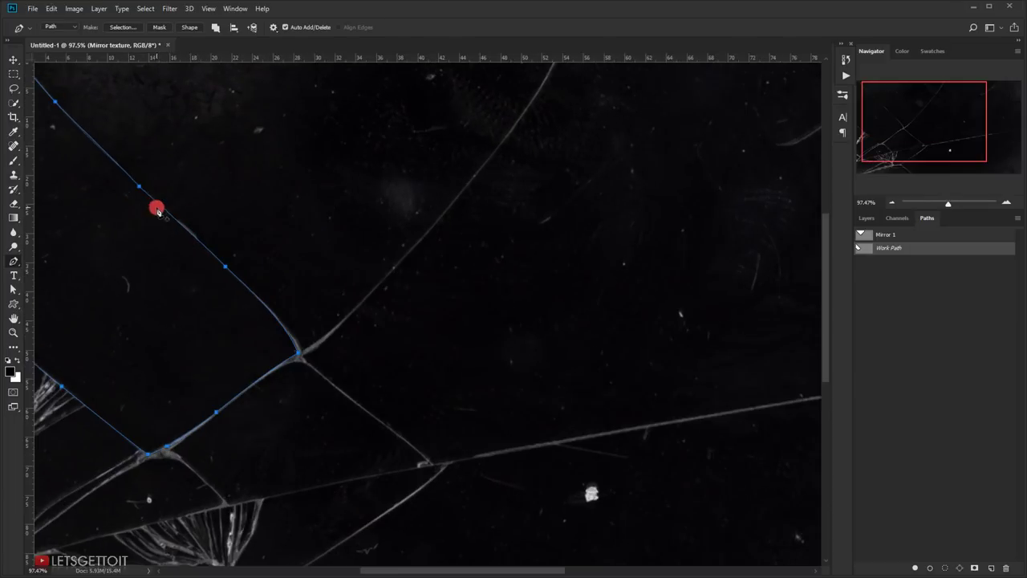
{"action": "left_click_drag", "start_coordinate": [156, 208], "coordinate": [367, 280]}
{"action": "left_click", "coordinate": [893, 298]}
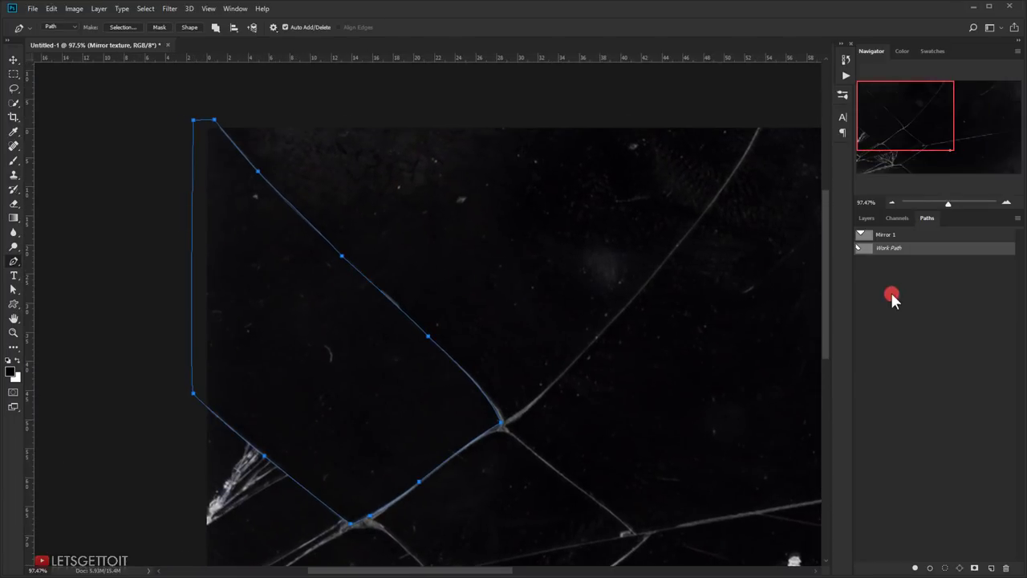
{"action": "double_click", "coordinate": [891, 248]}
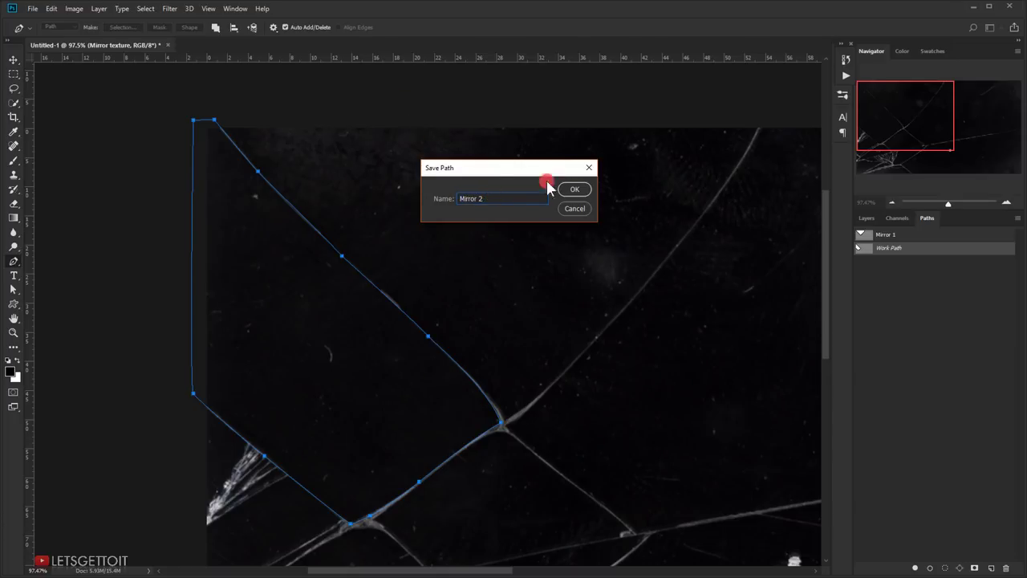
{"action": "left_click", "coordinate": [584, 190]}
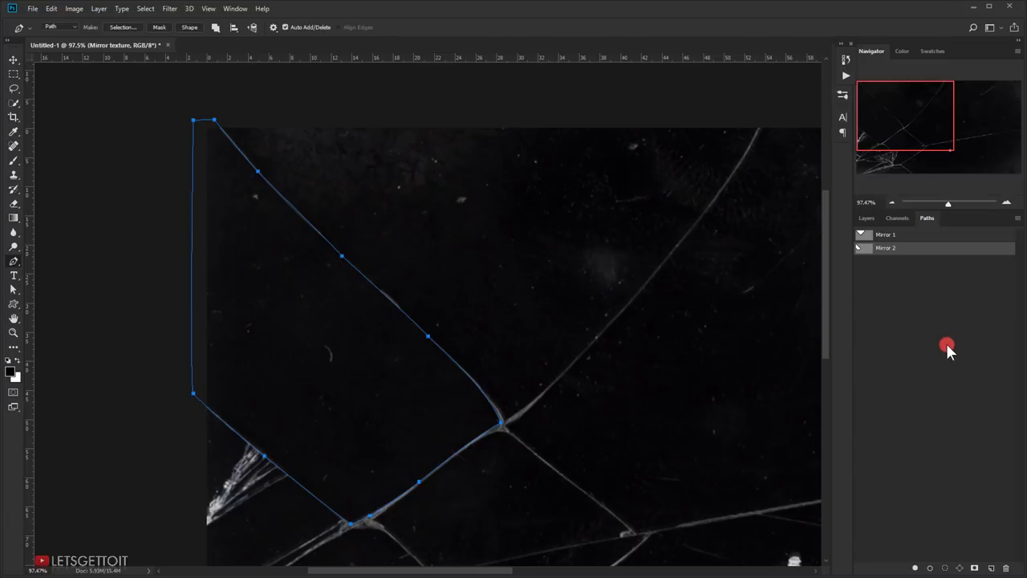
{"action": "left_click", "coordinate": [940, 340]}
Trace the small left-edge shard with a closed pen path along its diagonal crack to the junction, back down the lower crack, and outside the canvas
{"action": "scroll", "coordinate": [571, 232], "scroll_direction": "down", "scroll_amount": 3}
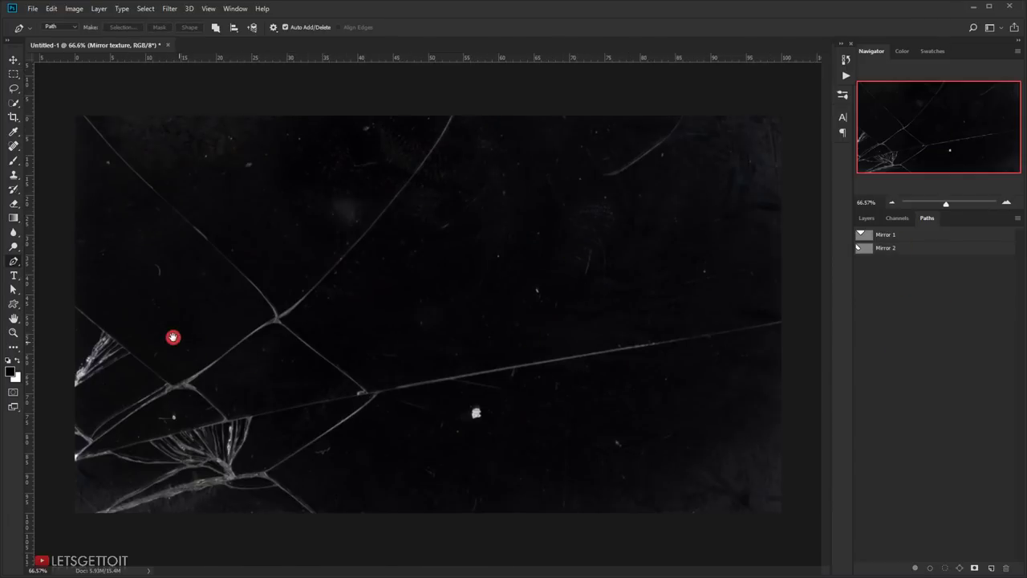
{"action": "scroll", "coordinate": [156, 324], "scroll_direction": "up", "scroll_amount": 3}
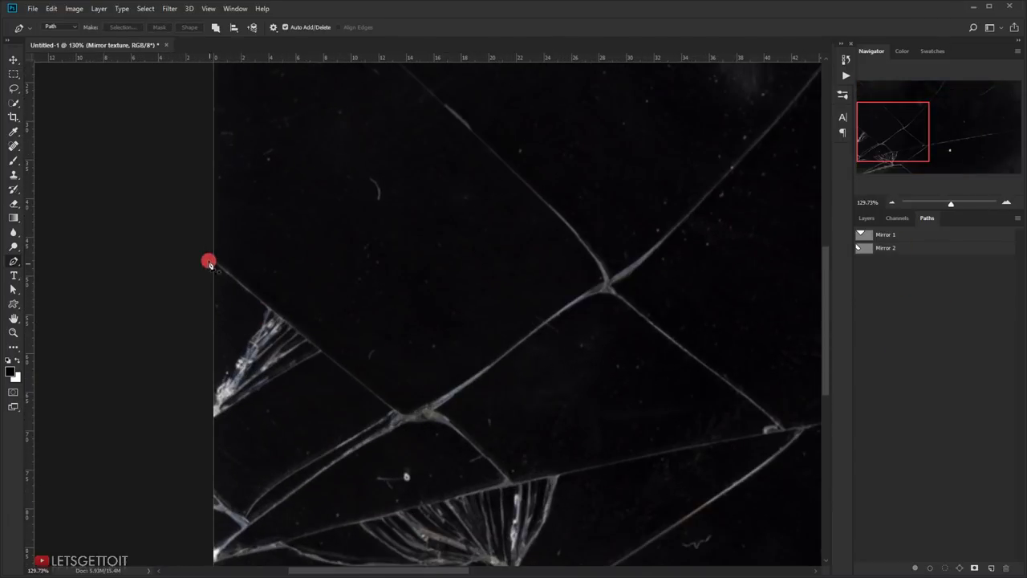
{"action": "scroll", "coordinate": [447, 374], "scroll_direction": "down", "scroll_amount": 2}
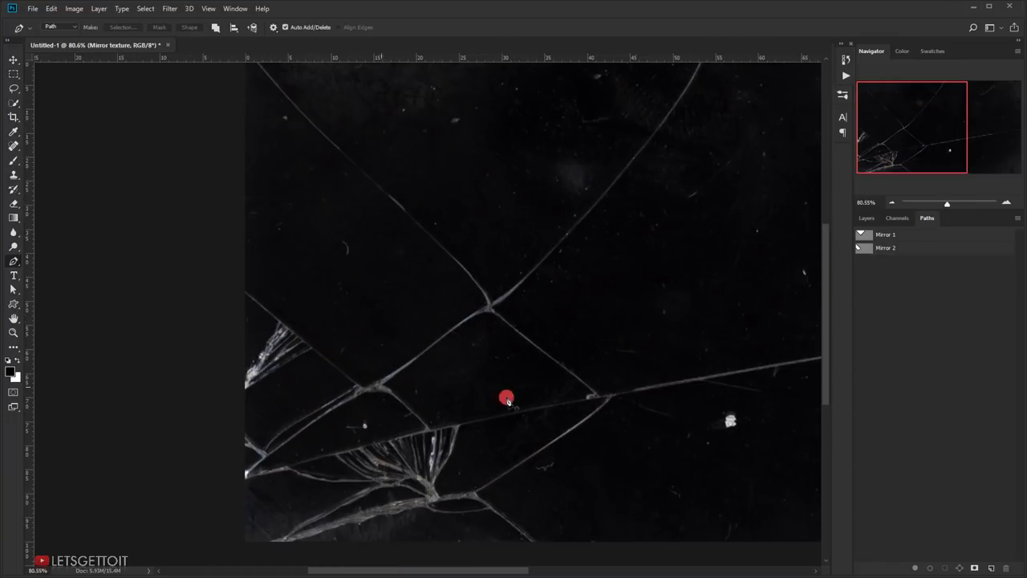
{"action": "scroll", "coordinate": [257, 321], "scroll_direction": "up", "scroll_amount": 3}
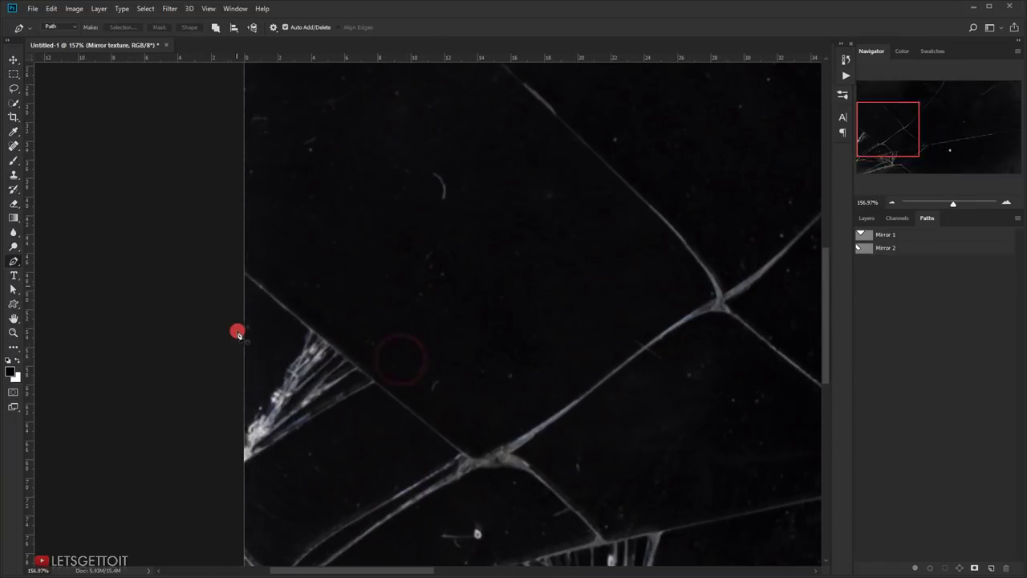
{"action": "left_click", "coordinate": [231, 263]}
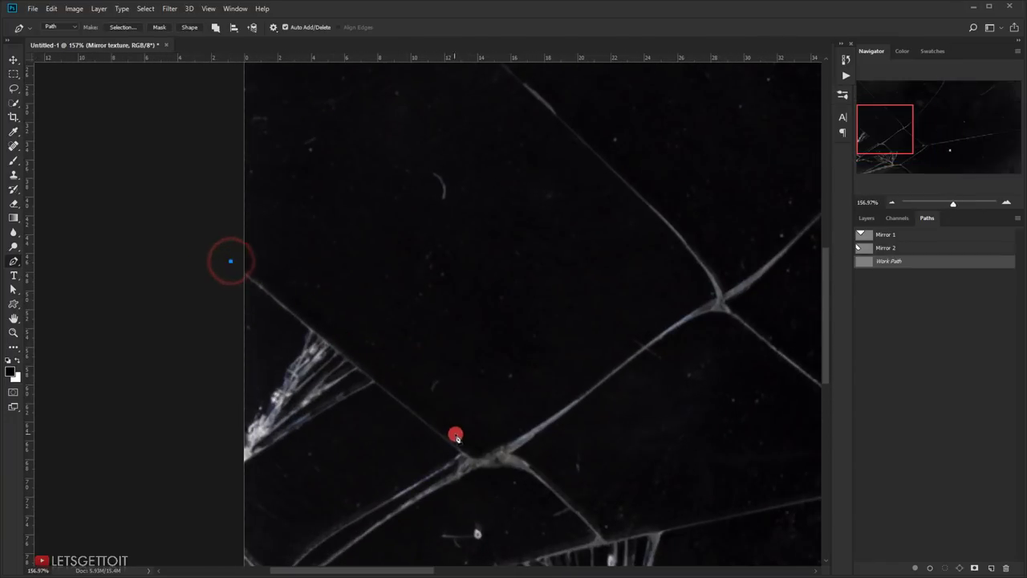
{"action": "scroll", "coordinate": [433, 421], "scroll_direction": "down", "scroll_amount": 2}
{"action": "left_click_drag", "start_coordinate": [401, 411], "coordinate": [455, 447]}
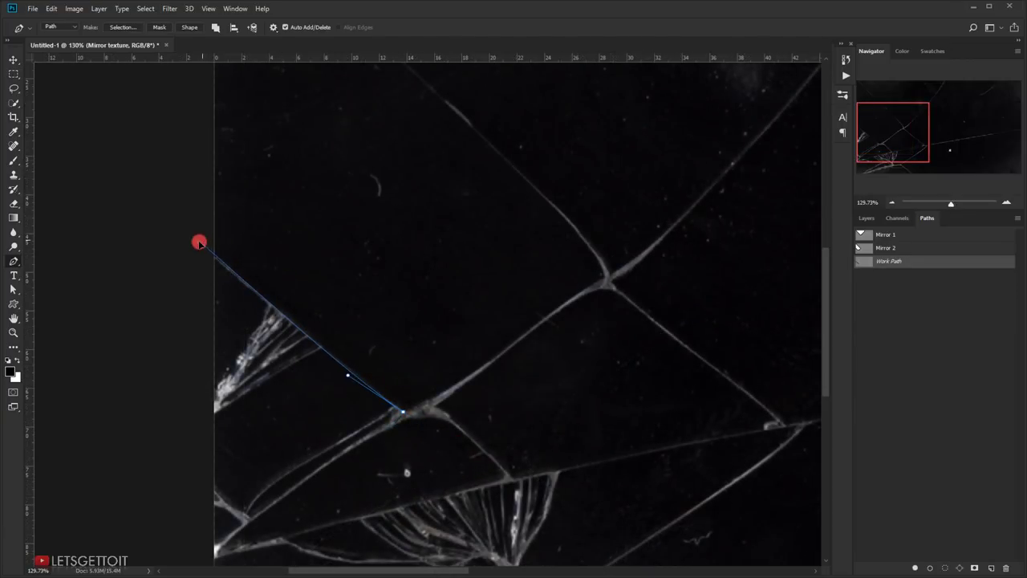
{"action": "left_click", "coordinate": [403, 412], "text": "alt"}
{"action": "left_click_drag", "start_coordinate": [323, 467], "coordinate": [377, 379]}
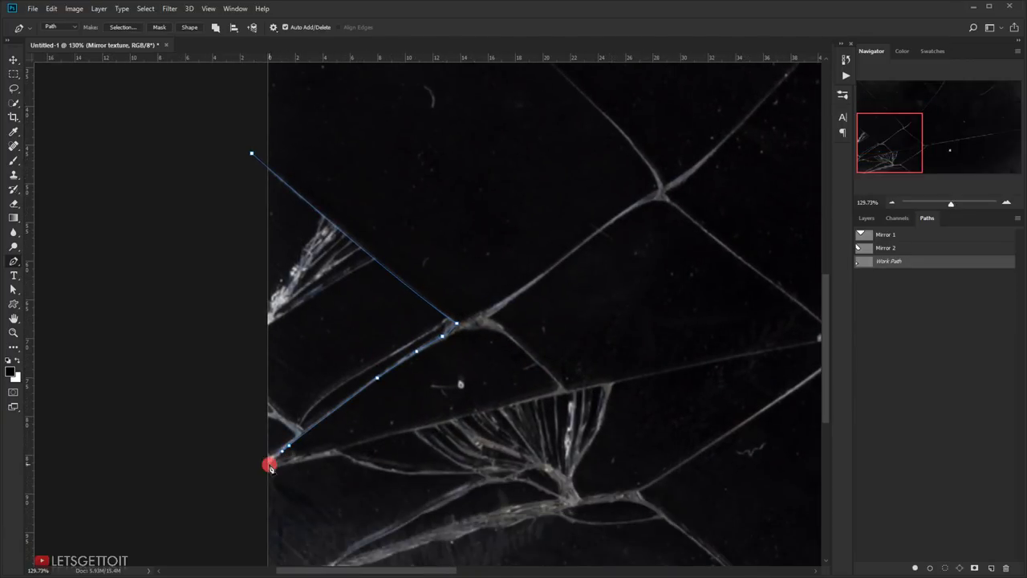
{"action": "left_click", "coordinate": [252, 433]}
{"action": "left_click", "coordinate": [251, 153]}
Save the small left-edge shard's work path as Mirror 3 and deselect it
{"action": "double_click", "coordinate": [880, 258]}
{"action": "type", "text": "Mirror "}
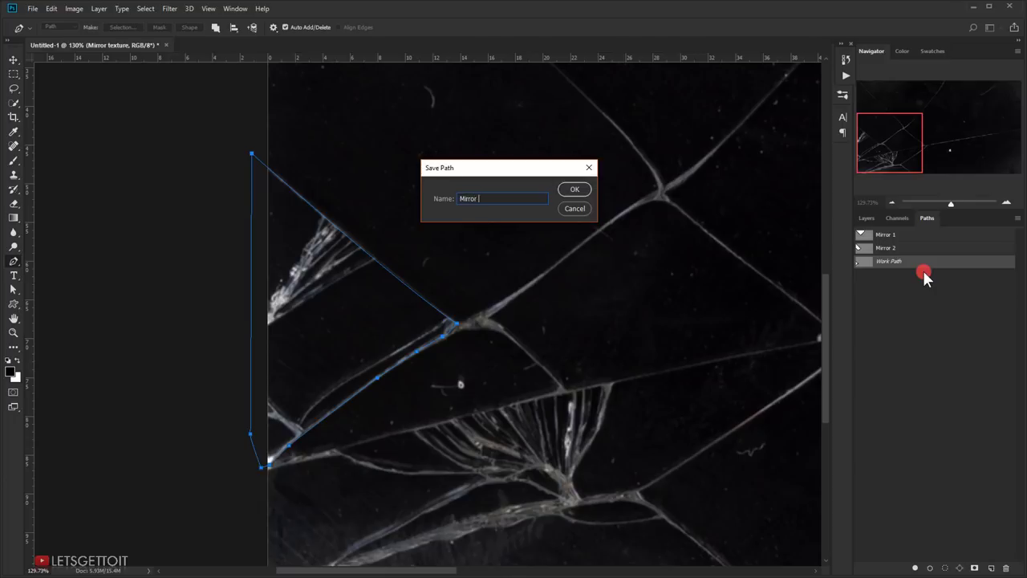
{"action": "type", "text": "3"}
{"action": "key", "text": "Return"}
{"action": "left_click", "coordinate": [919, 344]}
Trace the long central shard along its upper cracks, around its right tip and back along the long lower crack, closing the path at the left edge
{"action": "scroll", "coordinate": [140, 391], "scroll_direction": "up", "scroll_amount": 2}
{"action": "left_click", "coordinate": [134, 392]}
{"action": "left_click", "coordinate": [154, 372]}
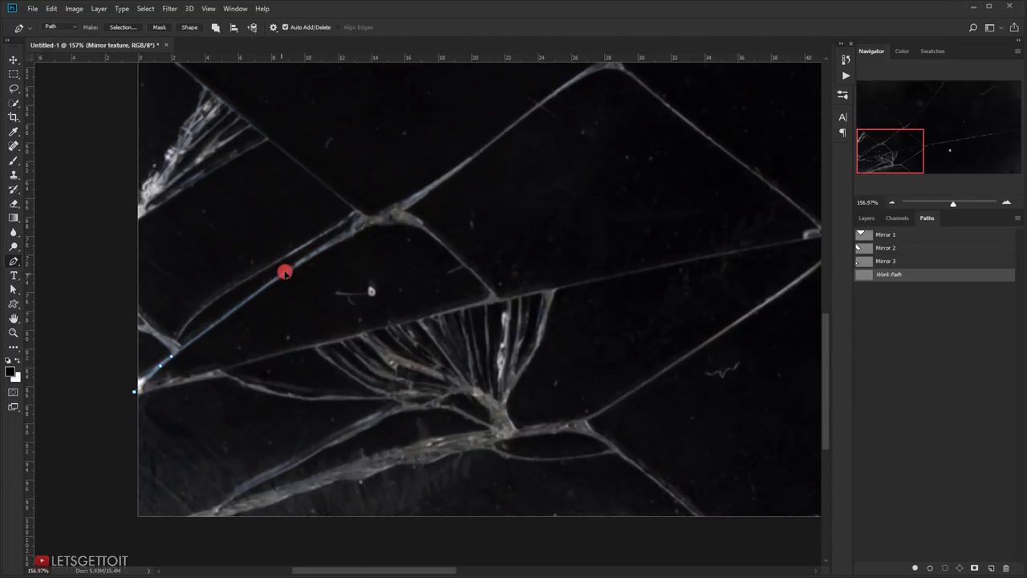
{"action": "left_click", "coordinate": [294, 359]}
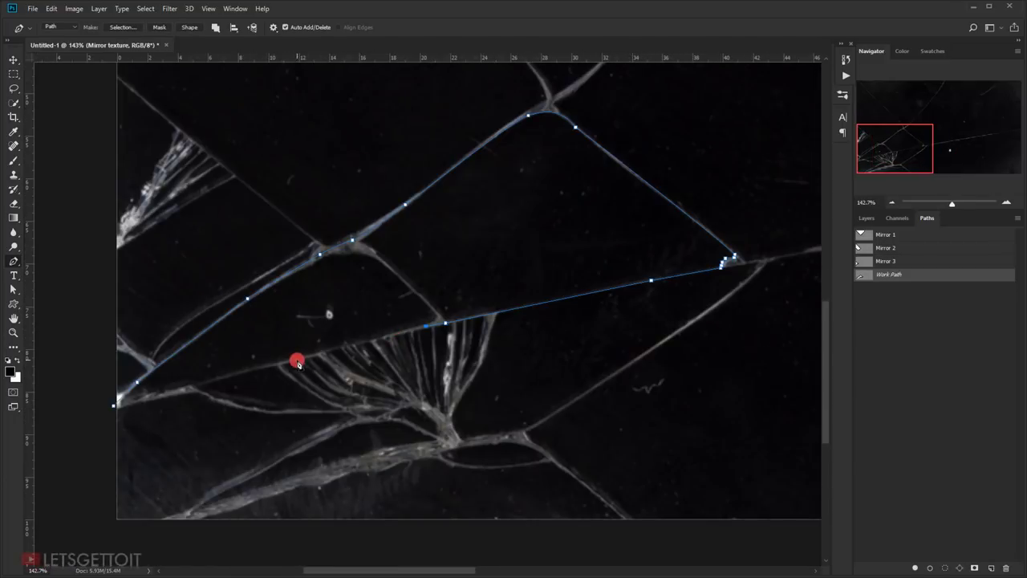
{"action": "left_click", "coordinate": [203, 385]}
{"action": "left_click", "coordinate": [166, 390]}
{"action": "left_click", "coordinate": [137, 397]}
{"action": "left_click", "coordinate": [114, 406]}
Save the long central shard's work path as Mirror 4 and deselect it
{"action": "scroll", "coordinate": [115, 406], "scroll_direction": "down", "scroll_amount": 2}
{"action": "double_click", "coordinate": [889, 273]}
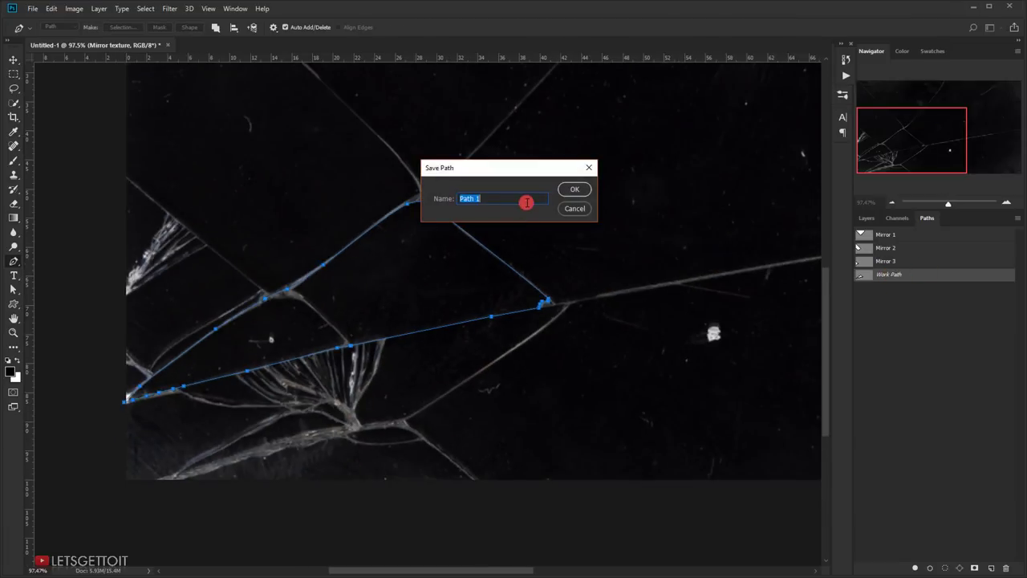
{"action": "key", "text": "Return"}
{"action": "scroll", "coordinate": [513, 280], "scroll_direction": "up", "scroll_amount": 1}
{"action": "left_click", "coordinate": [921, 305]}
Start the next shard path outside the canvas's left edge, run it past the lower-left corner, and curve it into the bottom crack
{"action": "scroll", "coordinate": [147, 389], "scroll_direction": "up", "scroll_amount": 6}
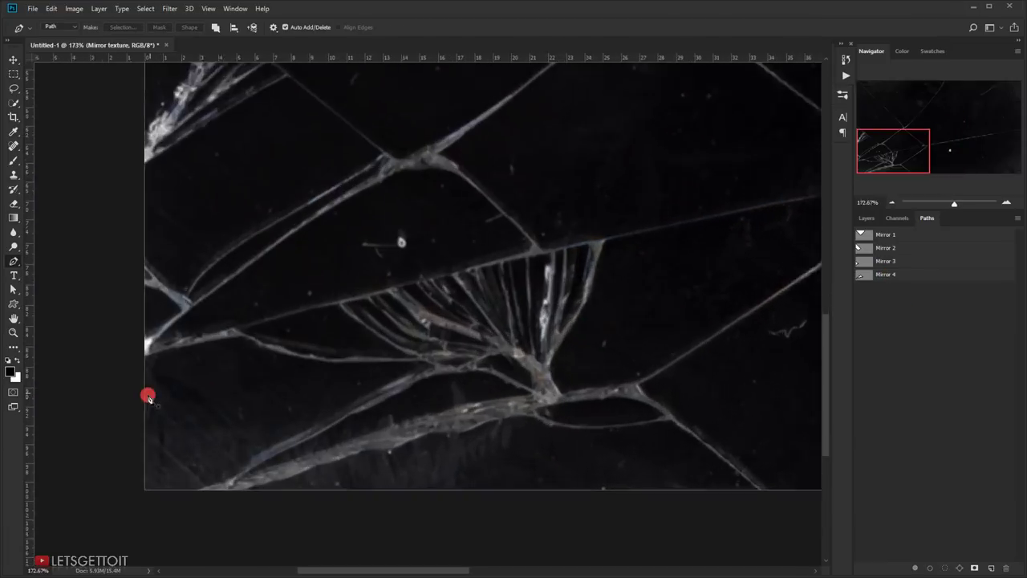
{"action": "left_click", "coordinate": [137, 348]}
{"action": "left_click", "coordinate": [137, 511]}
{"action": "left_click_drag", "start_coordinate": [221, 500], "coordinate": [243, 493]}
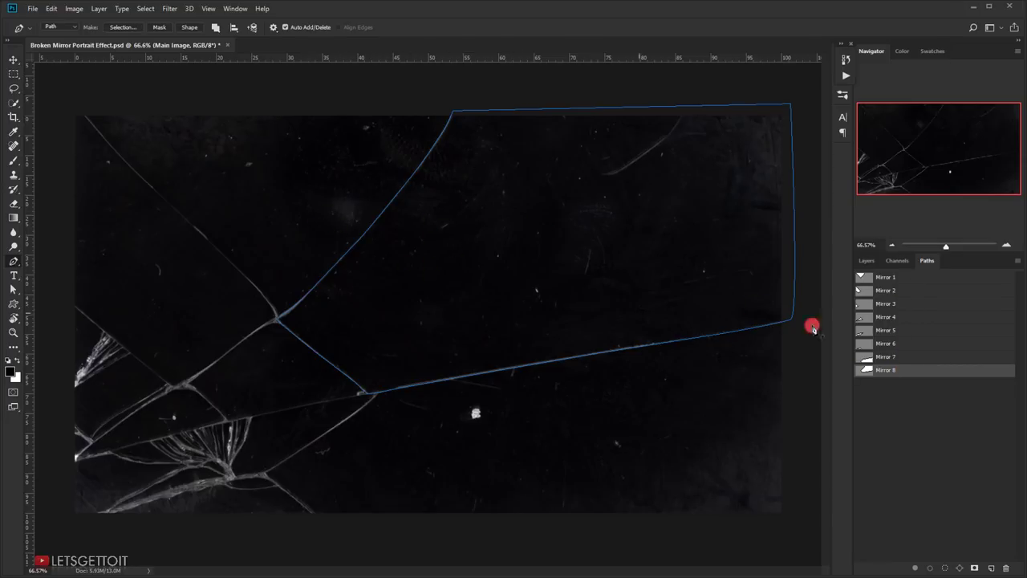
Check the outlines of the saved Mirror paths against the glass cracks, and leave all paths deselected
{"action": "left_click", "coordinate": [902, 277]}
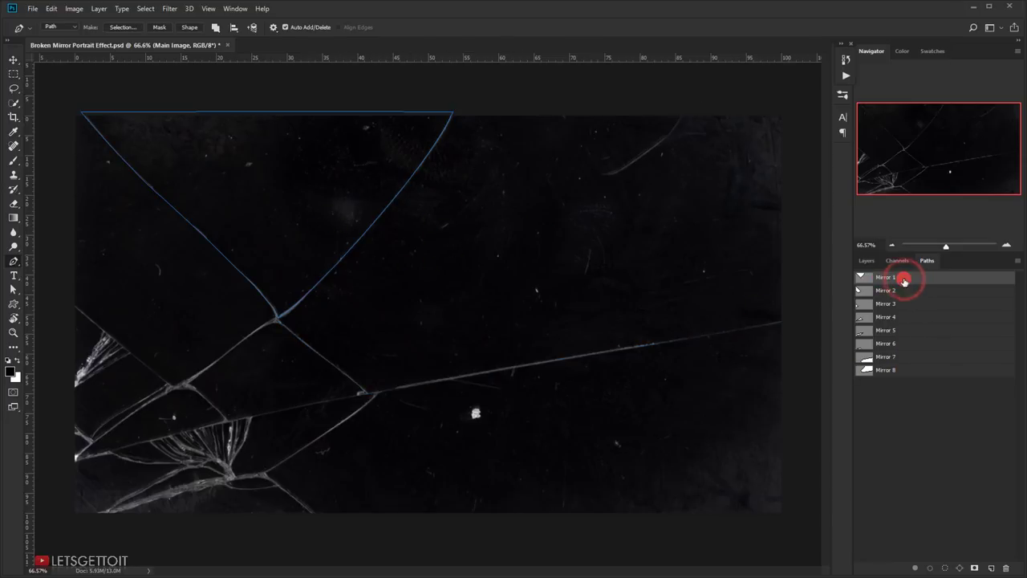
{"action": "left_click", "coordinate": [903, 290]}
{"action": "left_click", "coordinate": [907, 369]}
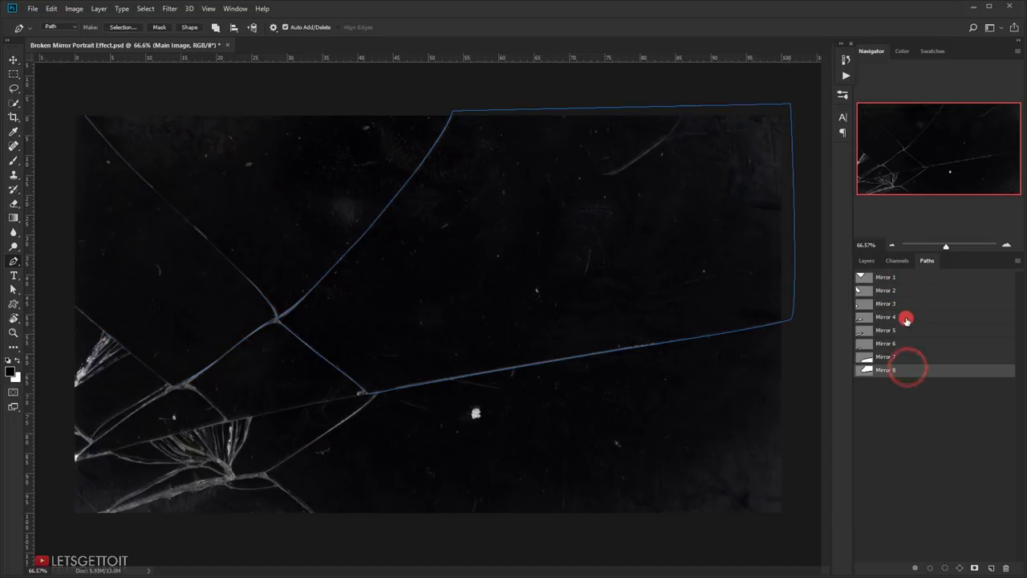
{"action": "left_click", "coordinate": [906, 315]}
{"action": "left_click", "coordinate": [906, 291]}
{"action": "left_click", "coordinate": [912, 342]}
{"action": "left_click", "coordinate": [915, 358]}
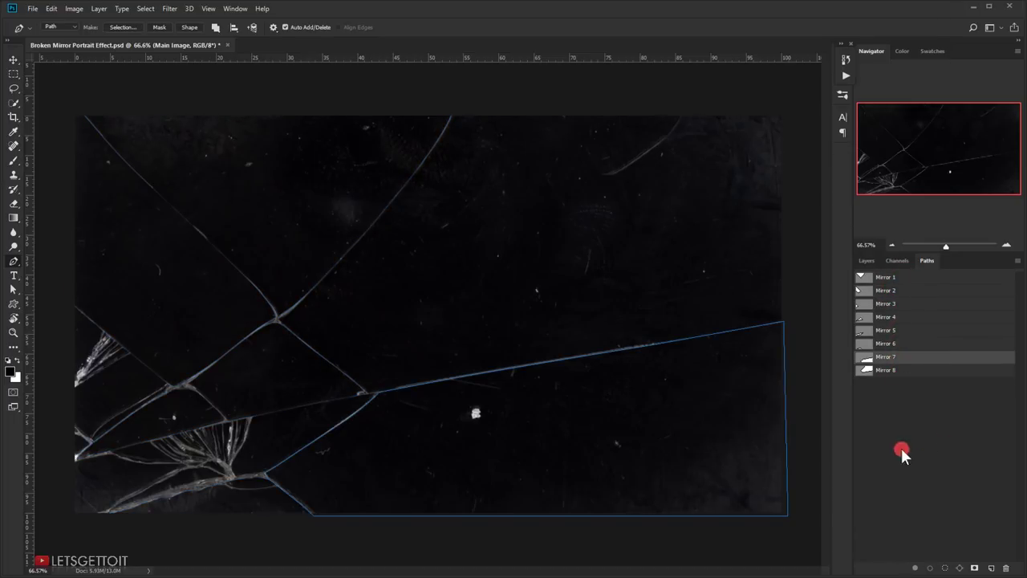
{"action": "left_click", "coordinate": [926, 449]}
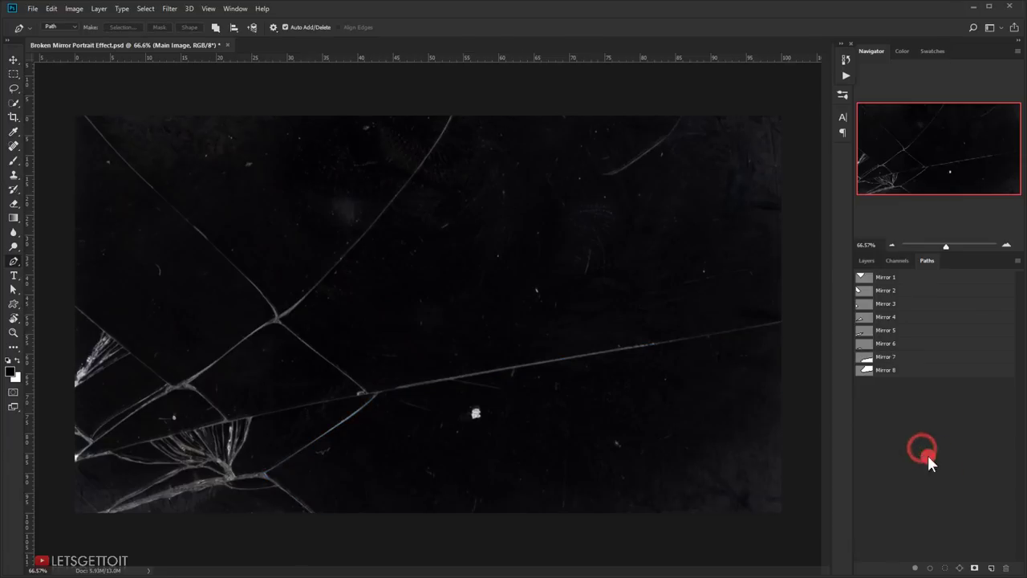
Hide the Mirror texture layer and select the Main Image layer
{"action": "left_click", "coordinate": [864, 260]}
{"action": "left_click", "coordinate": [922, 332]}
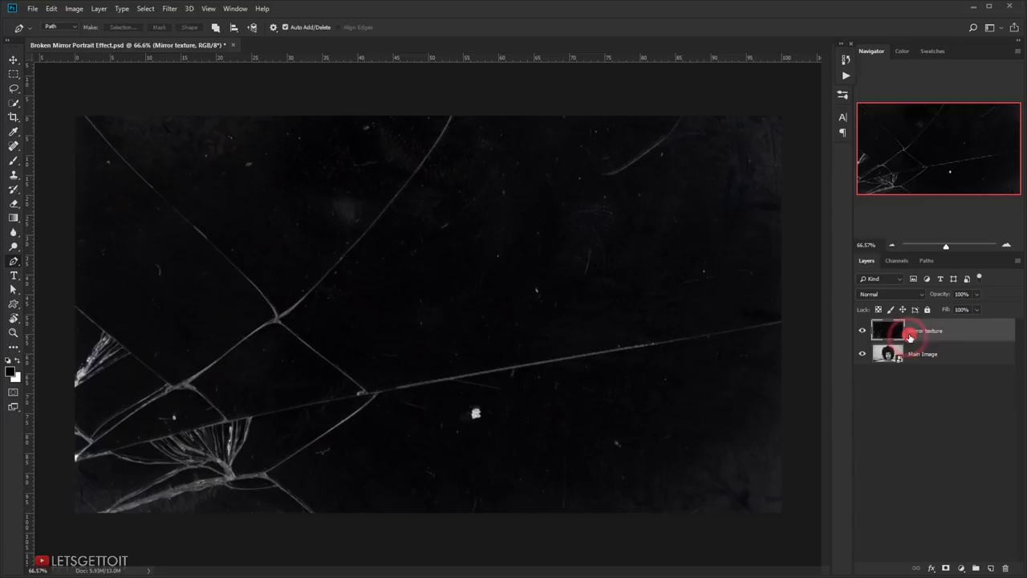
{"action": "left_click", "coordinate": [861, 330]}
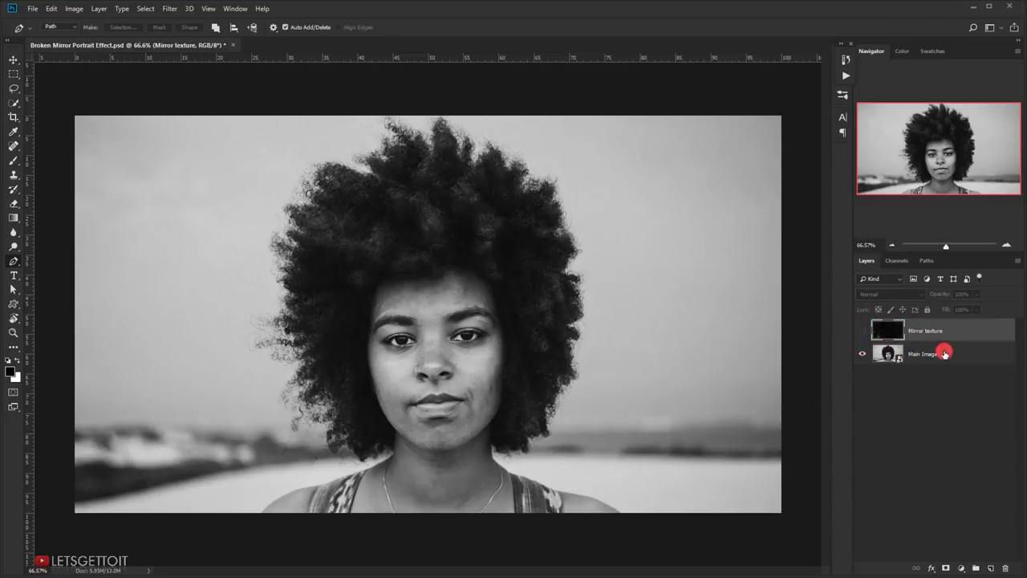
{"action": "left_click", "coordinate": [945, 354]}
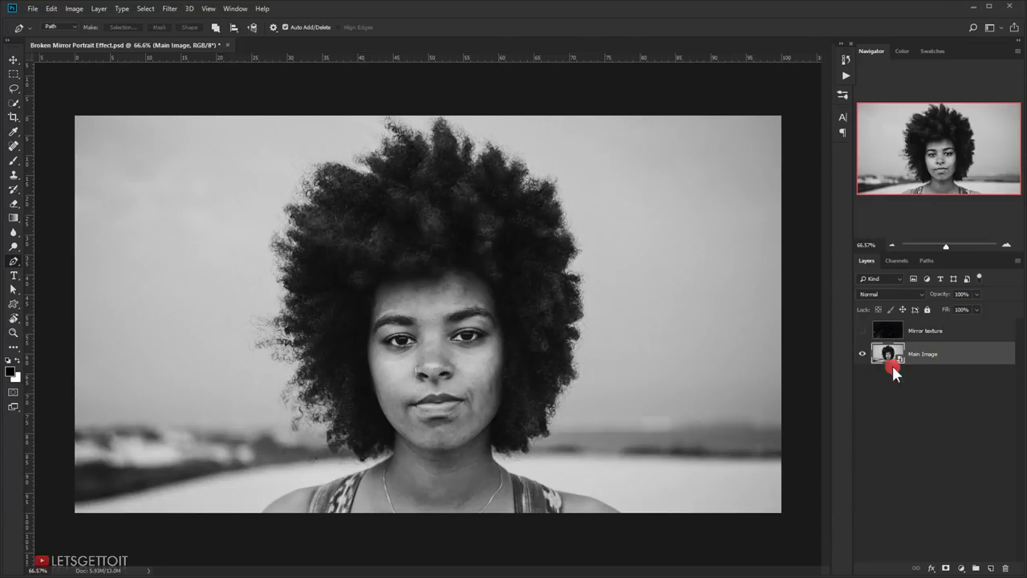
{"action": "left_click", "coordinate": [928, 261]}
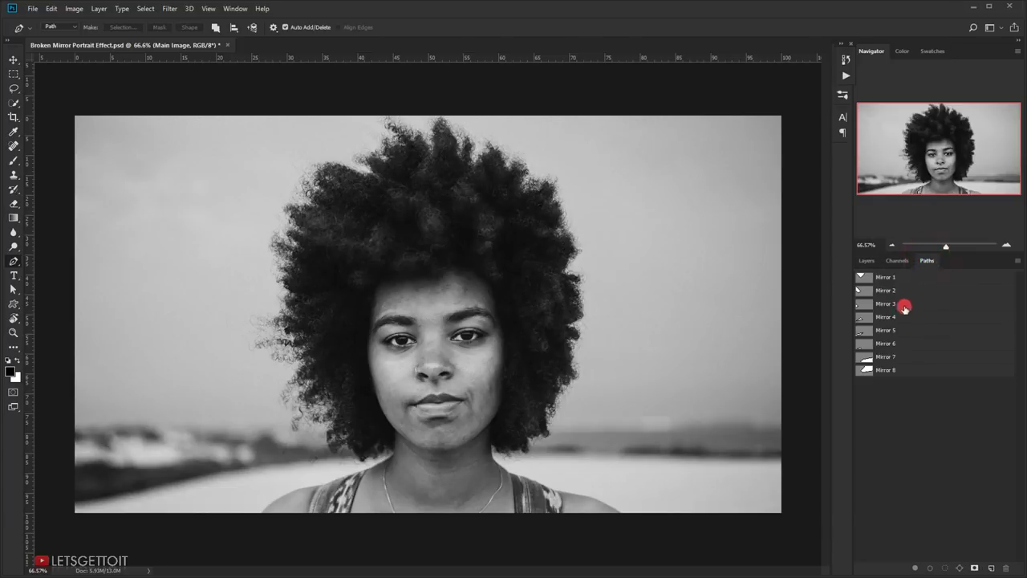
{"action": "left_click", "coordinate": [868, 261]}
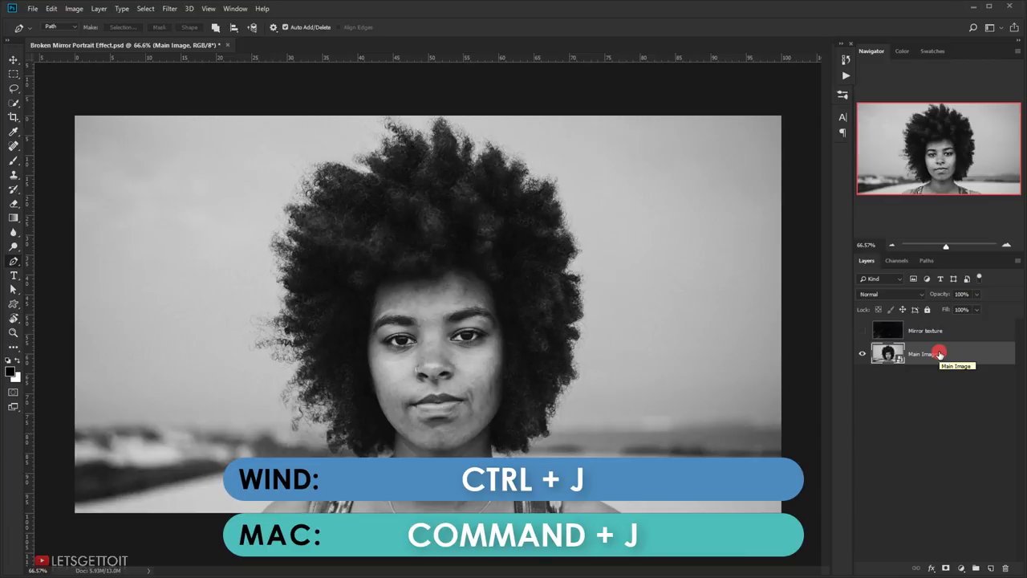
Duplicate the Main Image layer eight times, one copy for each saved shard path
{"action": "key", "text": "ctrl+j"}
{"action": "key", "text": "ctrl+j"}
{"action": "key", "text": "ctrl+j"}
{"action": "key", "text": "ctrl+j"}
{"action": "key", "text": "ctrl+j"}
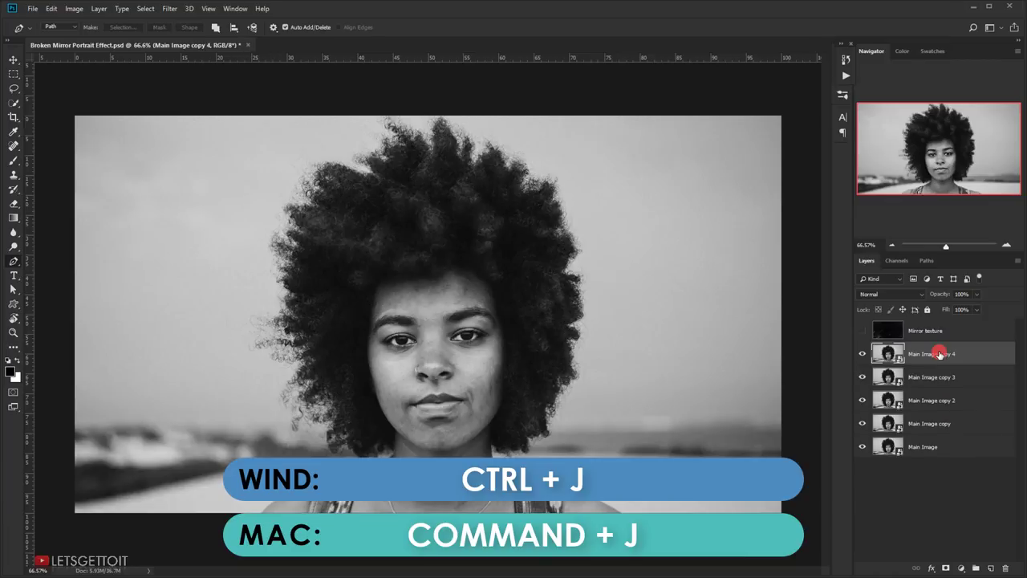
{"action": "key", "text": "ctrl+j"}
{"action": "key", "text": "ctrl+j"}
{"action": "key", "text": "ctrl+j"}
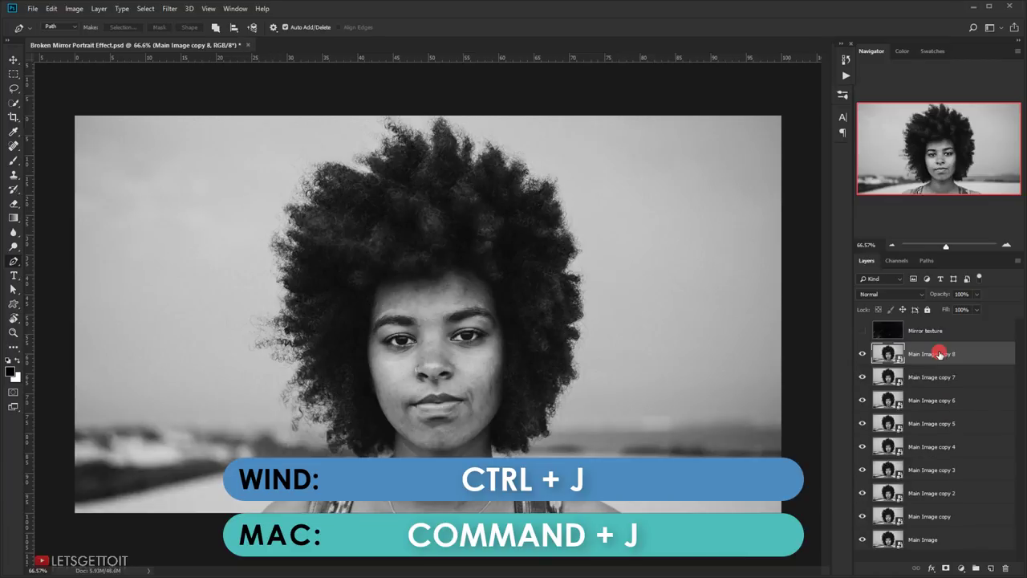
Move the original Main Image layer above all its copies, directly below Mirror texture, and hide it
{"action": "left_click", "coordinate": [930, 540]}
{"action": "left_click_drag", "start_coordinate": [898, 516], "coordinate": [865, 343]}
{"action": "left_click", "coordinate": [863, 356]}
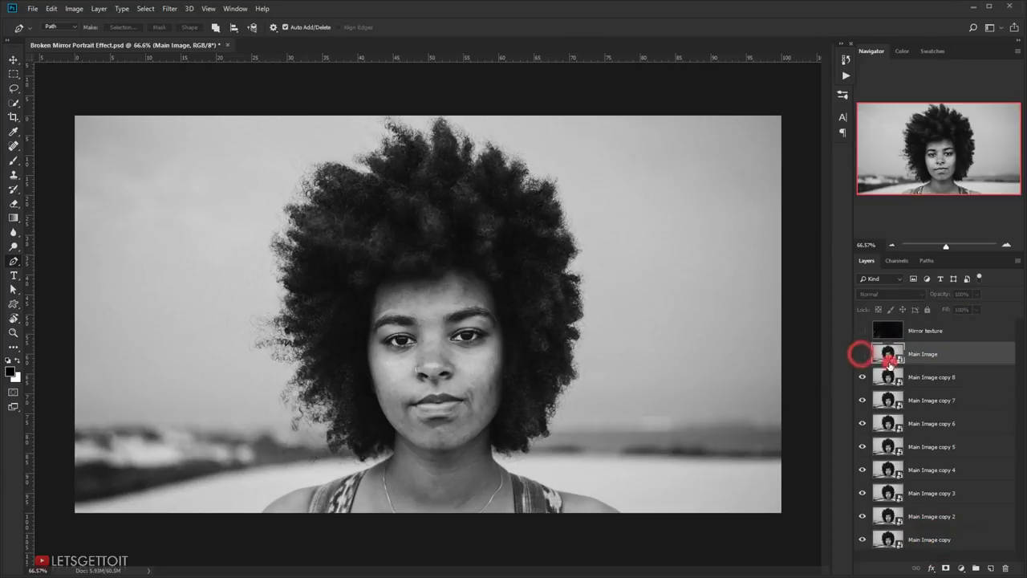
Rename the eight Main Image copies Mirror 1 through Mirror 8, from the uppermost copy down
{"action": "double_click", "coordinate": [936, 378]}
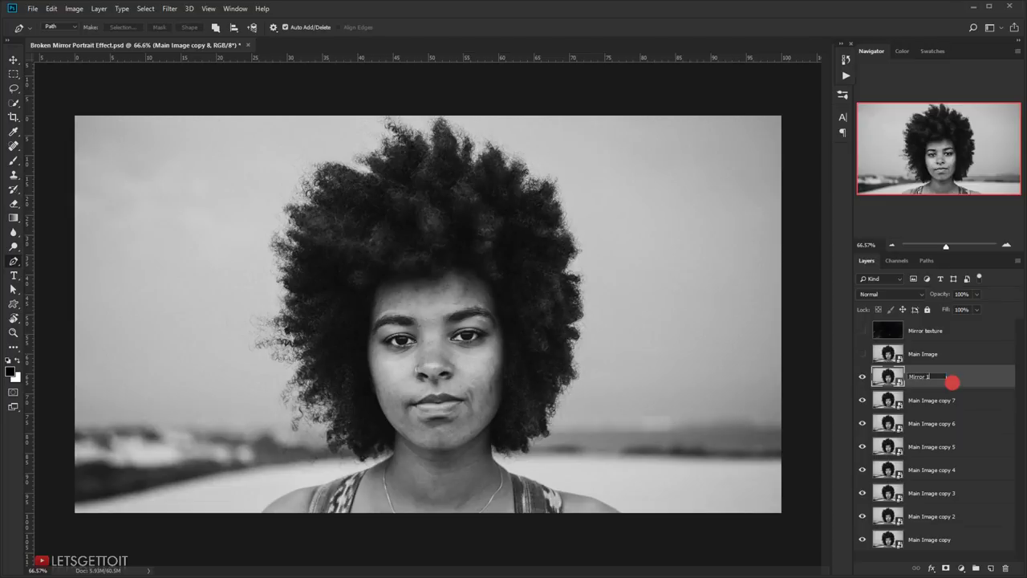
{"action": "type", "text": "Mirror 1"}
{"action": "key", "text": "Tab"}
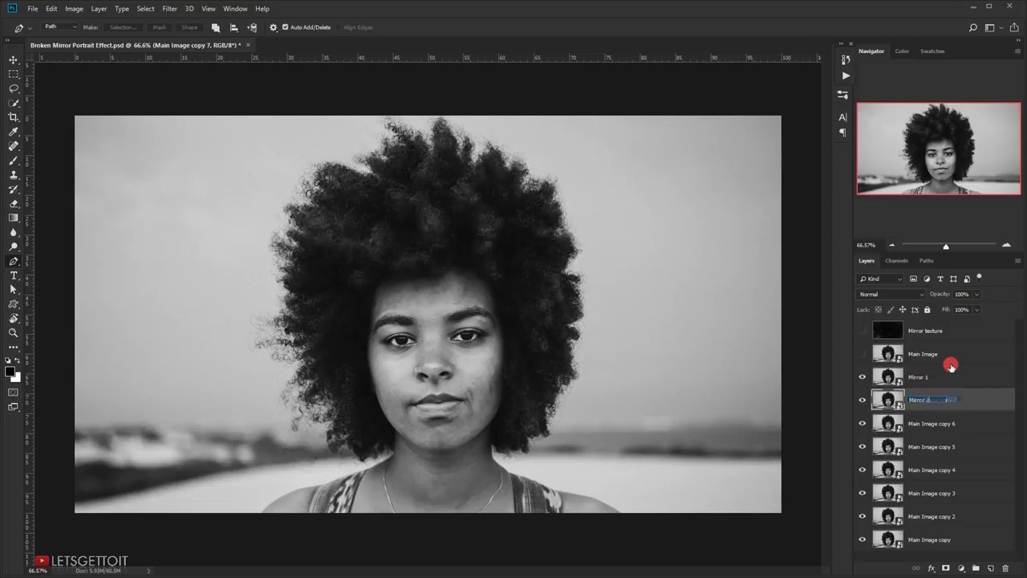
{"action": "key", "text": "Tab"}
{"action": "type", "text": "Mirror 3"}
{"action": "key", "text": "Tab"}
{"action": "type", "text": "Mirror 4"}
{"action": "key", "text": "Tab"}
{"action": "type", "text": "Mirror 5"}
{"action": "key", "text": "Tab"}
{"action": "type", "text": "Mirror 6"}
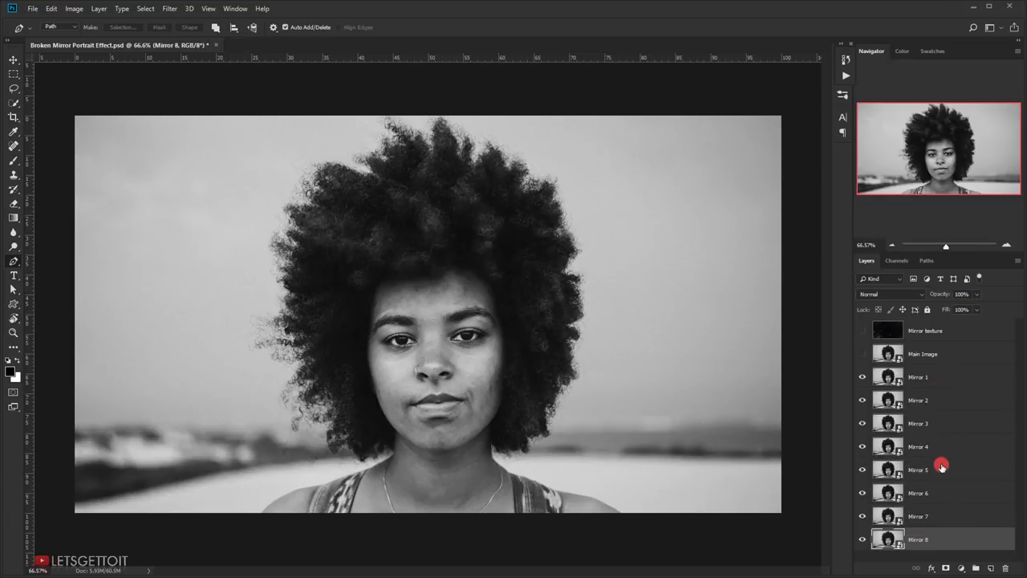
Group the layers Mirror 1 through Mirror 8 and name the group Mirrors
{"action": "left_click", "coordinate": [934, 380], "text": "shift"}
{"action": "left_click_drag", "start_coordinate": [948, 391], "coordinate": [975, 567]}
{"action": "double_click", "coordinate": [903, 374]}
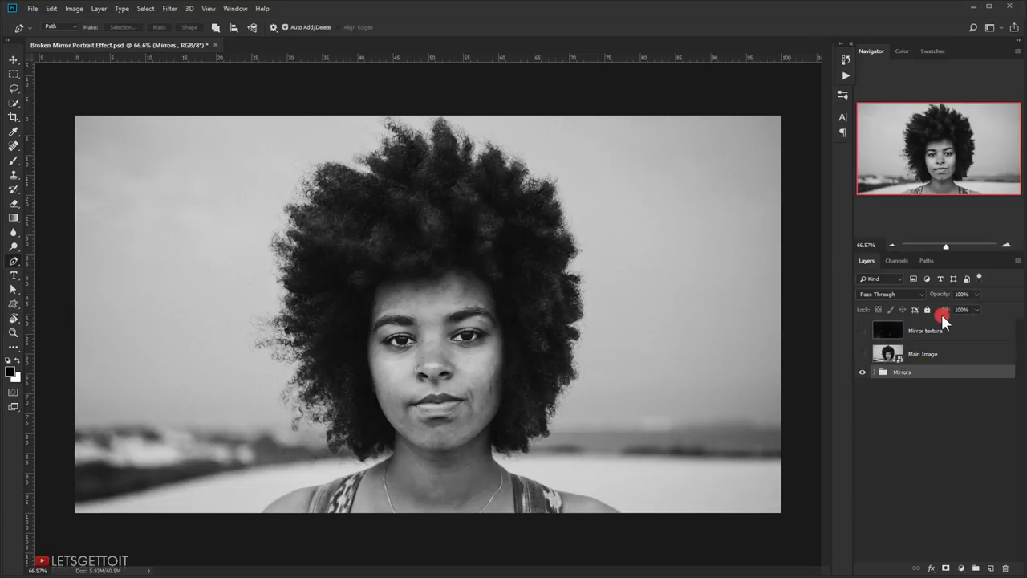
Expand the Mirrors group and hide the layers Mirror 2 through Mirror 8, leaving only Mirror 1 shown
{"action": "left_click", "coordinate": [873, 372]}
{"action": "scroll", "coordinate": [930, 427], "scroll_direction": "down", "scroll_amount": 1}
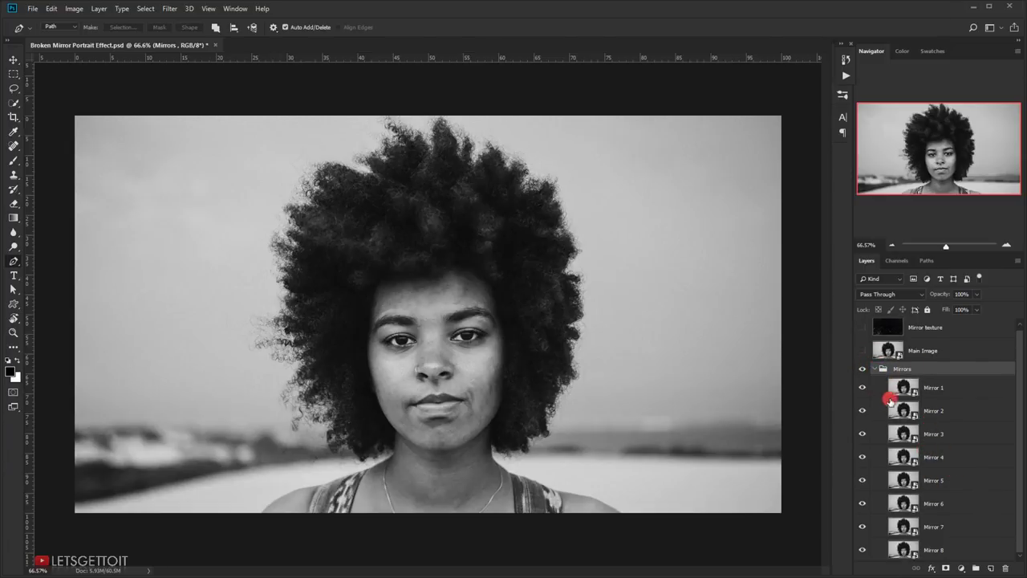
{"action": "left_click", "coordinate": [862, 410]}
{"action": "left_click", "coordinate": [861, 433]}
{"action": "left_click", "coordinate": [861, 459]}
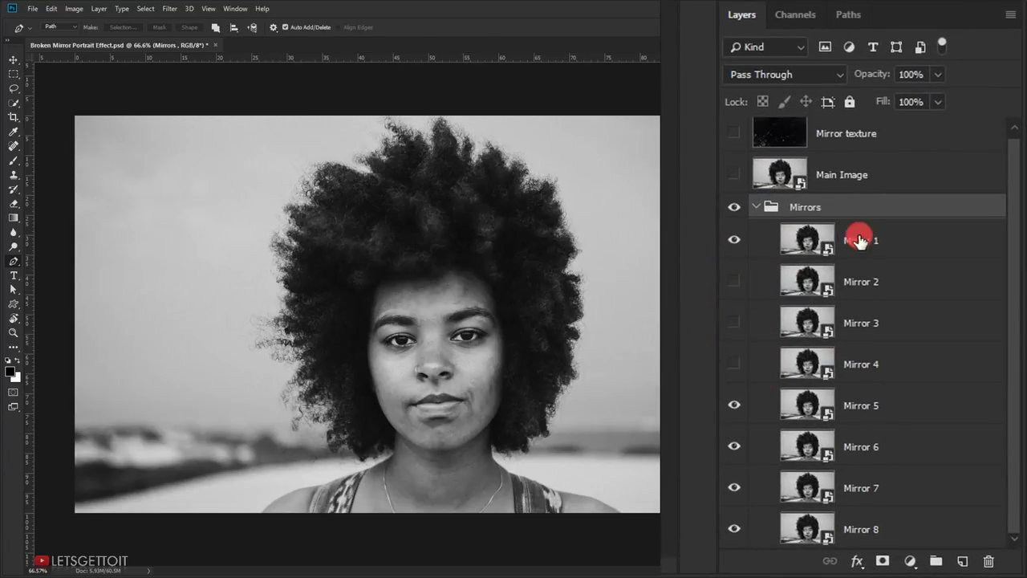
{"action": "left_click", "coordinate": [733, 405]}
{"action": "left_click", "coordinate": [734, 446]}
{"action": "left_click", "coordinate": [734, 487]}
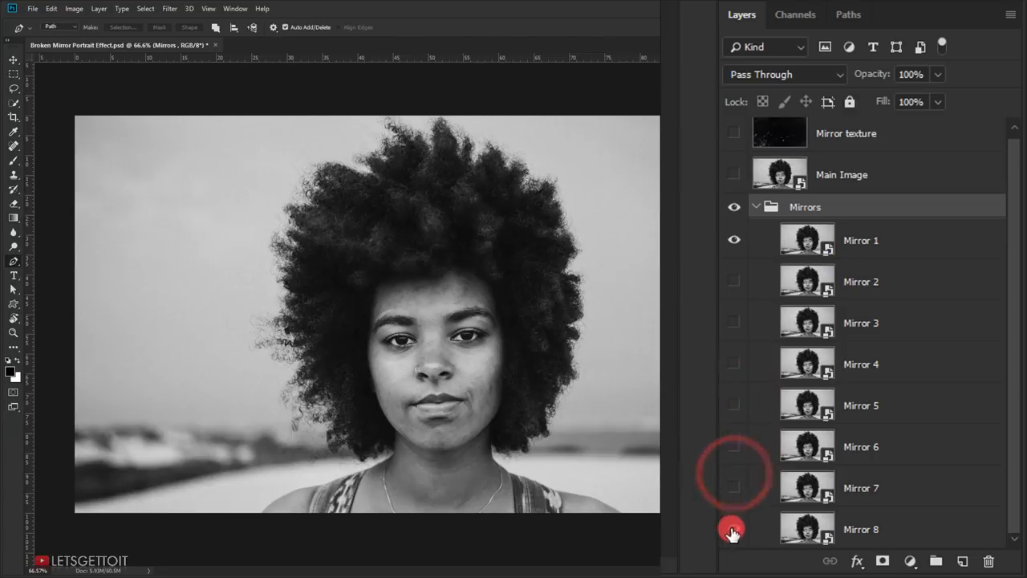
{"action": "left_click", "coordinate": [733, 529]}
Load the Mirror 1 path as a selection and add it as a layer mask on the Mirror 1 layer
{"action": "left_click", "coordinate": [894, 236]}
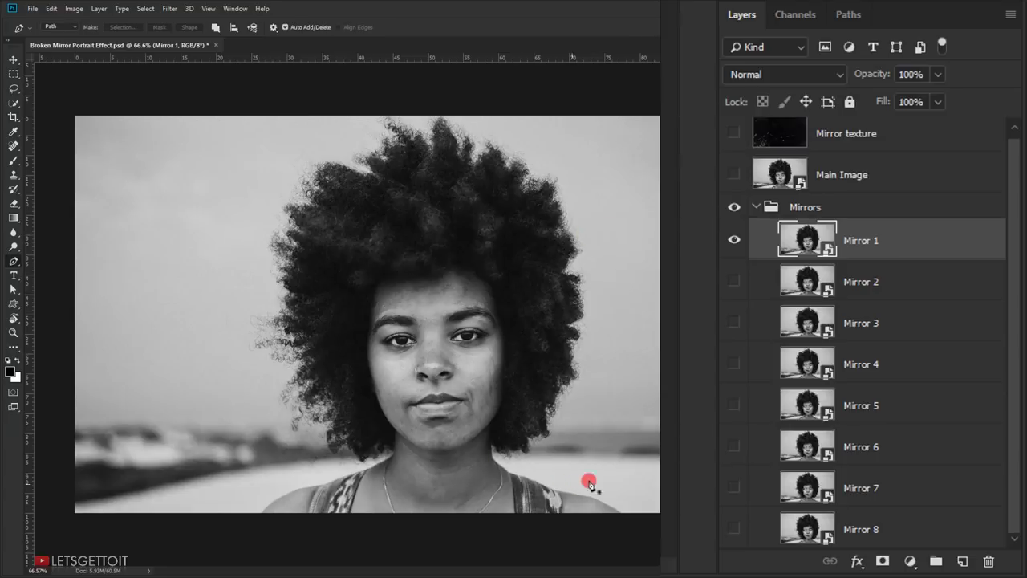
{"action": "left_click", "coordinate": [851, 13]}
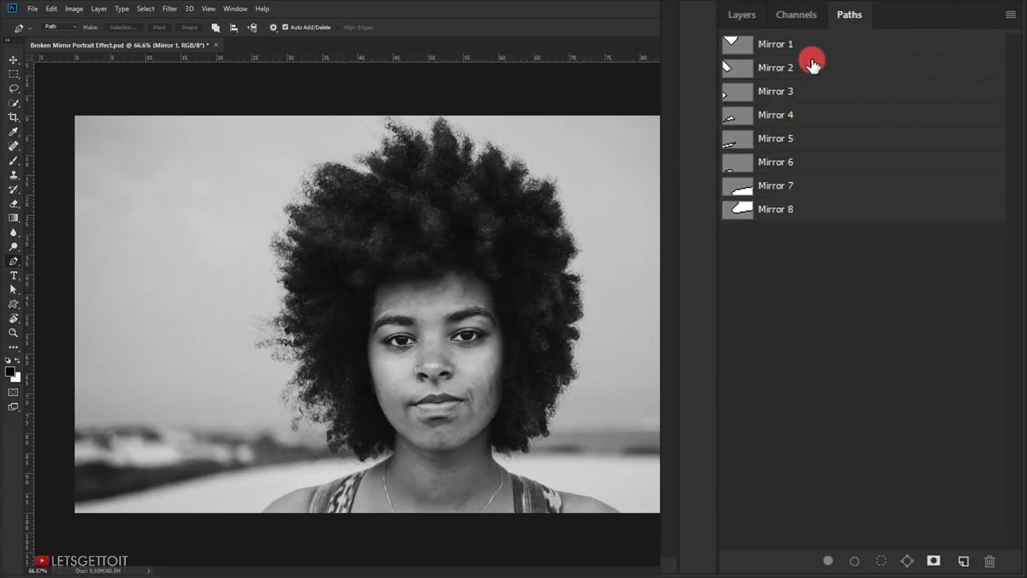
{"action": "left_click", "coordinate": [782, 44]}
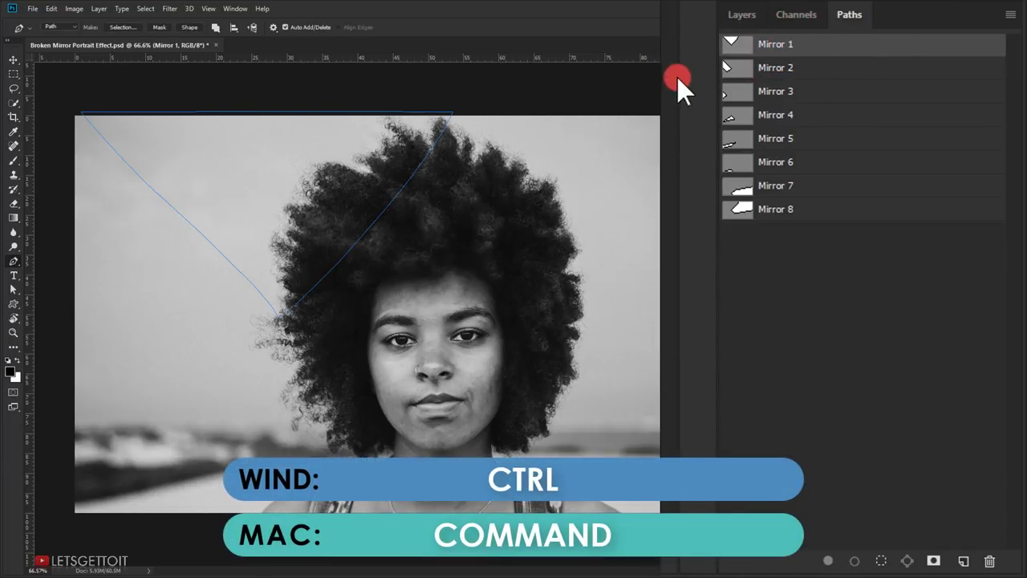
{"action": "left_click", "coordinate": [755, 55], "text": "ctrl"}
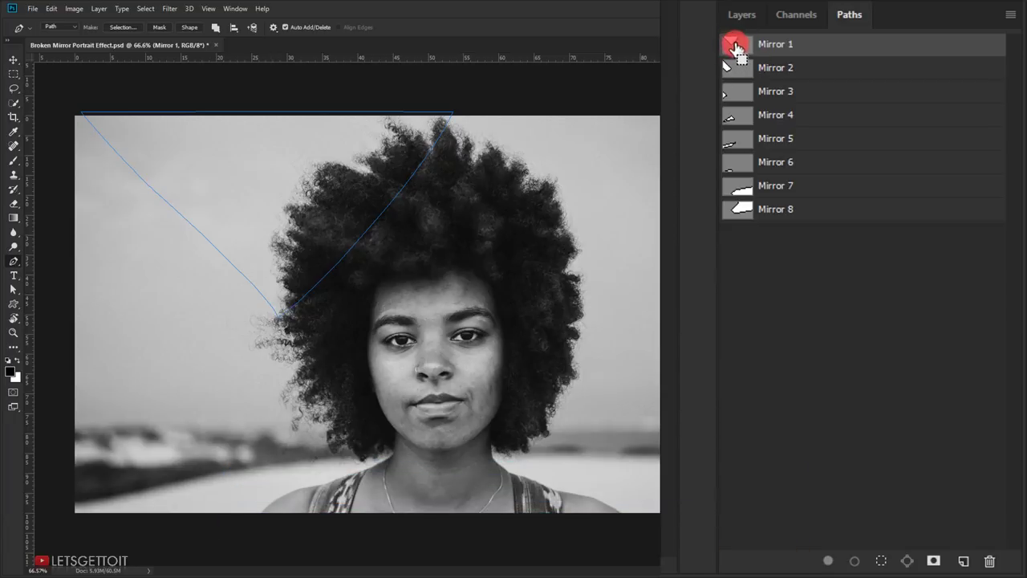
{"action": "left_click_drag", "start_coordinate": [730, 50], "coordinate": [730, 48]}
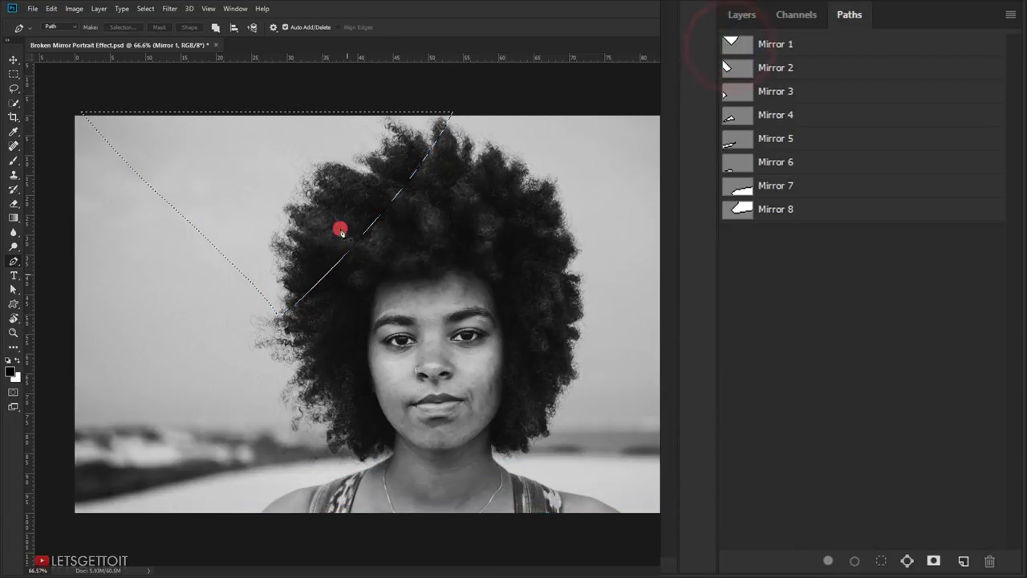
{"action": "left_click", "coordinate": [743, 16]}
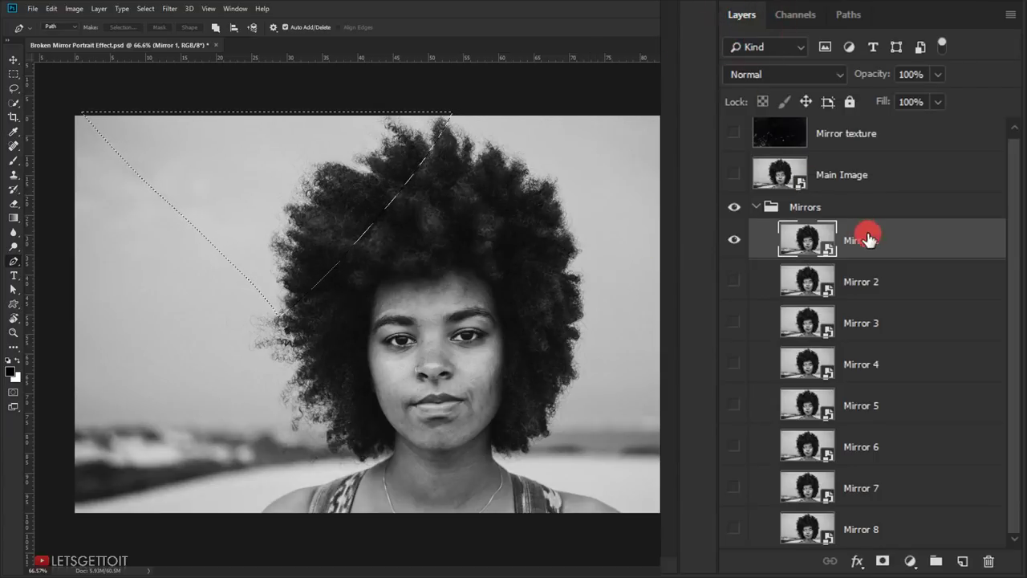
{"action": "left_click", "coordinate": [893, 566]}
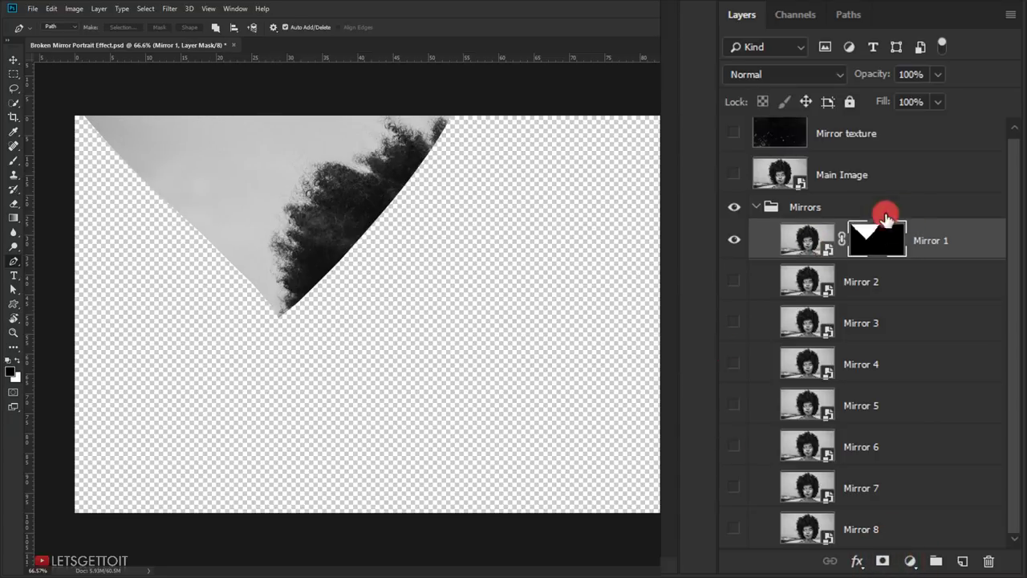
Unlink the Mirror 1 layer from its mask and target the portrait image instead of the mask
{"action": "left_click", "coordinate": [16, 59]}
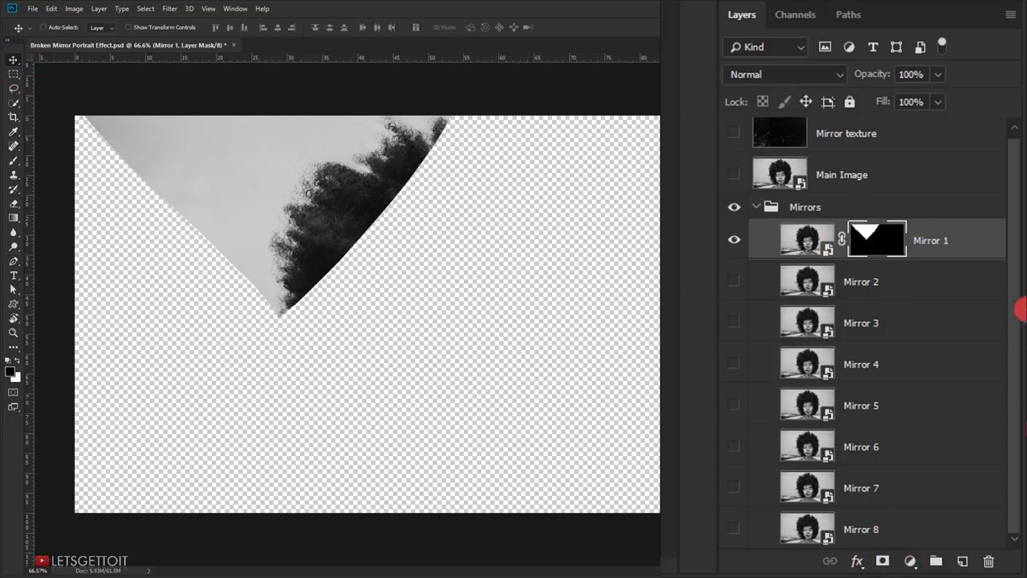
{"action": "left_click", "coordinate": [842, 238]}
{"action": "left_click", "coordinate": [808, 241]}
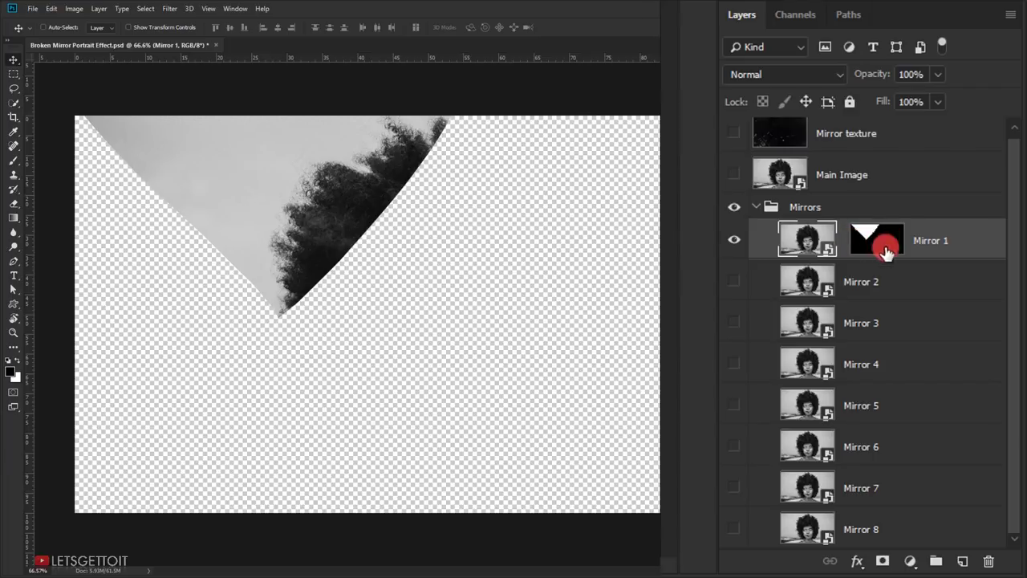
{"action": "left_click", "coordinate": [806, 244]}
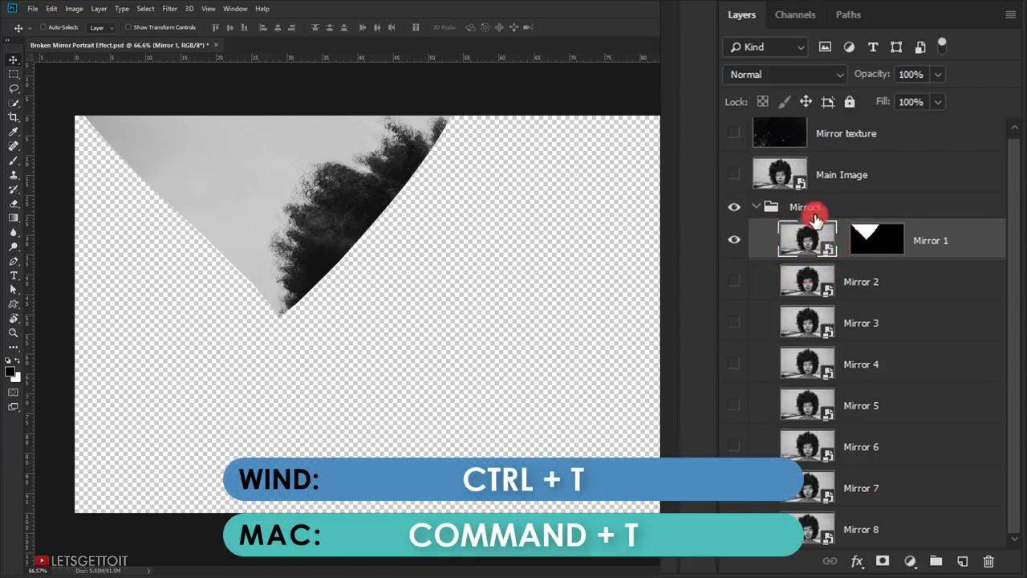
Scale the Mirror 1 portrait to about 125% and move it to about X 722 px, Y 266 px, framing one eye inside the shard
{"action": "key", "text": "ctrl+t"}
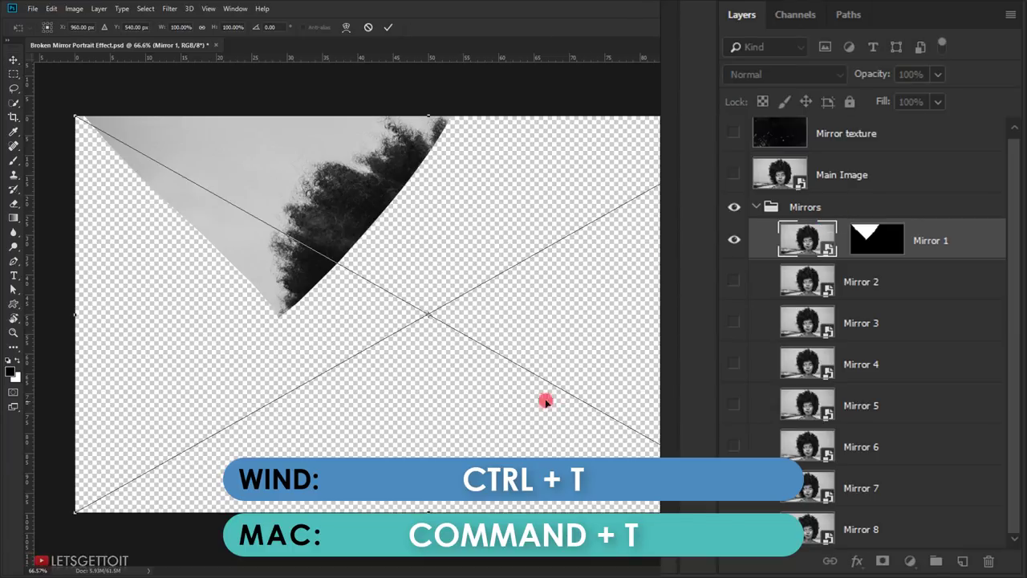
{"action": "key", "text": "ctrl+0"}
{"action": "left_click_drag", "start_coordinate": [495, 327], "coordinate": [415, 285]}
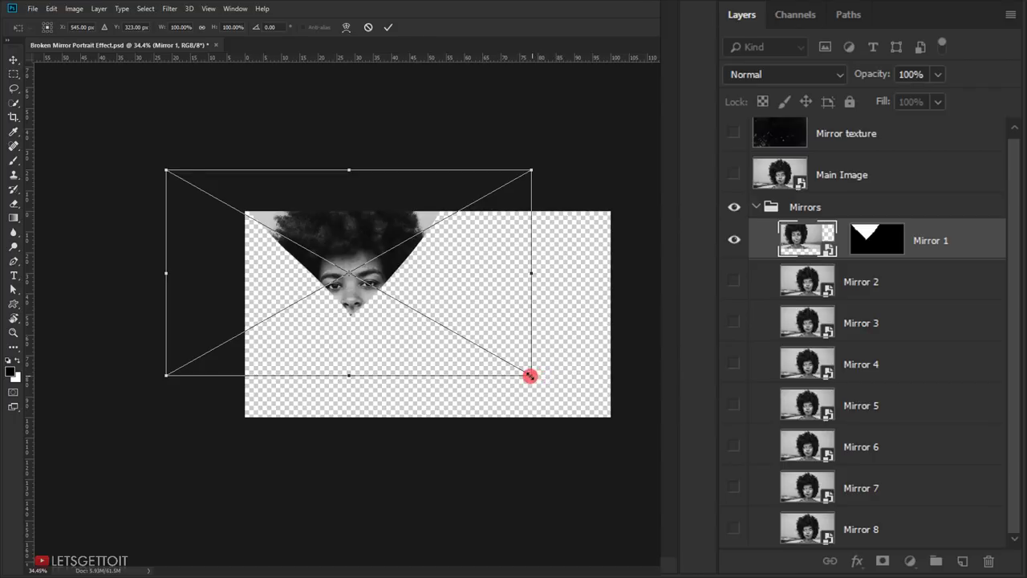
{"action": "left_click_drag", "start_coordinate": [529, 375], "coordinate": [564, 392]}
{"action": "key", "text": "ctrl+plus"}
{"action": "key", "text": "ctrl+plus"}
{"action": "left_click_drag", "start_coordinate": [362, 271], "coordinate": [406, 257]}
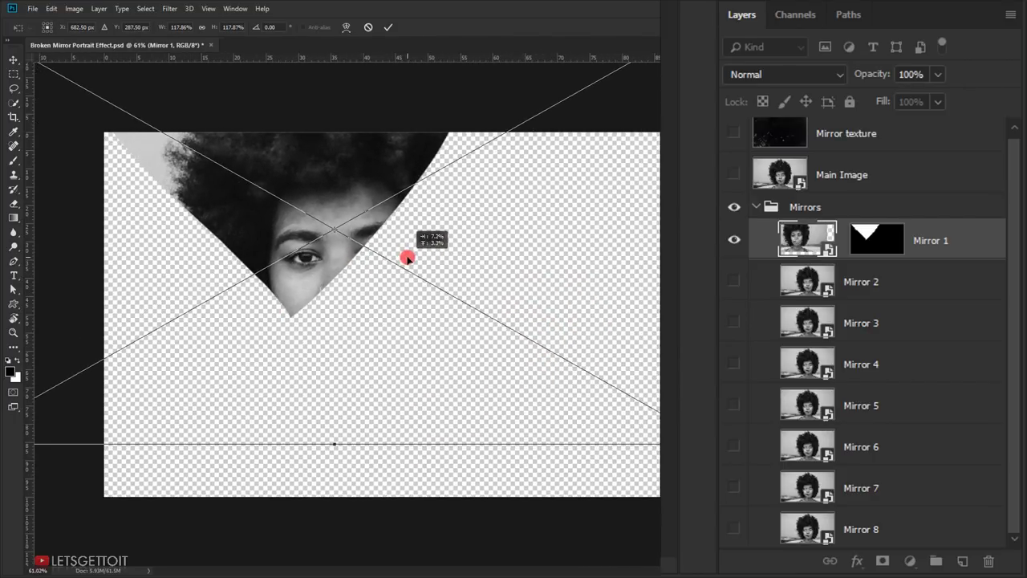
{"action": "scroll", "coordinate": [322, 302], "scroll_direction": "down", "scroll_amount": 2}
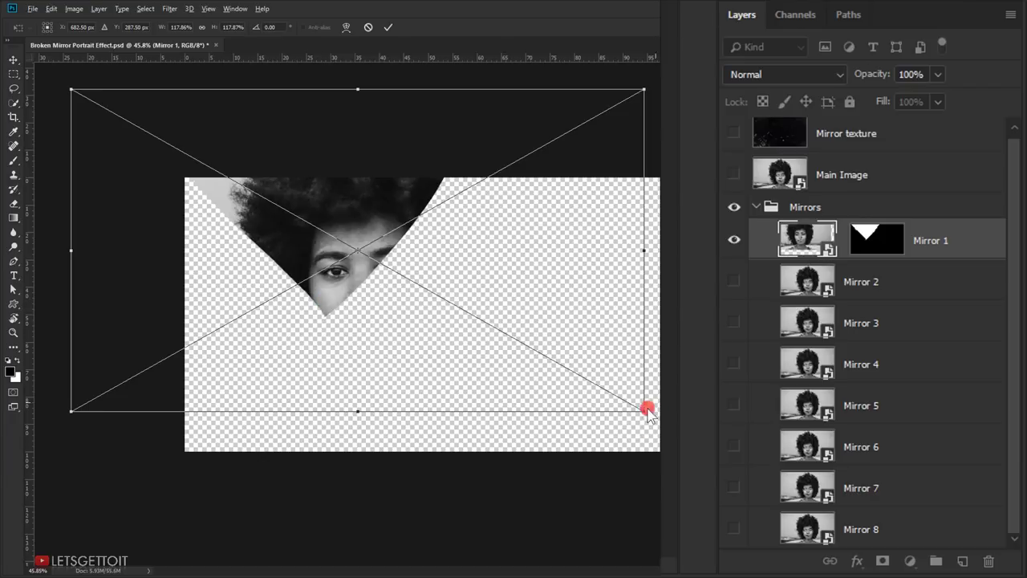
{"action": "left_click_drag", "start_coordinate": [642, 408], "coordinate": [660, 422]}
{"action": "left_click_drag", "start_coordinate": [557, 317], "coordinate": [562, 313]}
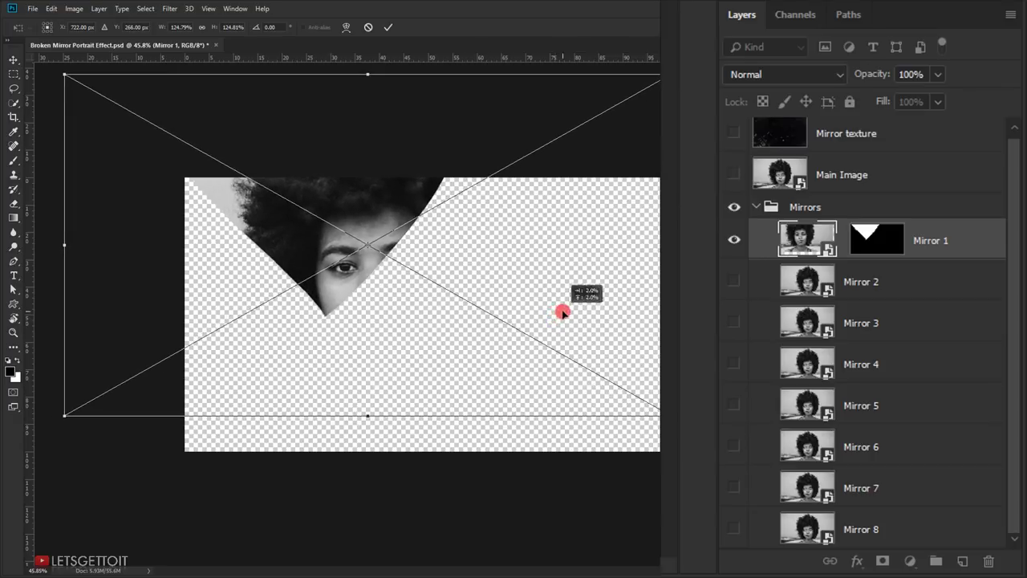
{"action": "left_click", "coordinate": [388, 27]}
{"action": "scroll", "coordinate": [479, 306], "scroll_direction": "up", "scroll_amount": 3}
{"action": "scroll", "coordinate": [481, 310], "scroll_direction": "up", "scroll_amount": 1}
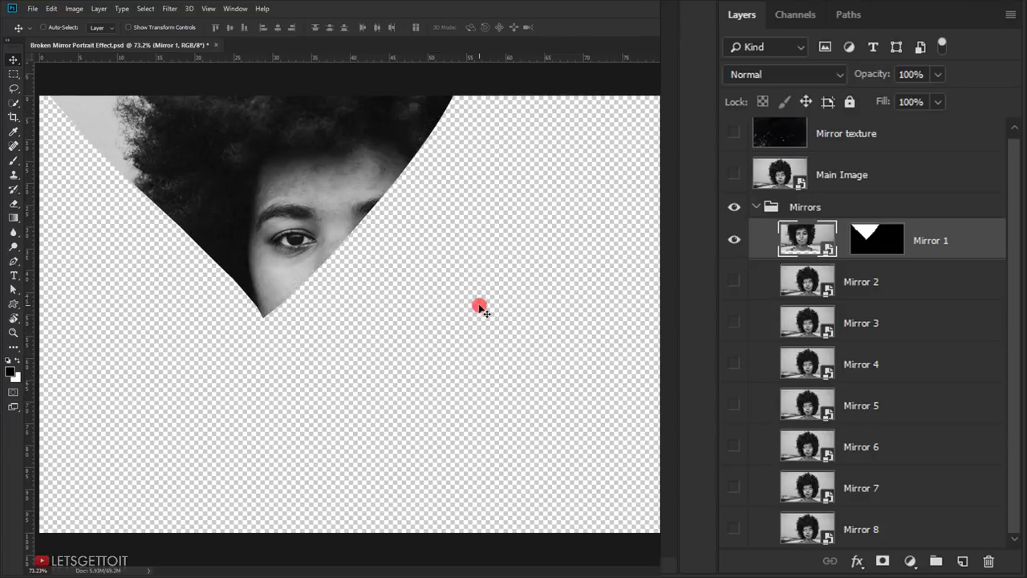
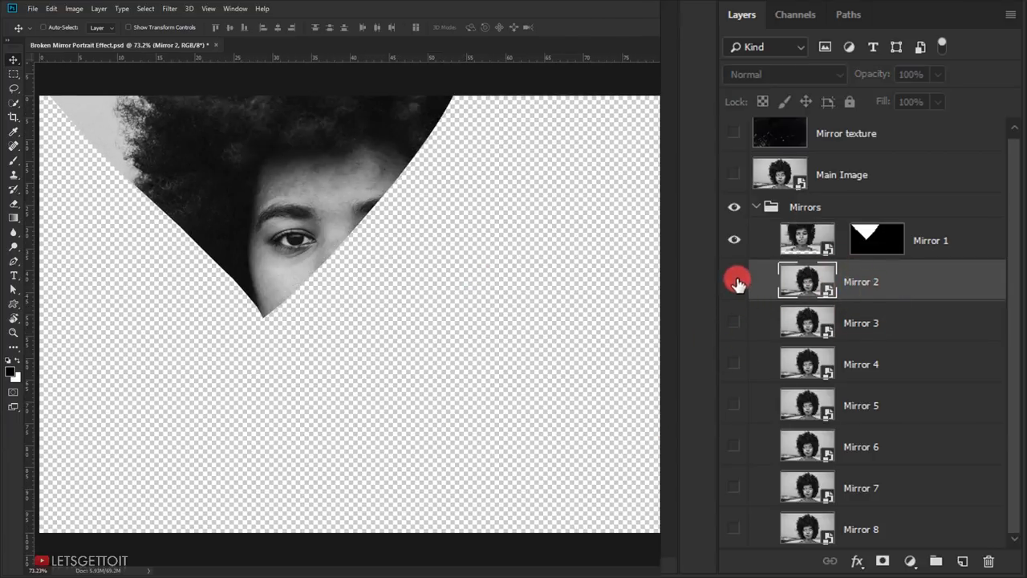
Show the Mirror 2 layer and mask it with a selection loaded from the Mirror 2 path
{"action": "left_click", "coordinate": [733, 281]}
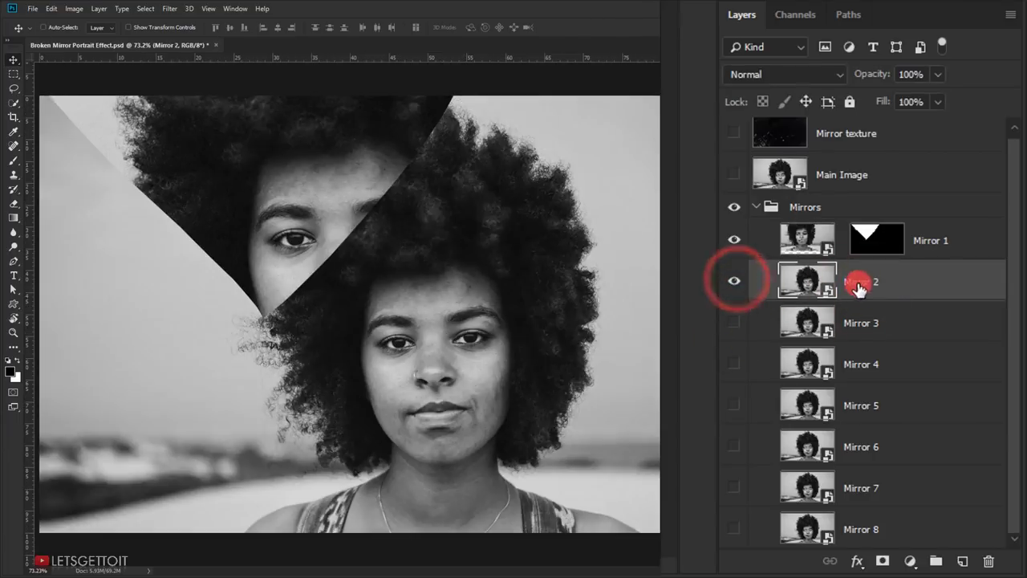
{"action": "left_click", "coordinate": [852, 14]}
{"action": "left_click", "coordinate": [798, 72]}
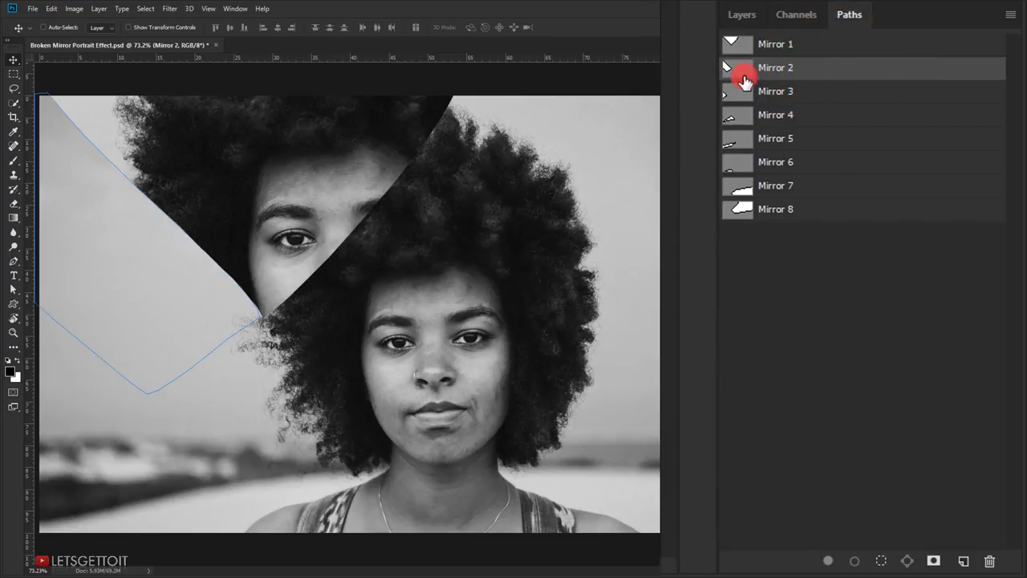
{"action": "key", "text": "ctrl"}
{"action": "left_click", "coordinate": [736, 71], "text": "ctrl"}
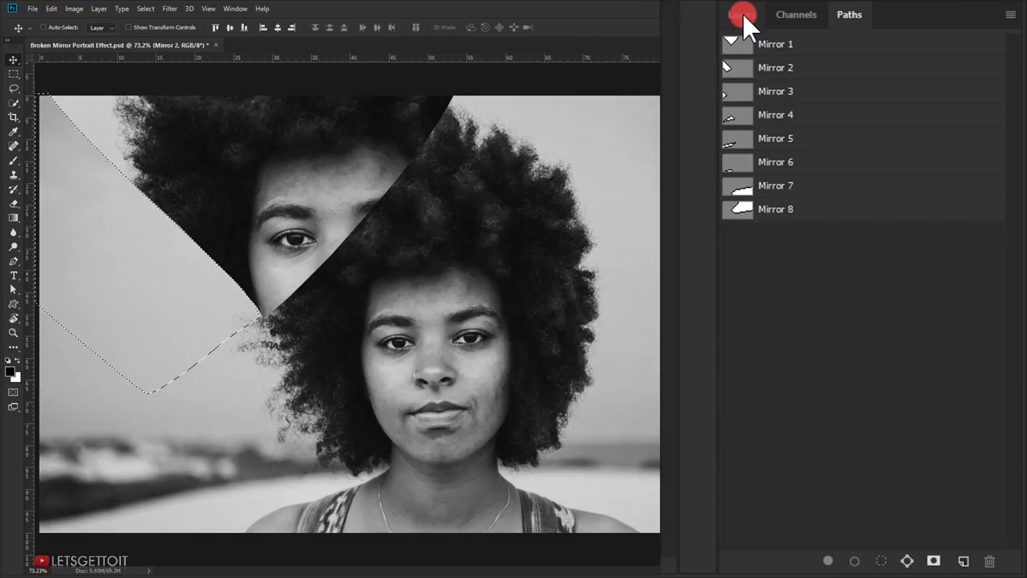
{"action": "left_click", "coordinate": [742, 13]}
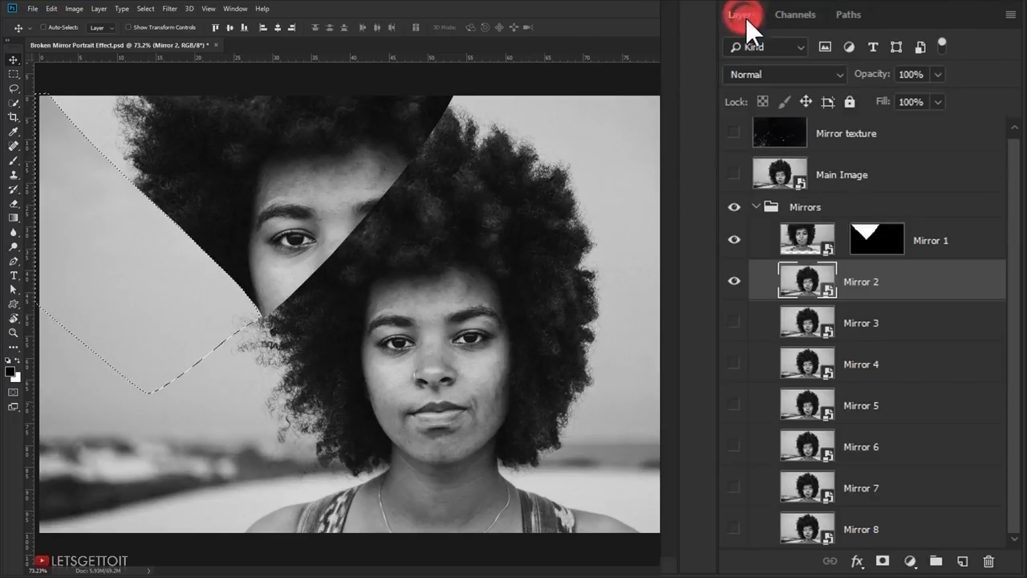
{"action": "left_click", "coordinate": [882, 561]}
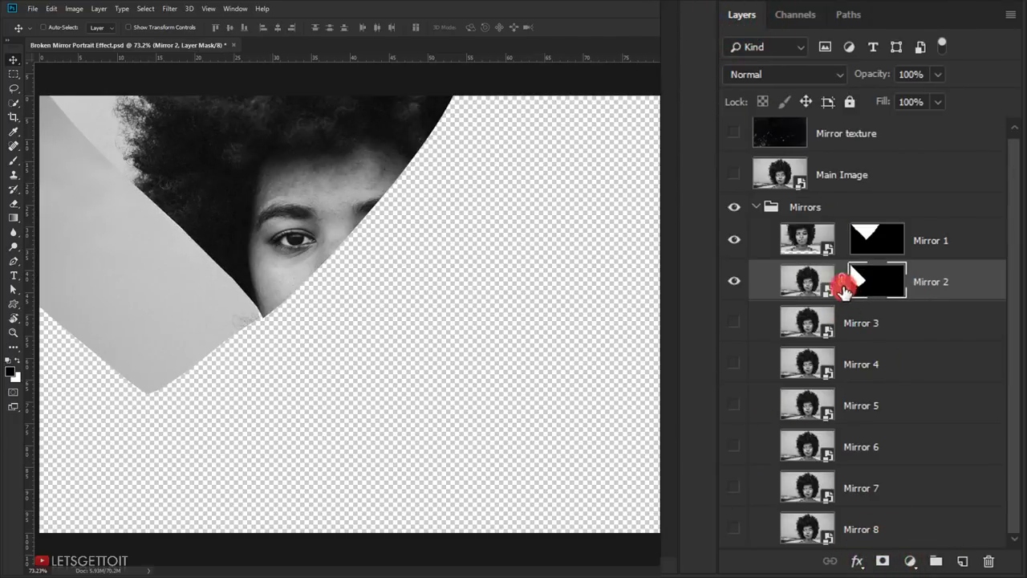
Unlink the Mirror 2 mask, scale the portrait to about 143% and move it to about X 581 px, Y 431 px within its shard
{"action": "left_click", "coordinate": [840, 280]}
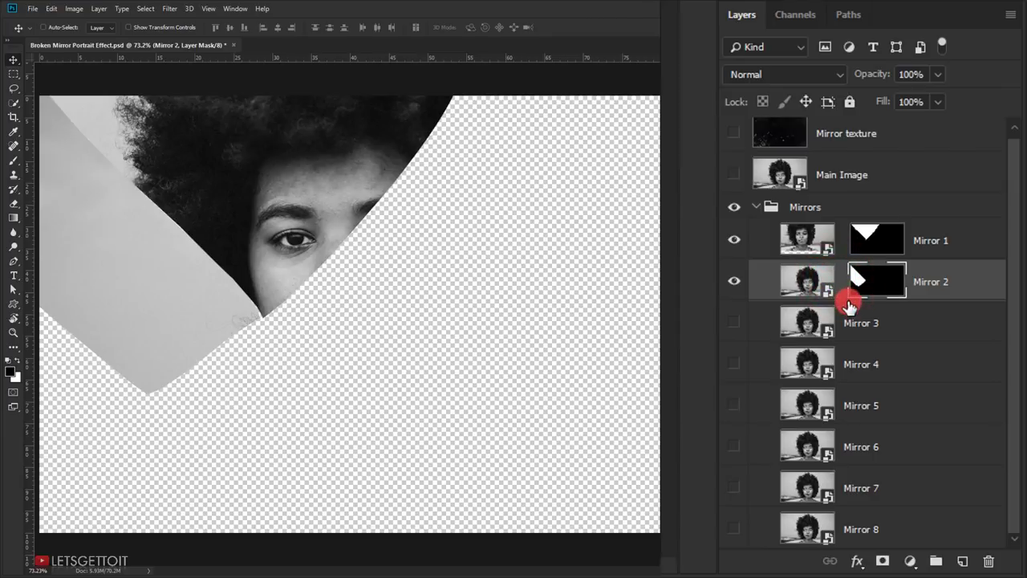
{"action": "left_click", "coordinate": [791, 294]}
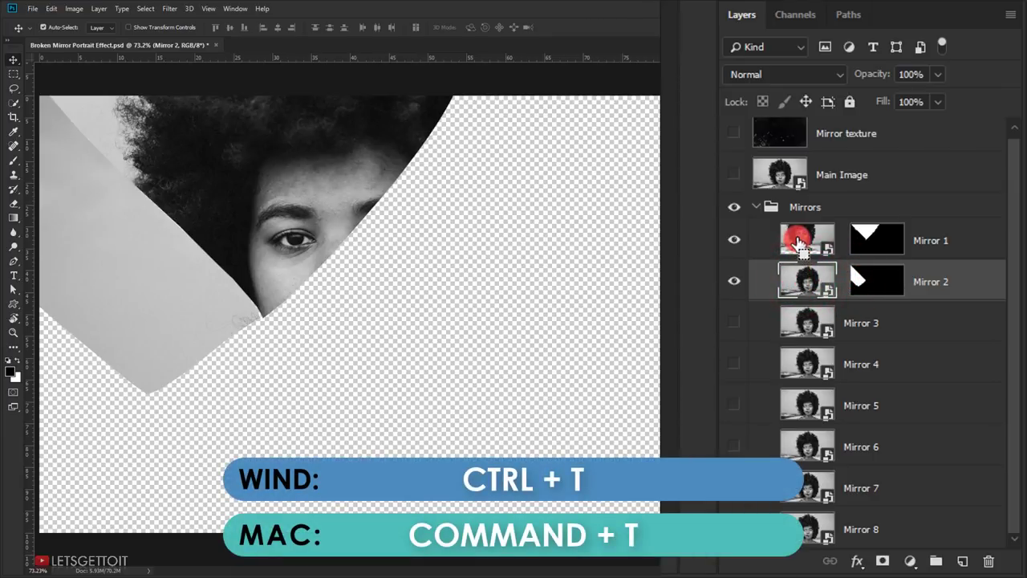
{"action": "key", "text": "ctrl+t"}
{"action": "scroll", "coordinate": [385, 417], "scroll_direction": "down", "scroll_amount": 4}
{"action": "left_click_drag", "start_coordinate": [449, 385], "coordinate": [330, 381]}
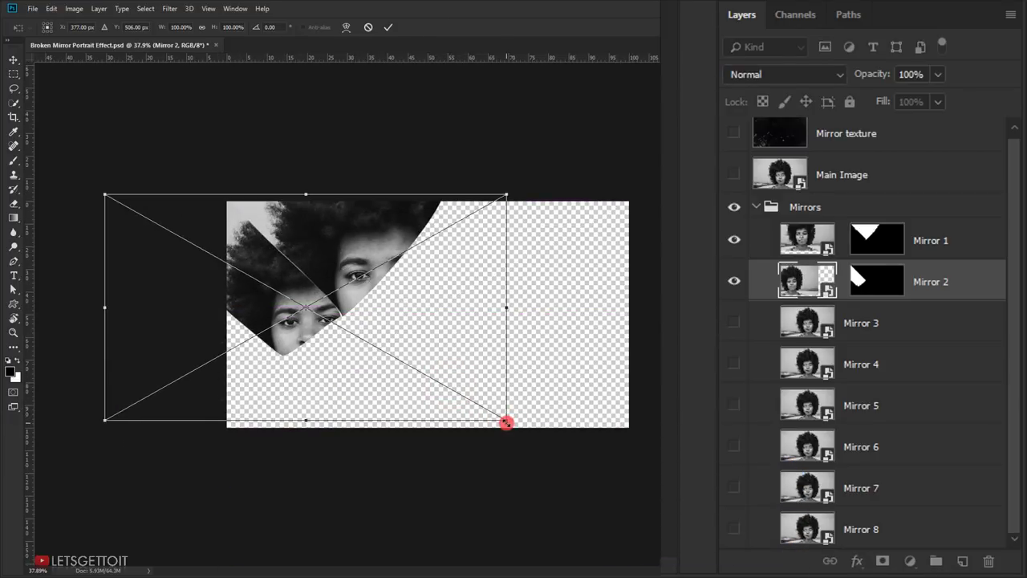
{"action": "left_click_drag", "start_coordinate": [506, 421], "coordinate": [562, 443]}
{"action": "left_click_drag", "start_coordinate": [358, 339], "coordinate": [397, 330]}
{"action": "left_click_drag", "start_coordinate": [85, 147], "coordinate": [17, 105]}
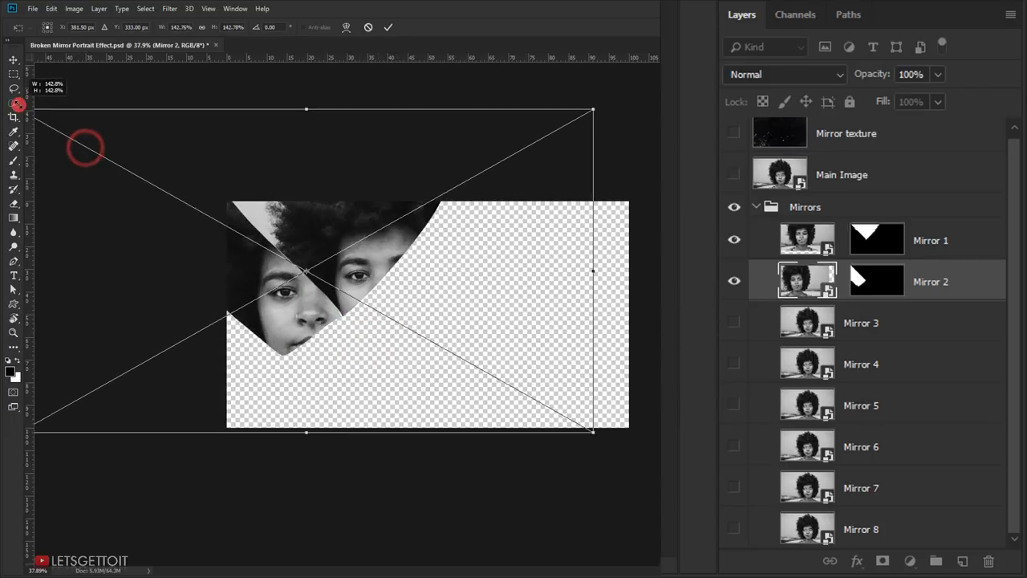
{"action": "left_click_drag", "start_coordinate": [328, 344], "coordinate": [365, 376]}
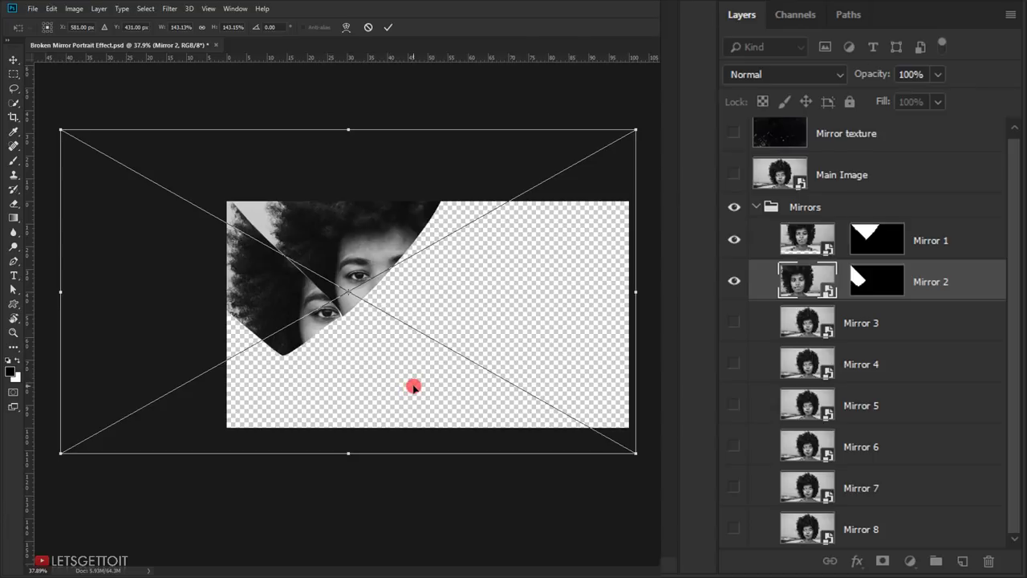
{"action": "key", "text": "Return"}
{"action": "key", "text": "ctrl+0"}
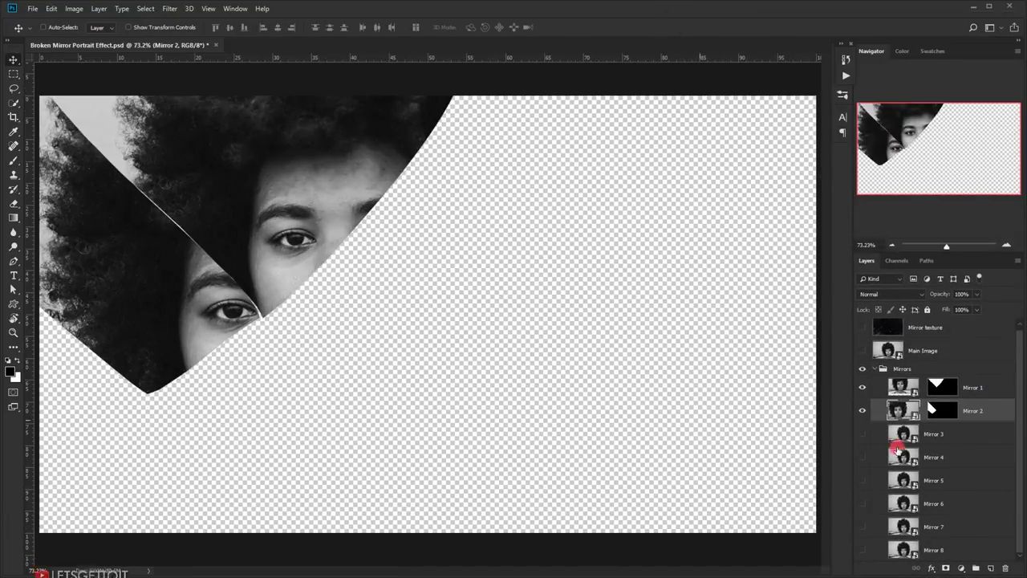
Show the Mirror 3 layer and mask it with a selection loaded from the Mirror 3 path
{"action": "left_click", "coordinate": [862, 434]}
{"action": "left_click", "coordinate": [934, 437]}
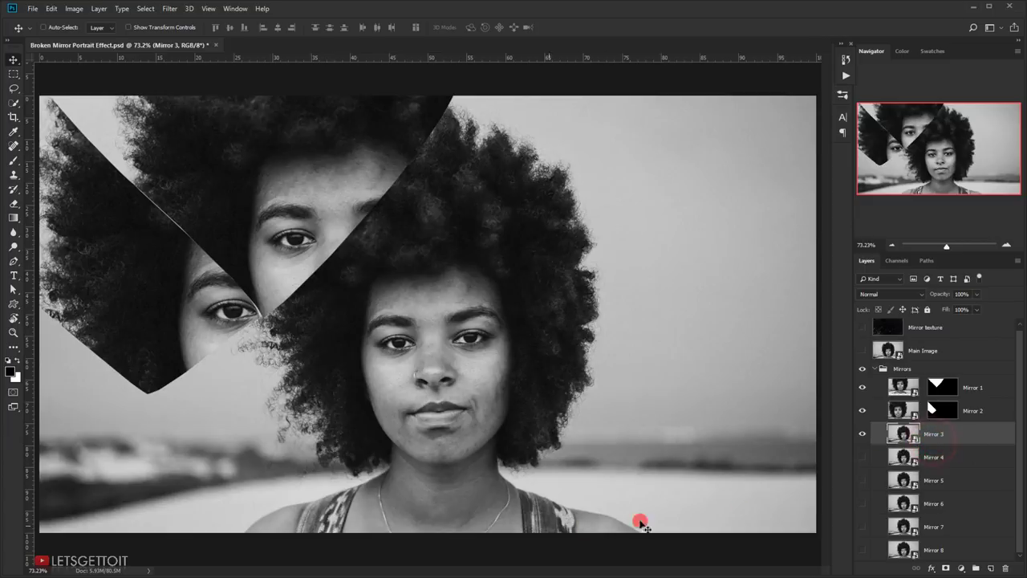
{"action": "left_click", "coordinate": [927, 261]}
{"action": "left_click", "coordinate": [869, 308], "text": "ctrl"}
{"action": "left_click", "coordinate": [866, 260]}
{"action": "left_click", "coordinate": [945, 567]}
Move the Mirror 3 portrait independently of its mask so the lower face shows in the small shard at the image's left edge
{"action": "key", "text": "ctrl+t"}
{"action": "left_click_drag", "start_coordinate": [461, 357], "coordinate": [296, 342]}
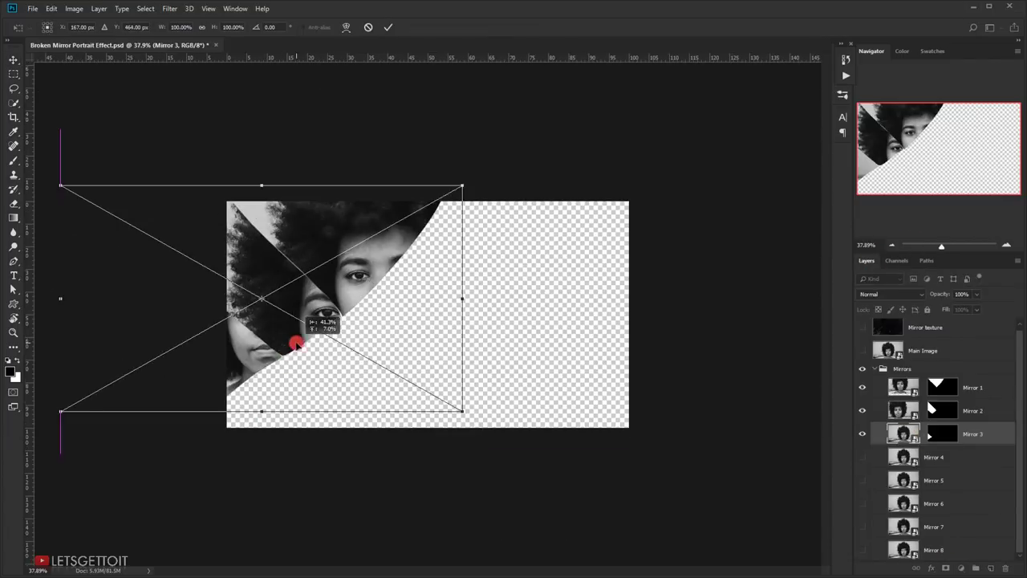
{"action": "key", "text": "Return"}
Show the Mirror 4 layer and mask it with a selection loaded from the Mirror 4 path
{"action": "left_click", "coordinate": [863, 456]}
{"action": "left_click", "coordinate": [926, 261]}
{"action": "left_click", "coordinate": [869, 325], "text": "ctrl"}
{"action": "left_click", "coordinate": [865, 261]}
{"action": "left_click", "coordinate": [945, 567]}
Move and enlarge the Mirror 4 portrait independently of its mask so the mouth and chin fill the shard
{"action": "left_click", "coordinate": [903, 457]}
{"action": "key", "text": "ctrl+t"}
{"action": "left_click_drag", "start_coordinate": [476, 396], "coordinate": [305, 337]}
{"action": "left_click_drag", "start_coordinate": [613, 455], "coordinate": [737, 523]}
{"action": "key", "text": "Return"}
Show the Mirror 5 layer and mask it with a selection loaded from the Mirror 5 path
{"action": "left_click", "coordinate": [862, 480]}
{"action": "left_click", "coordinate": [924, 260]}
{"action": "left_click", "coordinate": [945, 567]}
Move the Mirror 5 portrait down and to the left within its mask and enlarge it slightly so both eyes show in the shard
{"action": "key", "text": "ctrl+t"}
{"action": "left_click_drag", "start_coordinate": [481, 385], "coordinate": [305, 481]}
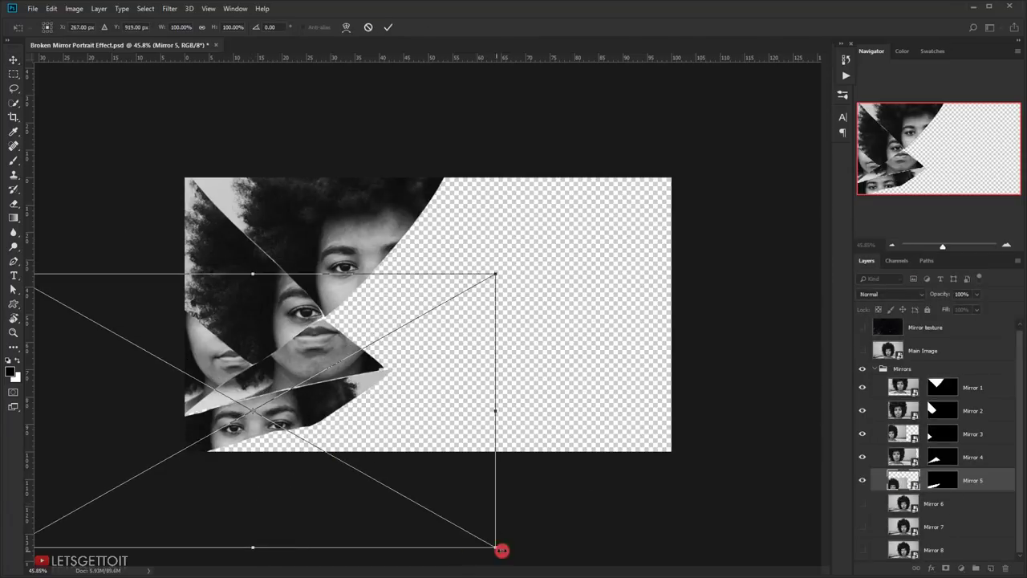
{"action": "key", "text": "Return"}
Mask the Mirror 6 layer with a selection loaded from the Mirror 6 path
{"action": "left_click", "coordinate": [924, 260]}
{"action": "left_click", "coordinate": [864, 343], "text": "ctrl"}
{"action": "left_click", "coordinate": [866, 261]}
{"action": "left_click", "coordinate": [945, 567]}
Move the Mirror 6 portrait independently of its mask and shrink it so the eyes show in the small shard at the bottom edge
{"action": "key", "text": "ctrl+t"}
{"action": "left_click_drag", "start_coordinate": [424, 421], "coordinate": [315, 503]}
{"action": "key", "text": "Return"}
{"action": "key", "text": "ctrl+t"}
{"action": "mouse_move", "coordinate": [562, 532]}
{"action": "left_mouse_down"}
{"action": "mouse_move", "coordinate": [534, 555]}
{"action": "mouse_move", "coordinate": [414, 473]}
{"action": "mouse_move", "coordinate": [369, 461]}
{"action": "left_mouse_up"}
{"action": "key", "text": "Return"}
{"action": "key", "text": "ctrl+0"}
Show the Mirror 7 layer and mask it with a selection loaded from the Mirror 7 path
{"action": "left_click", "coordinate": [863, 527]}
{"action": "left_click", "coordinate": [933, 527]}
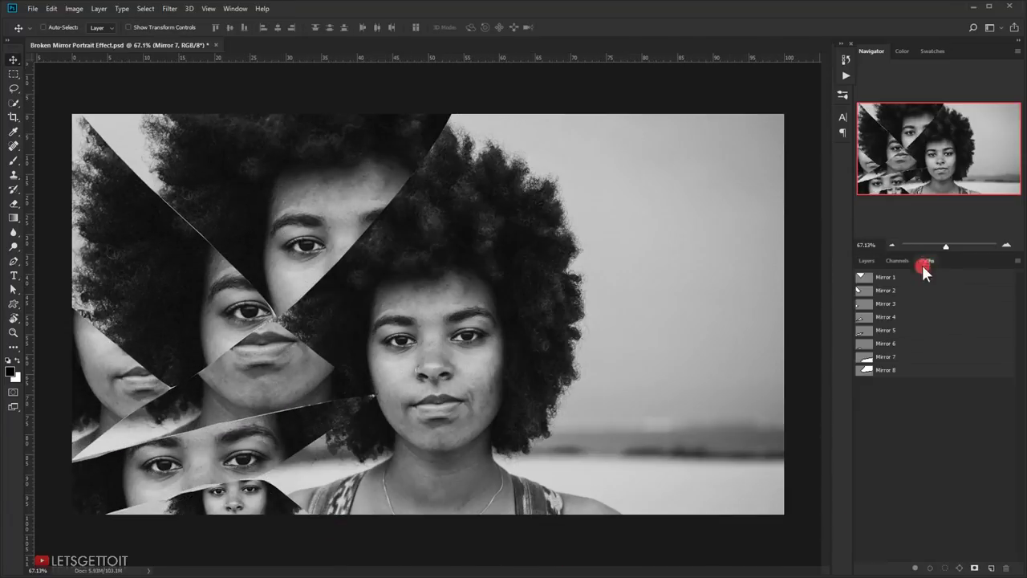
{"action": "left_click", "coordinate": [945, 567]}
Enlarge the Mirror 7 portrait to about 140% and reposition it inside its mask so the lower face fills the shard
{"action": "scroll", "coordinate": [455, 513], "scroll_direction": "down", "scroll_amount": 3}
{"action": "left_click", "coordinate": [903, 527]}
{"action": "key", "text": "ctrl+t"}
{"action": "left_click_drag", "start_coordinate": [610, 417], "coordinate": [664, 446]}
{"action": "left_click_drag", "start_coordinate": [563, 413], "coordinate": [633, 397]}
{"action": "left_click_drag", "start_coordinate": [733, 430], "coordinate": [754, 442]}
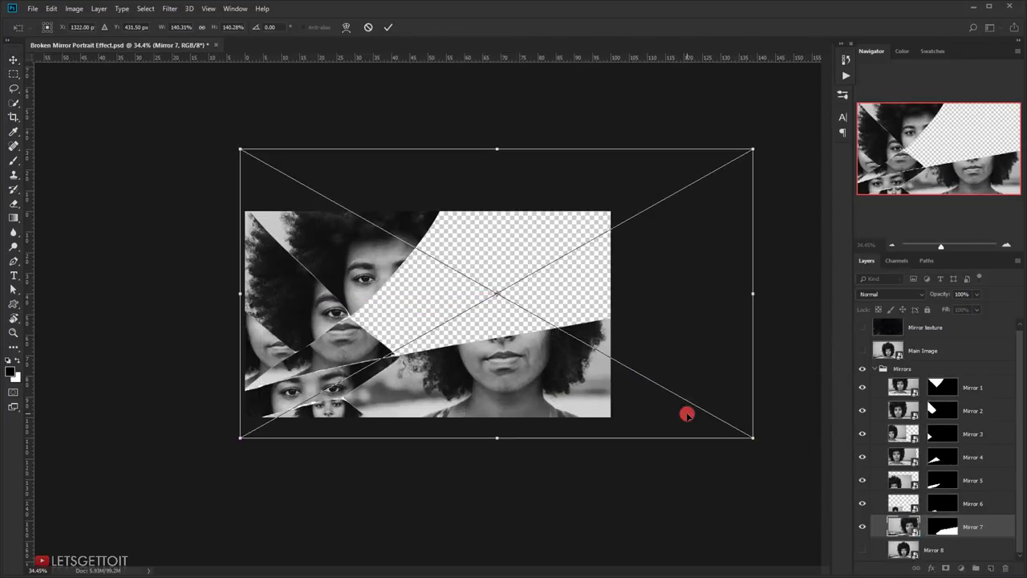
{"action": "left_click_drag", "start_coordinate": [687, 412], "coordinate": [687, 421]}
{"action": "key", "text": "Return"}
Show the Mirror 8 layer and mask it with a selection loaded from the Mirror 8 path
{"action": "left_click", "coordinate": [862, 549]}
{"action": "left_click", "coordinate": [932, 549]}
{"action": "left_click", "coordinate": [926, 261]}
{"action": "left_click", "coordinate": [864, 369], "text": "ctrl"}
{"action": "left_click", "coordinate": [865, 261]}
{"action": "left_click", "coordinate": [945, 567]}
Enlarge the Mirror 8 portrait and move it so its eyes sit above the lower face in the Mirror 7 shard
{"action": "key", "text": "ctrl+t"}
{"action": "left_click_drag", "start_coordinate": [442, 356], "coordinate": [500, 334]}
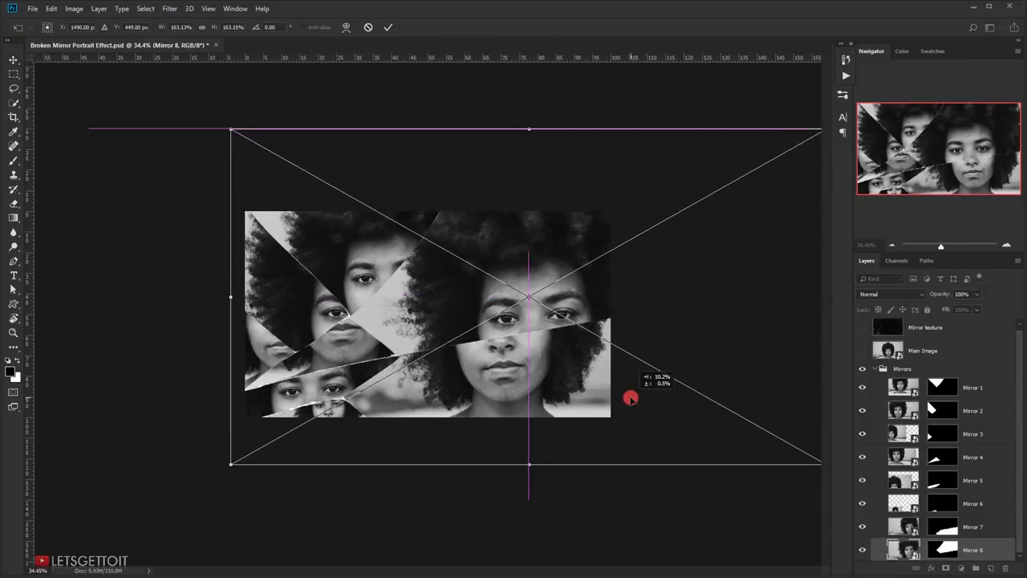
{"action": "left_click_drag", "start_coordinate": [618, 403], "coordinate": [693, 420]}
{"action": "key", "text": "Return"}
{"action": "key", "text": "ctrl+0"}
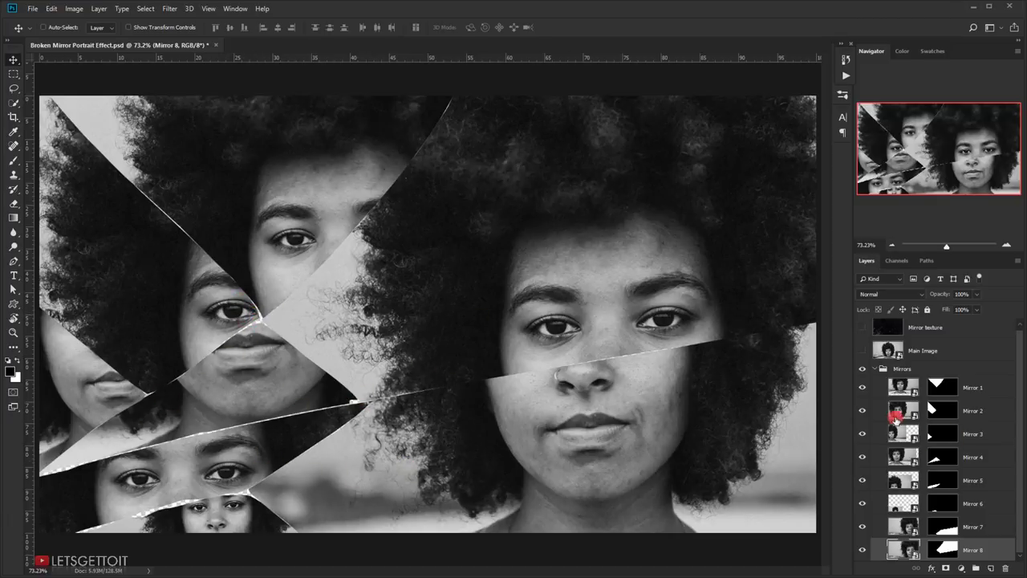
Collapse the Mirrors group and add a white Solid Color fill layer beneath it
{"action": "left_click", "coordinate": [874, 368]}
{"action": "left_click", "coordinate": [892, 372]}
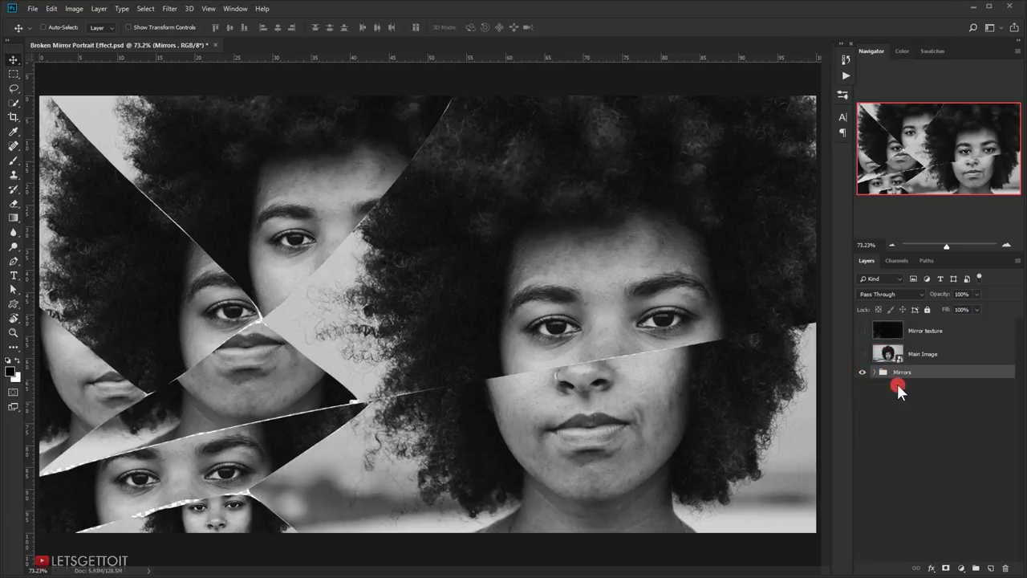
{"action": "left_click", "coordinate": [963, 569]}
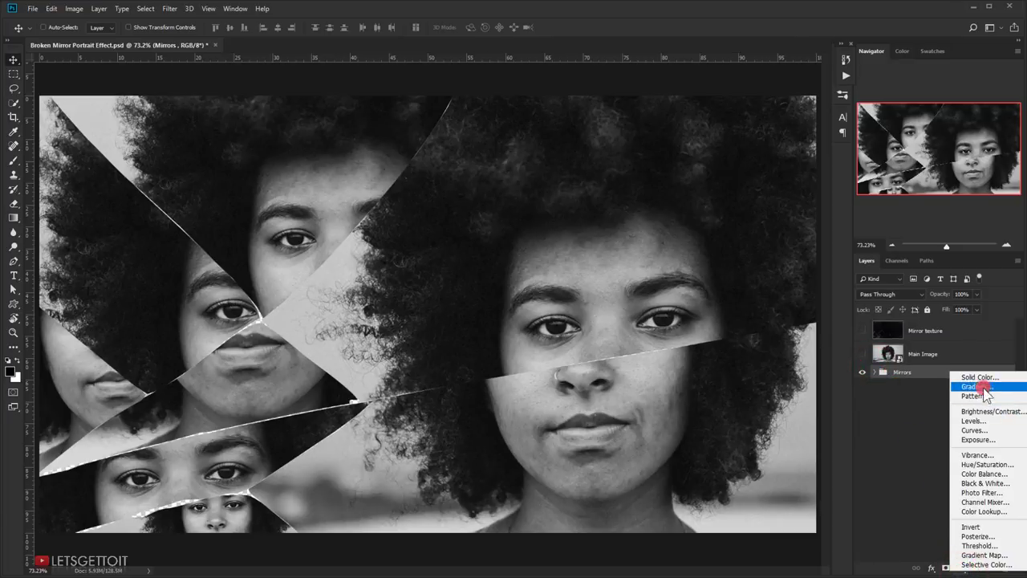
{"action": "left_click", "coordinate": [965, 373]}
{"action": "left_click_drag", "start_coordinate": [702, 268], "coordinate": [682, 257]}
{"action": "left_click", "coordinate": [922, 252]}
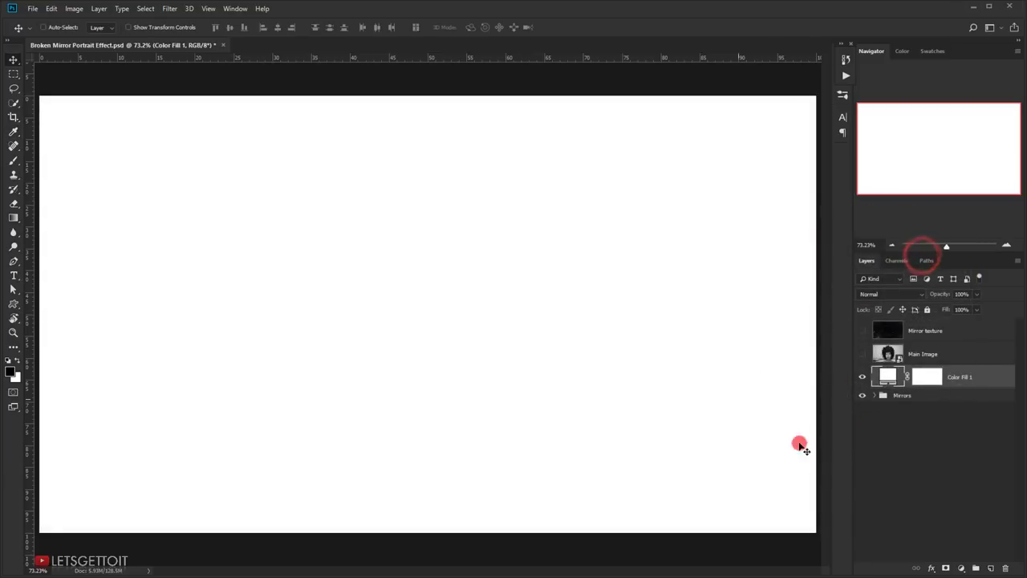
{"action": "left_click_drag", "start_coordinate": [956, 384], "coordinate": [937, 402]}
{"action": "left_click", "coordinate": [905, 373]}
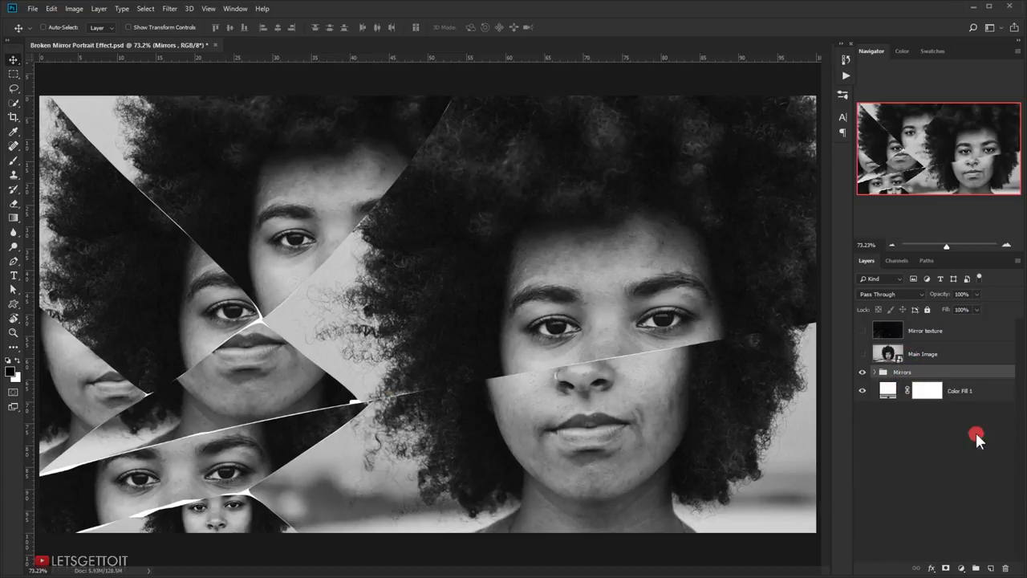
Show the Mirror texture layer, place it directly above the Mirrors group and set its blend mode to Screen
{"action": "left_click", "coordinate": [925, 332]}
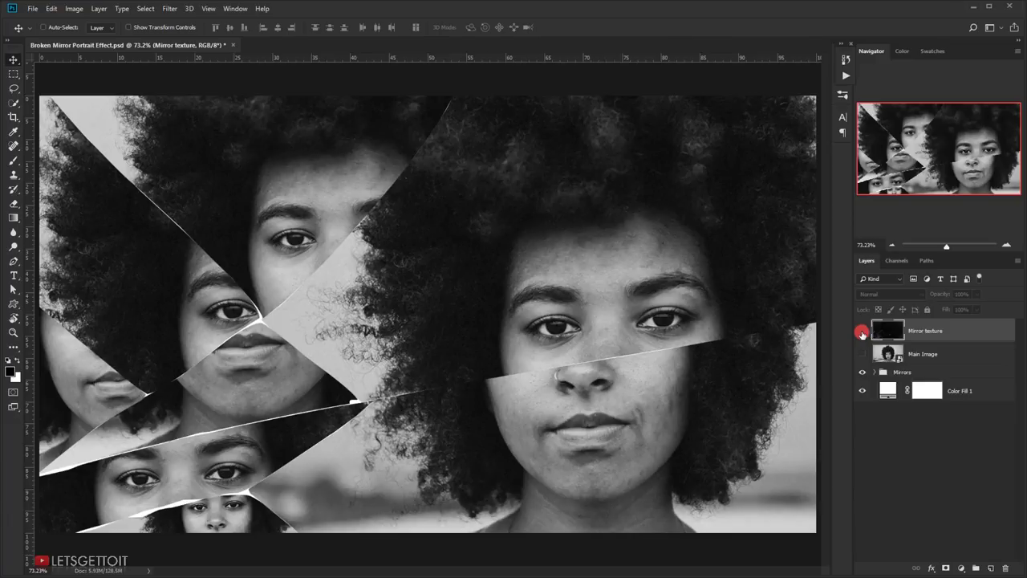
{"action": "left_click", "coordinate": [862, 331]}
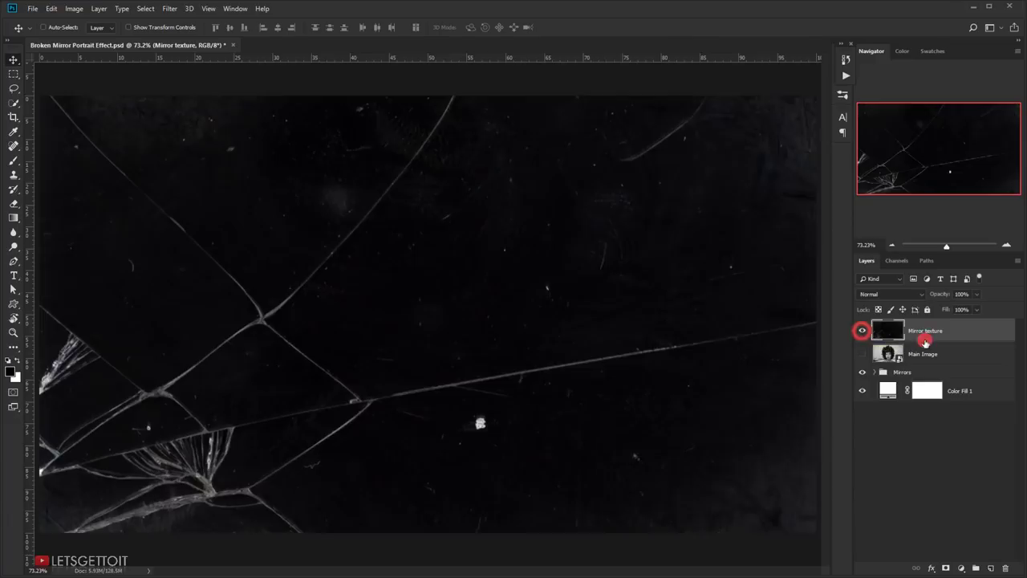
{"action": "mouse_move", "coordinate": [916, 333]}
{"action": "left_mouse_down"}
{"action": "mouse_move", "coordinate": [907, 356]}
{"action": "mouse_move", "coordinate": [907, 343]}
{"action": "left_mouse_up"}
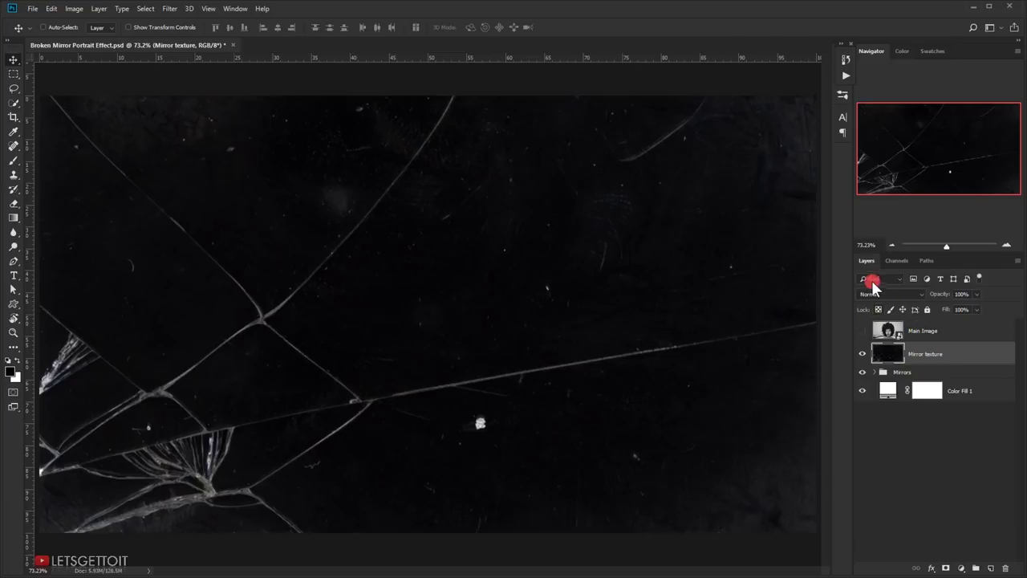
{"action": "left_click", "coordinate": [898, 294]}
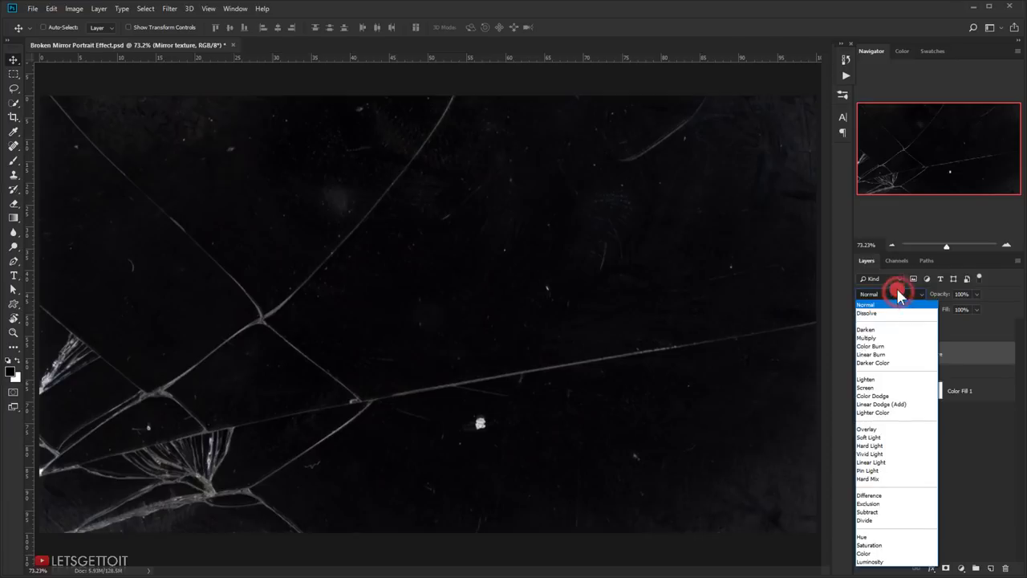
{"action": "left_click", "coordinate": [866, 387]}
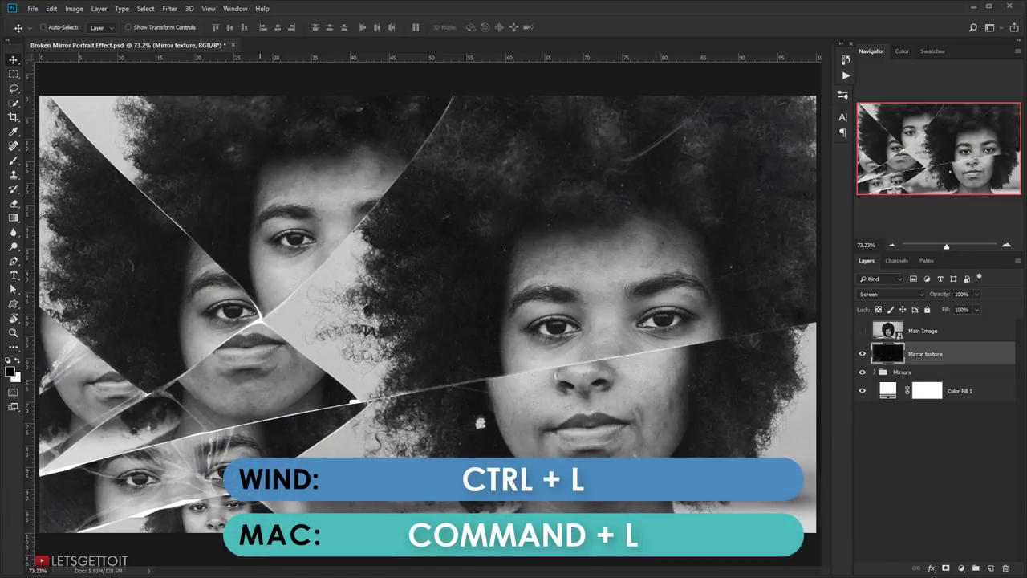
Apply Levels to the Mirror texture layer with input black point 21 and midtone 1.35
{"action": "key", "text": "ctrl+l"}
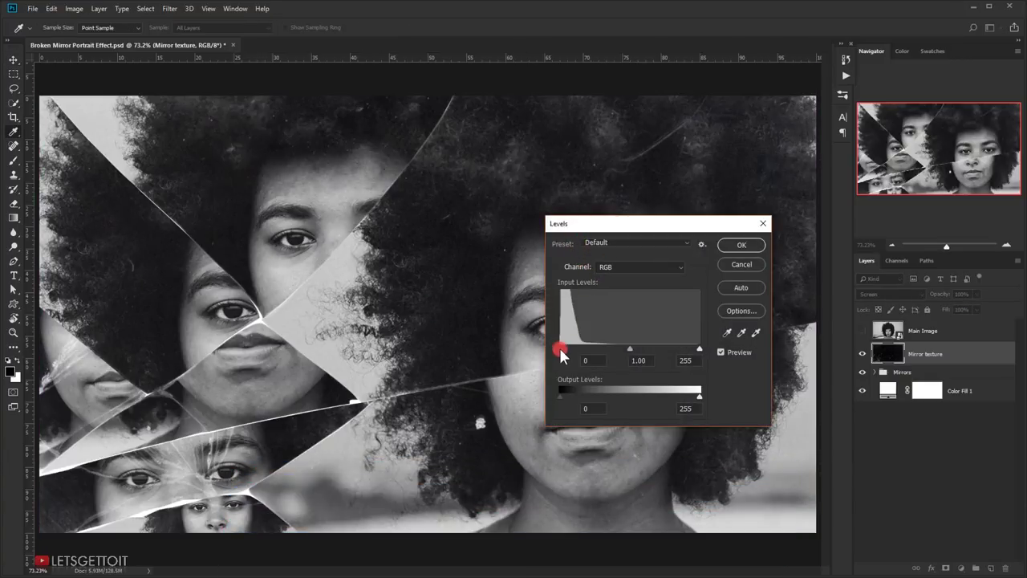
{"action": "left_click_drag", "start_coordinate": [563, 351], "coordinate": [622, 351]}
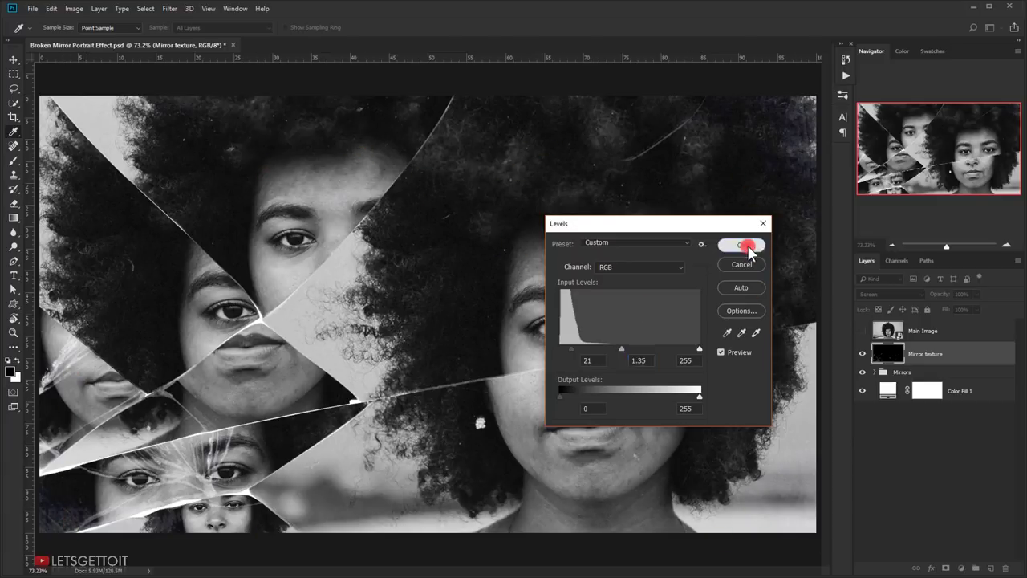
{"action": "left_click", "coordinate": [741, 244]}
{"action": "key", "text": "v"}
Duplicate the Mirror texture layer and set the copy's blend mode to Color Dodge
{"action": "left_click", "coordinate": [908, 363]}
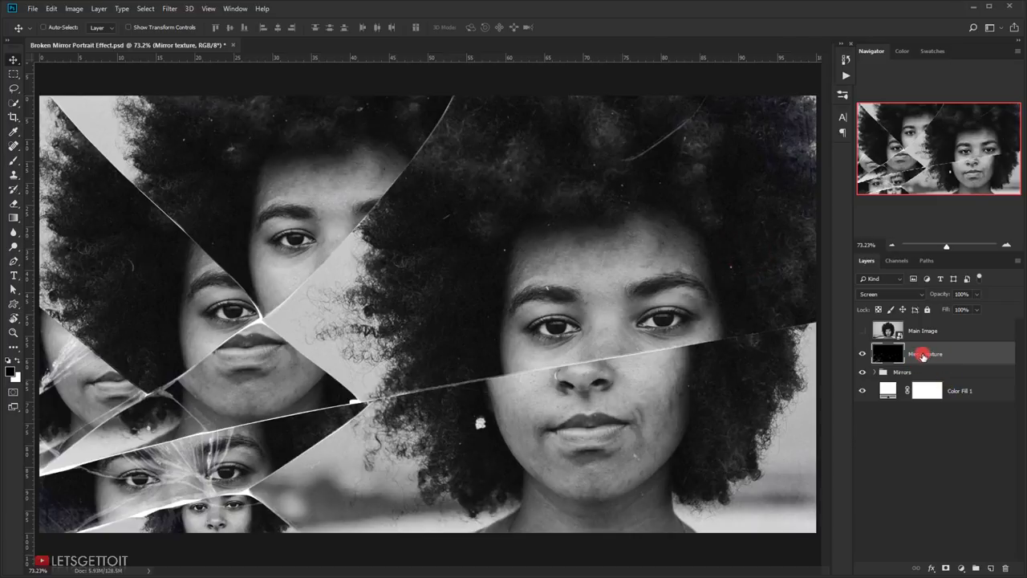
{"action": "key", "text": "ctrl+j"}
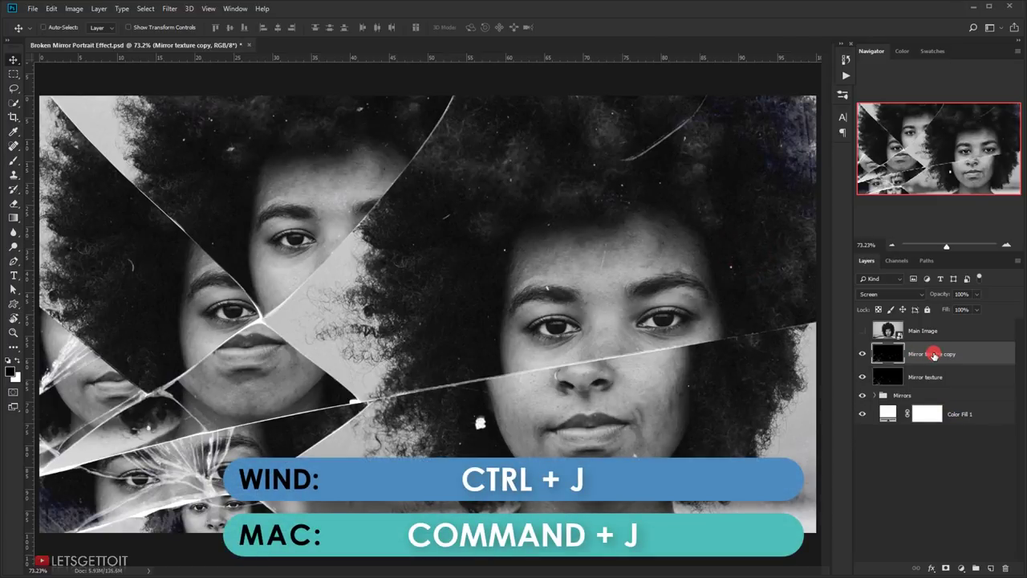
{"action": "left_click", "coordinate": [881, 295]}
{"action": "left_click", "coordinate": [881, 395]}
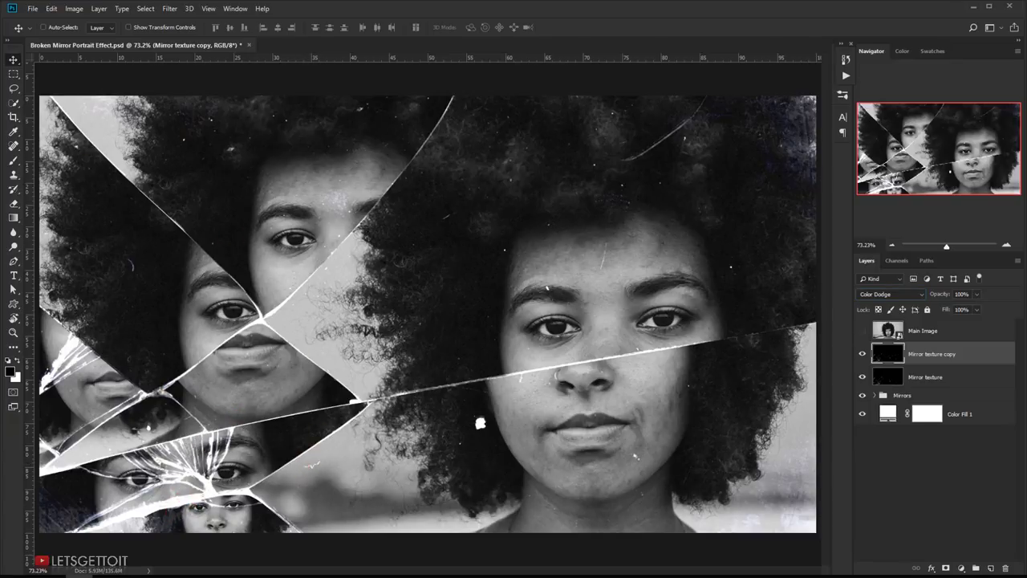
Switch to File Explorer and place the scratched texture 89550025.JPG into the Photoshop document
{"action": "left_click", "coordinate": [52, 575]}
{"action": "left_click", "coordinate": [348, 165]}
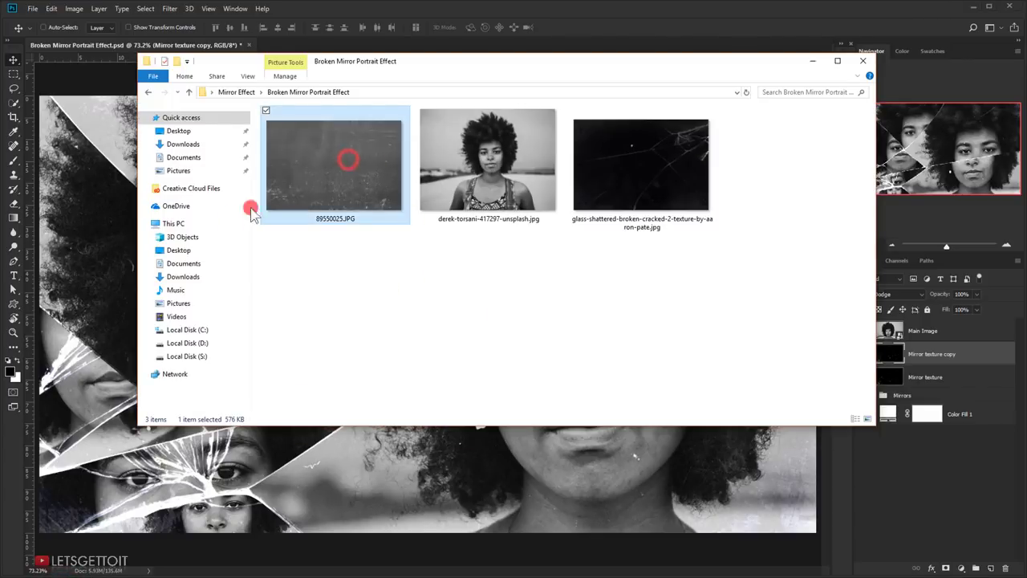
{"action": "left_click_drag", "start_coordinate": [328, 167], "coordinate": [149, 250]}
Stretch the placed scratch texture to 120% width and the full canvas height so it covers the whole image
{"action": "scroll", "coordinate": [500, 455], "scroll_direction": "down", "scroll_amount": 3}
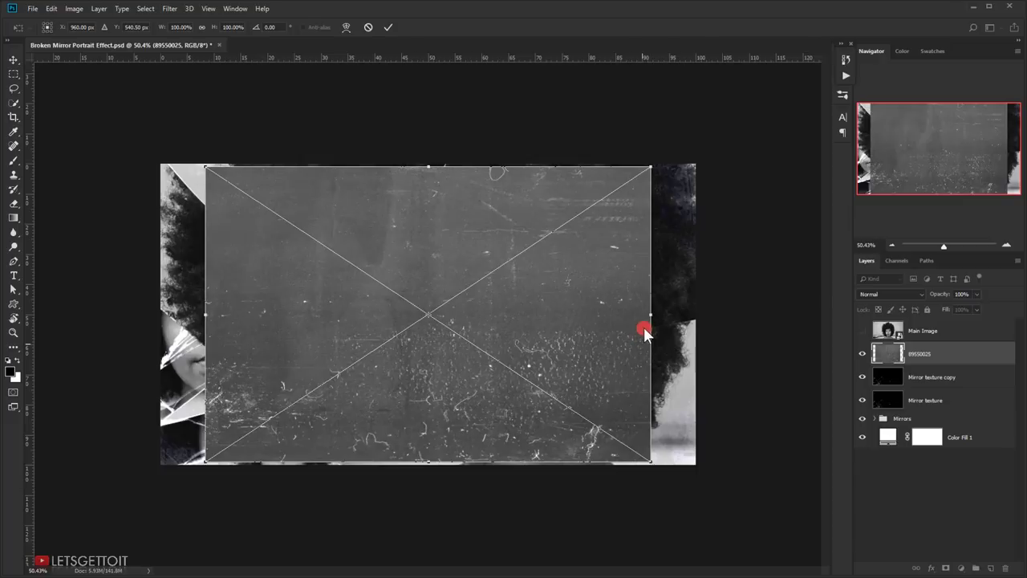
{"action": "left_click_drag", "start_coordinate": [650, 314], "coordinate": [695, 312]}
{"action": "left_click_drag", "start_coordinate": [209, 316], "coordinate": [164, 316]}
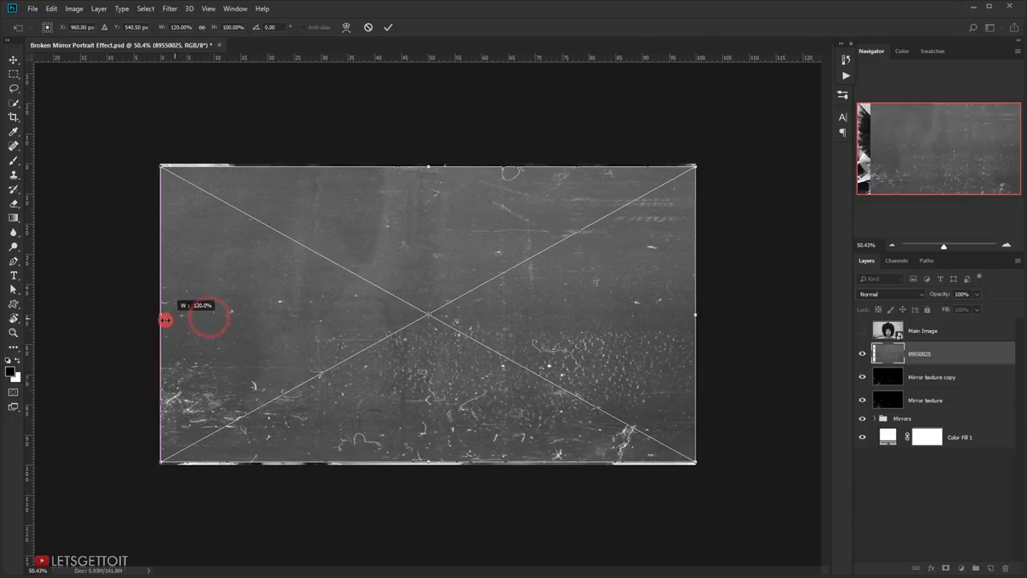
{"action": "left_click_drag", "start_coordinate": [433, 164], "coordinate": [428, 164]}
{"action": "left_click_drag", "start_coordinate": [427, 463], "coordinate": [426, 465]}
{"action": "key", "text": "Return"}
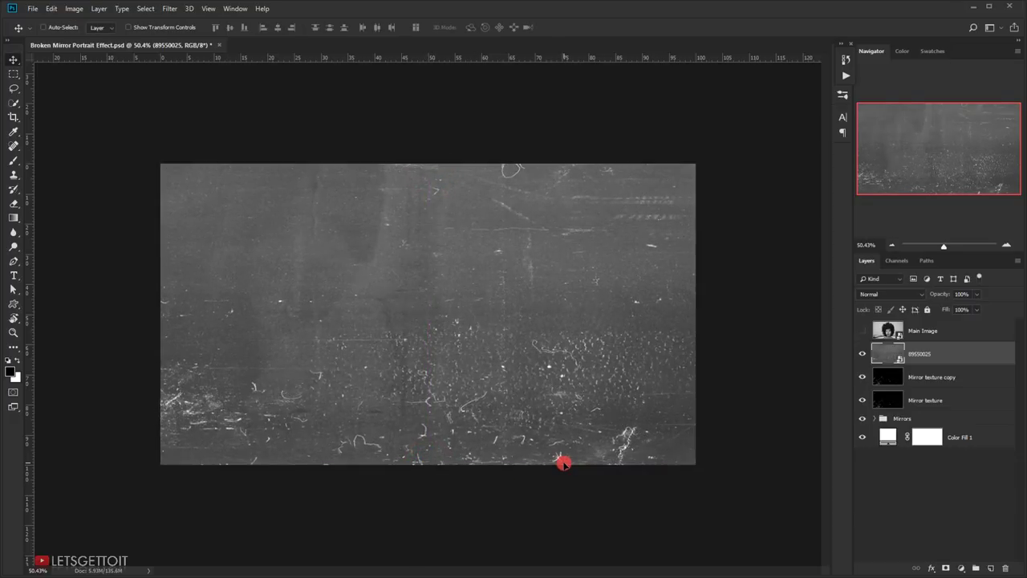
Rasterize the 89550025 layer and rename it Texture
{"action": "scroll", "coordinate": [566, 453], "scroll_direction": "up", "scroll_amount": 3}
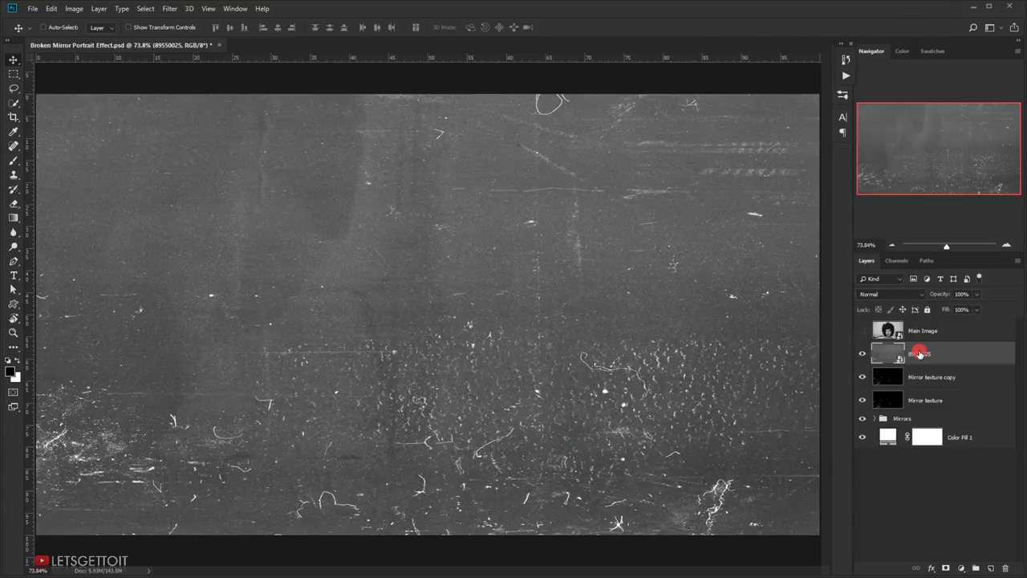
{"action": "right_click", "coordinate": [921, 353]}
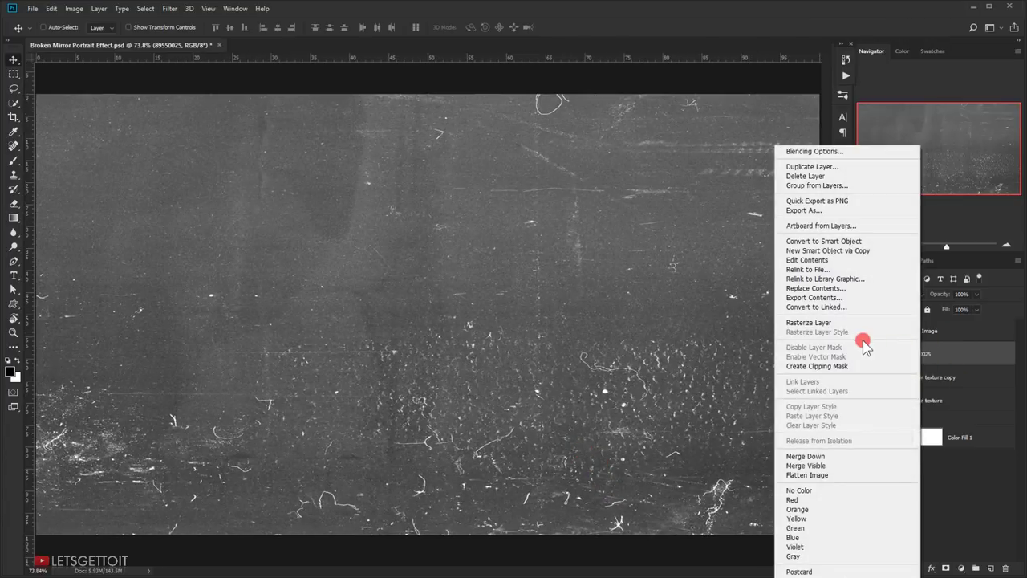
{"action": "left_click", "coordinate": [827, 324]}
{"action": "double_click", "coordinate": [920, 354]}
{"action": "type", "text": "Texture"}
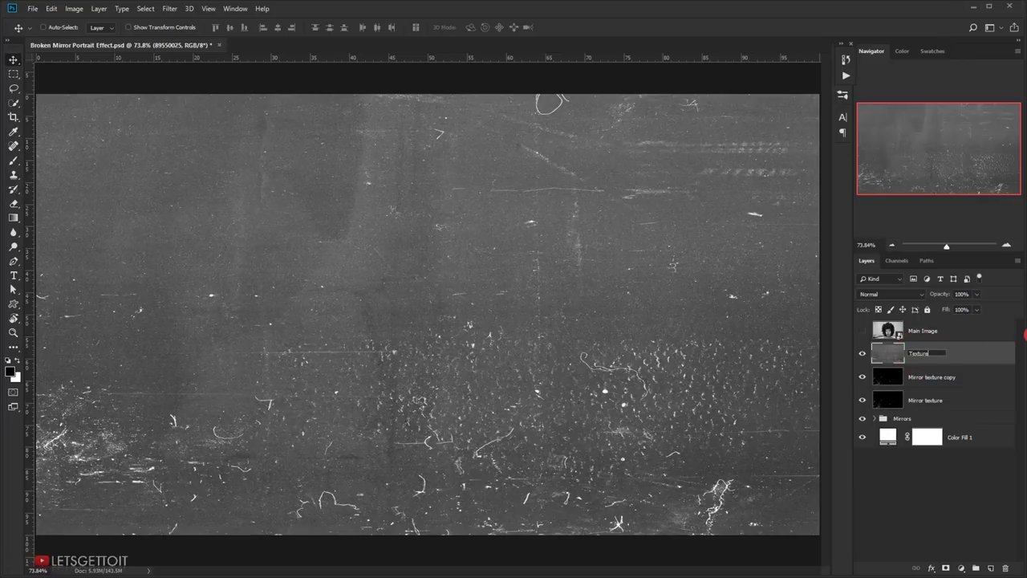
{"action": "key", "text": "Return"}
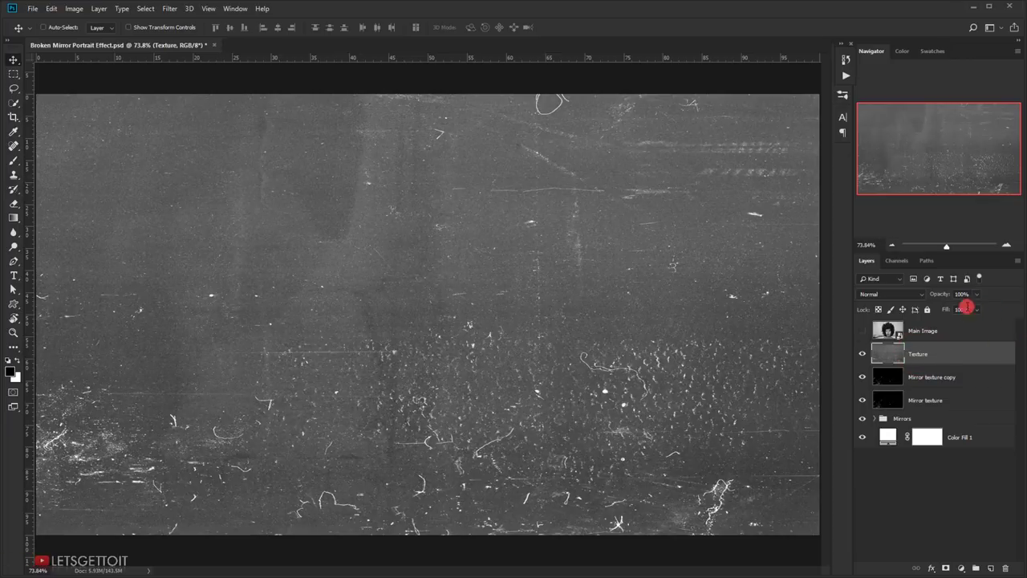
Set the Texture layer's blend mode to Screen
{"action": "left_click", "coordinate": [906, 294]}
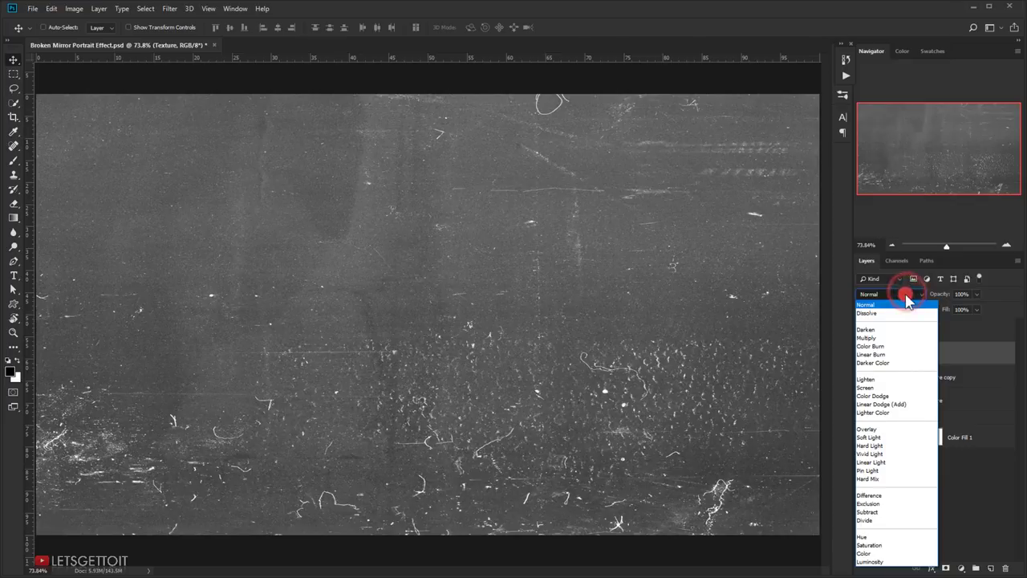
{"action": "left_click", "coordinate": [879, 389]}
{"action": "left_click", "coordinate": [883, 363]}
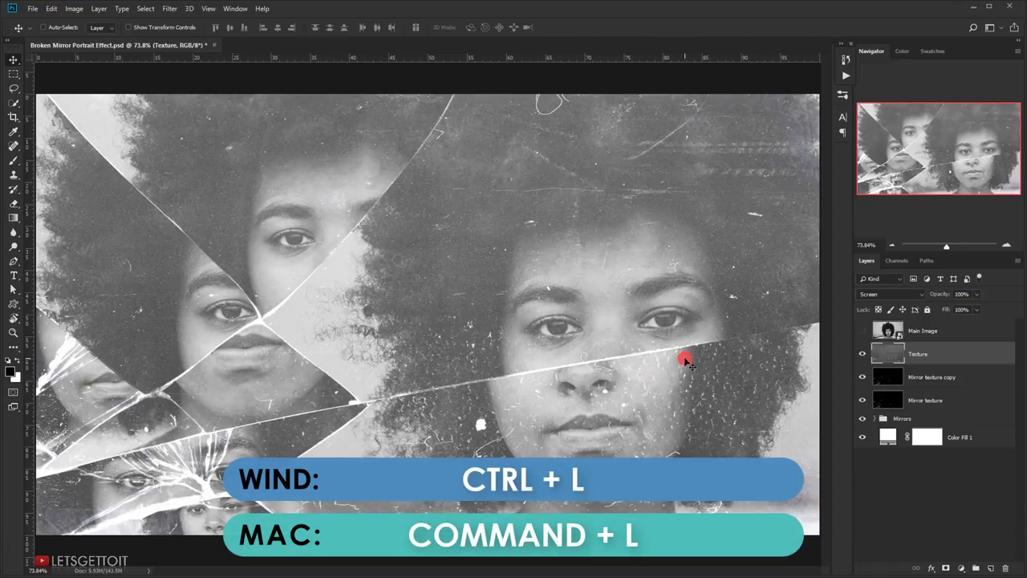
Apply Levels to the Texture layer with input black point 76 and midtone 0.49
{"action": "key", "text": "ctrl+l"}
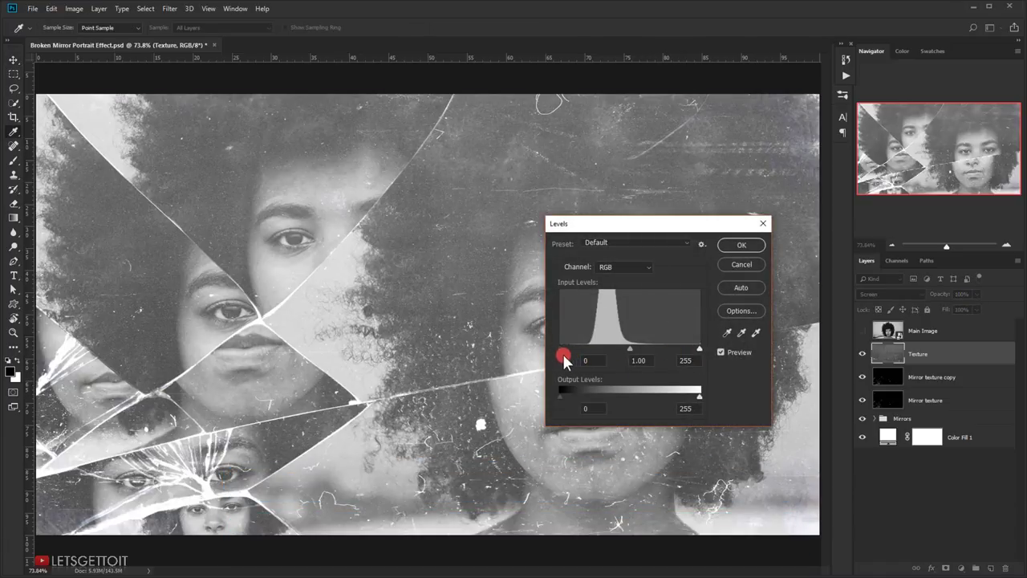
{"action": "left_click_drag", "start_coordinate": [559, 350], "coordinate": [667, 342]}
{"action": "left_click", "coordinate": [435, 472]}
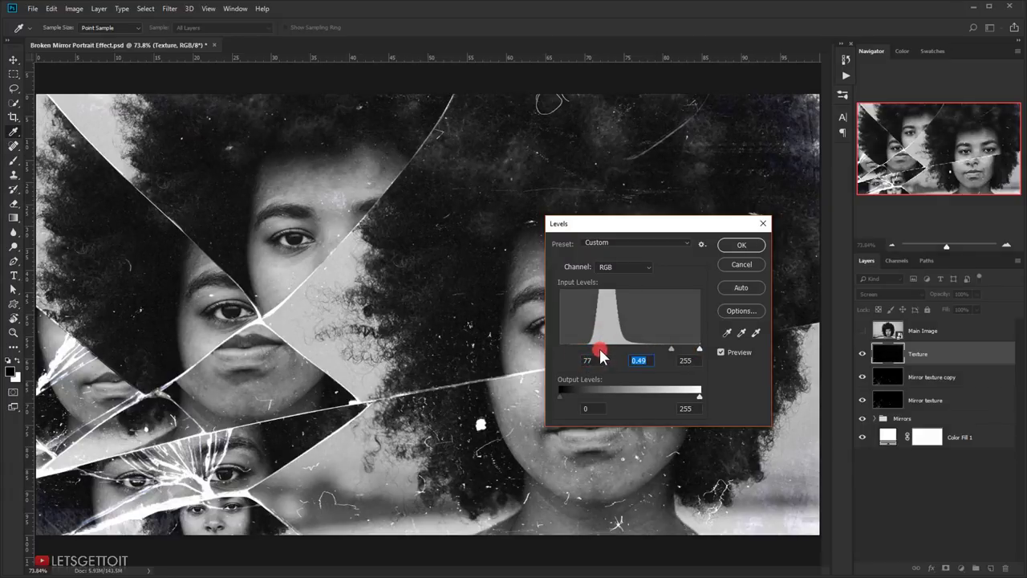
{"action": "left_click_drag", "start_coordinate": [600, 354], "coordinate": [605, 353]}
{"action": "left_click", "coordinate": [742, 251]}
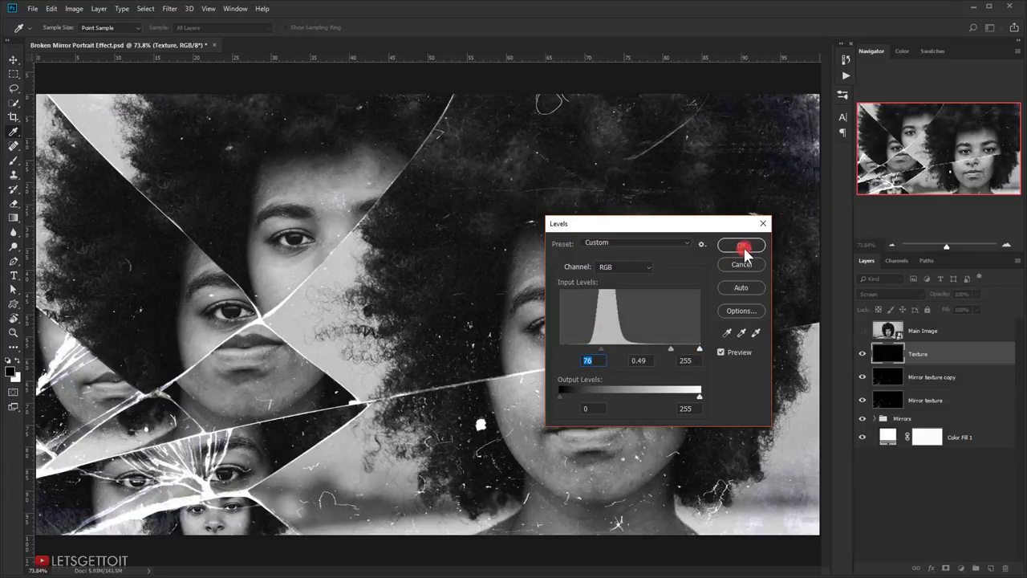
{"action": "key", "text": "v"}
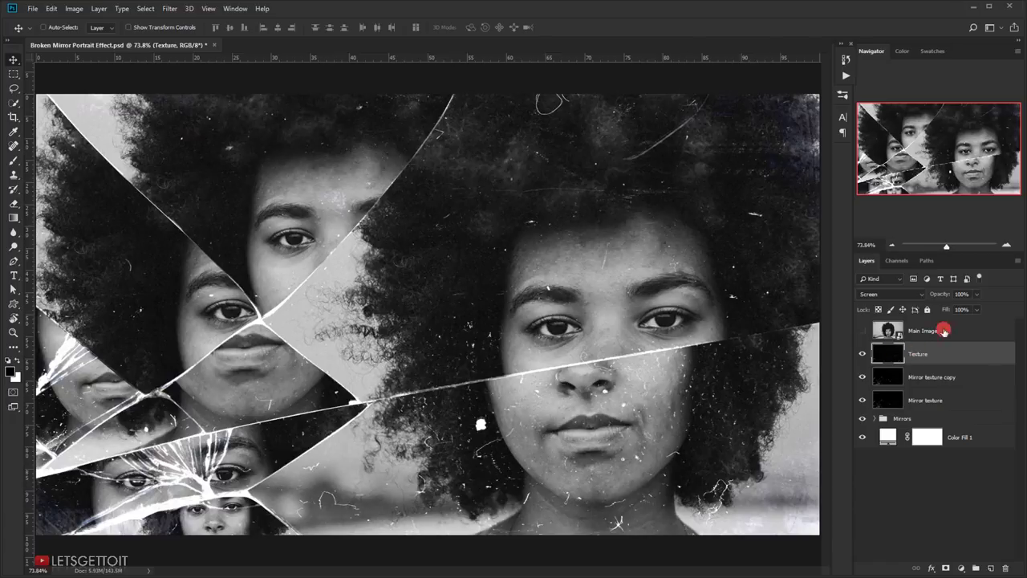
Lower the Texture layer's opacity to 25%
{"action": "left_click_drag", "start_coordinate": [937, 295], "coordinate": [897, 297]}
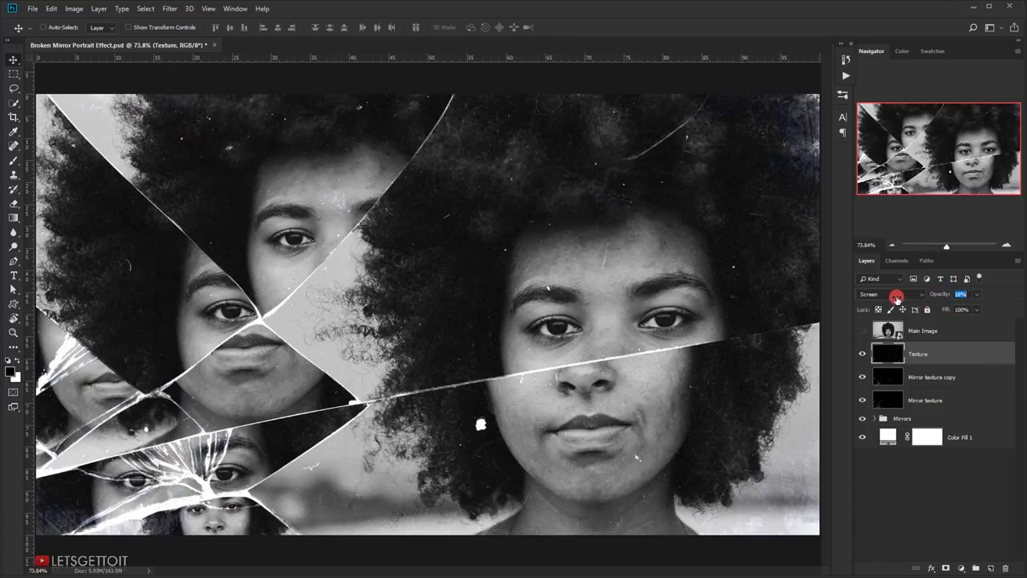
{"action": "left_click_drag", "start_coordinate": [900, 296], "coordinate": [905, 311]}
{"action": "left_click", "coordinate": [861, 356]}
Expand the Mirrors group to list its individual mirror layers
{"action": "scroll", "coordinate": [382, 375], "scroll_direction": "down", "scroll_amount": 1}
{"action": "scroll", "coordinate": [388, 377], "scroll_direction": "up", "scroll_amount": 2}
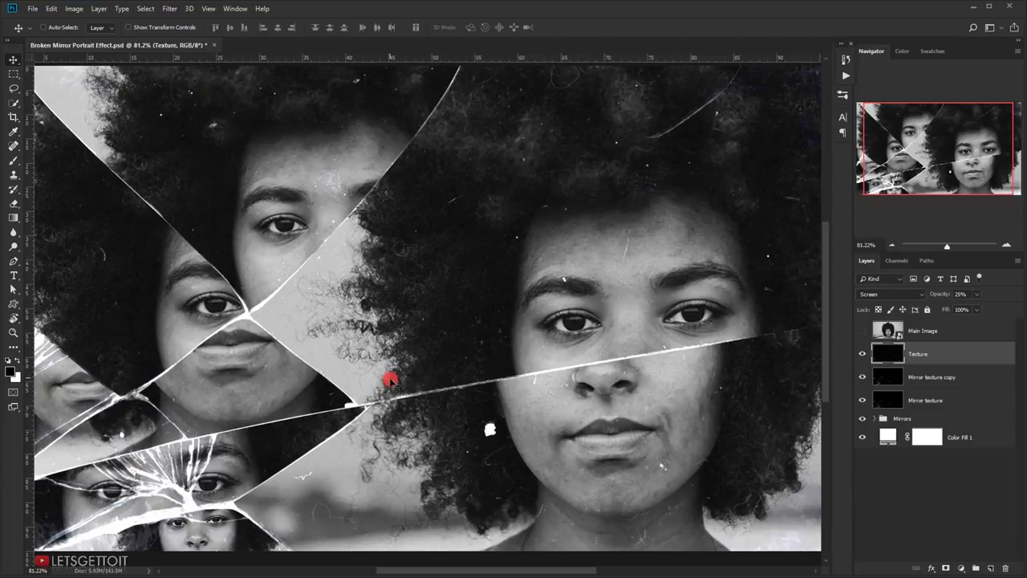
{"action": "left_click", "coordinate": [875, 418]}
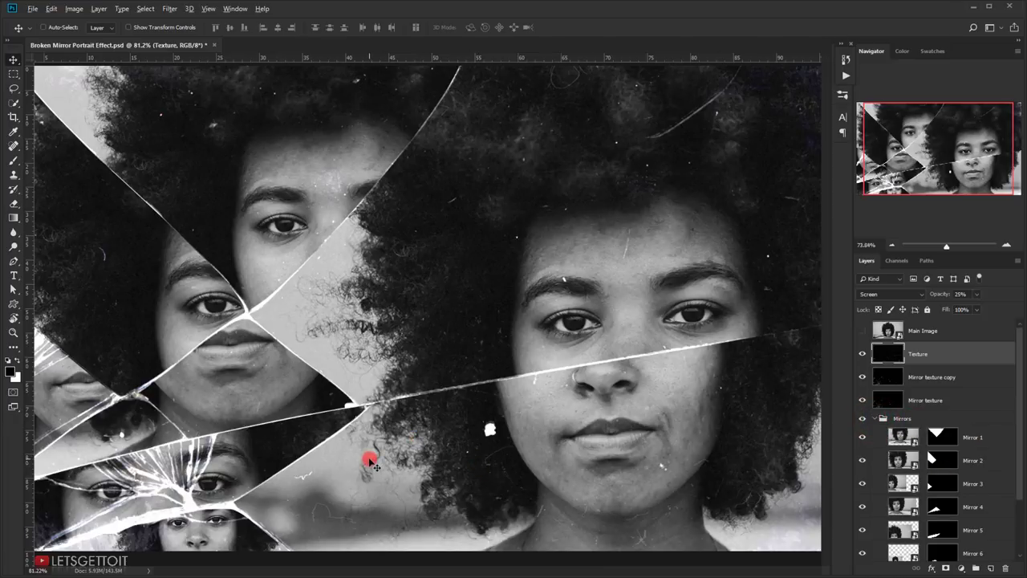
Apply a light Gaussian Blur smart filter to the Mirror 1 layer and collapse its filter list
{"action": "scroll", "coordinate": [367, 458], "scroll_direction": "down", "scroll_amount": 3}
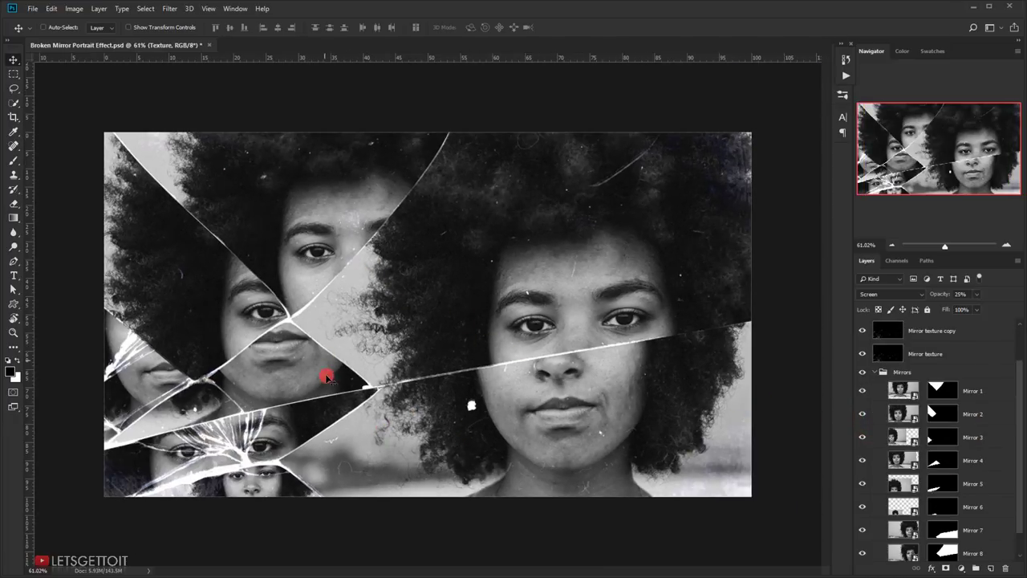
{"action": "left_click", "coordinate": [994, 392]}
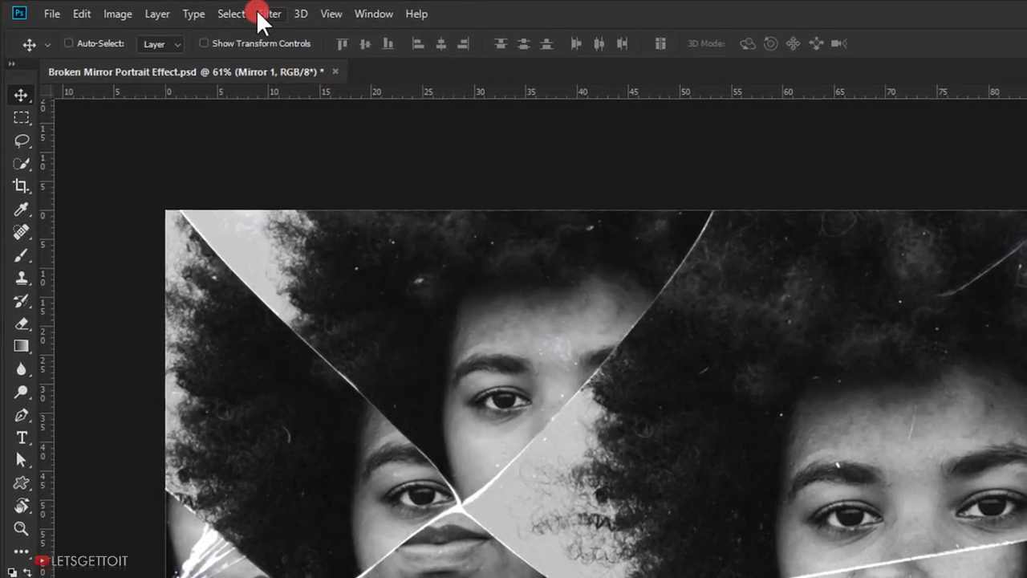
{"action": "left_click", "coordinate": [170, 8]}
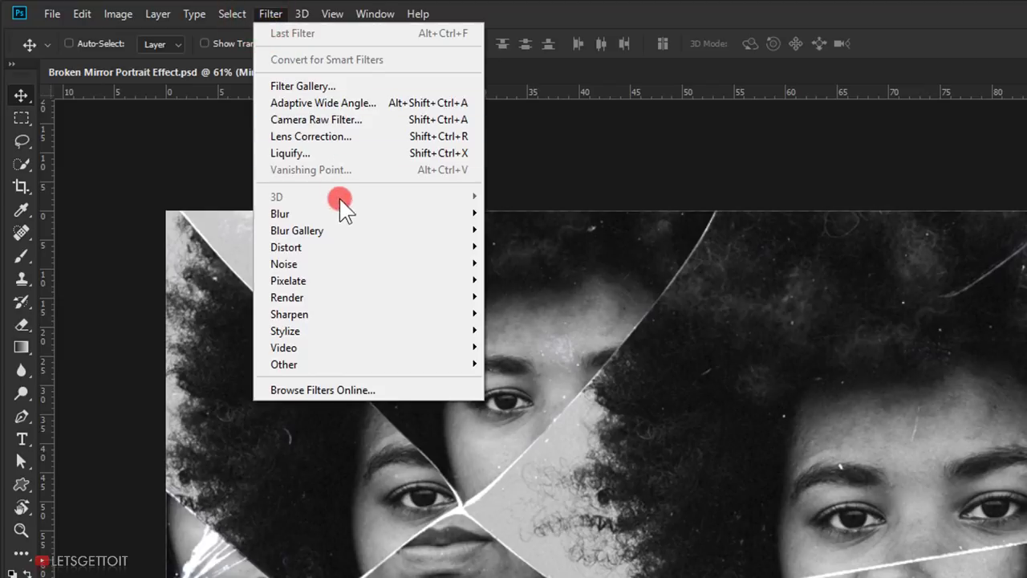
{"action": "mouse_move", "coordinate": [344, 216]}
{"action": "left_click", "coordinate": [225, 277]}
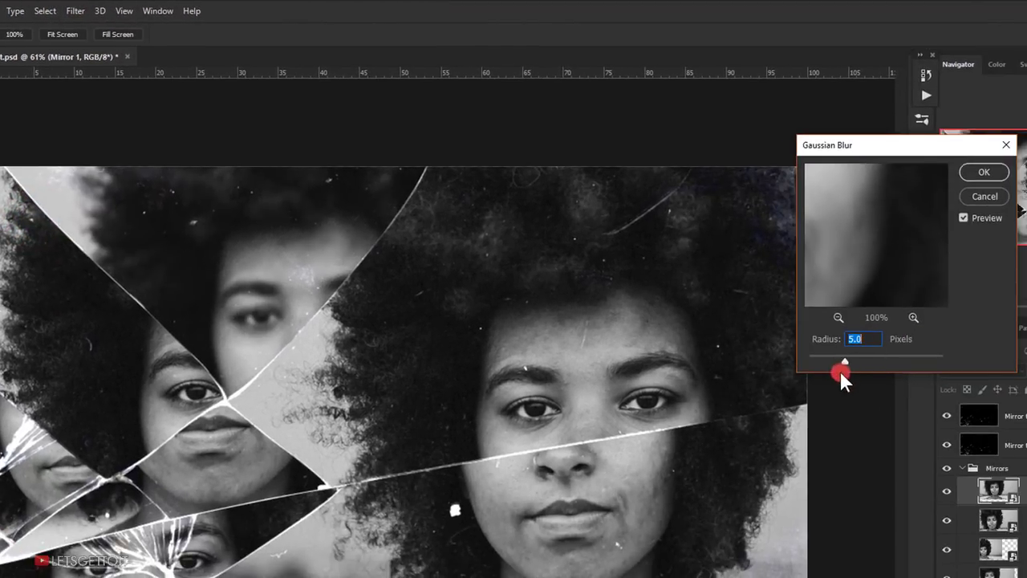
{"action": "left_click_drag", "start_coordinate": [844, 361], "coordinate": [817, 362]}
{"action": "left_click", "coordinate": [983, 172]}
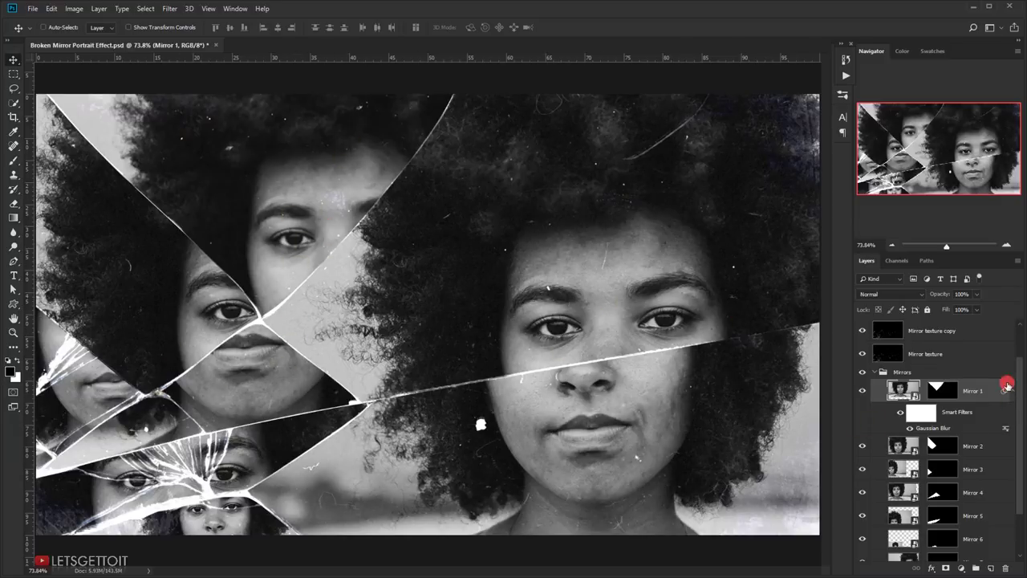
{"action": "left_click", "coordinate": [1011, 389]}
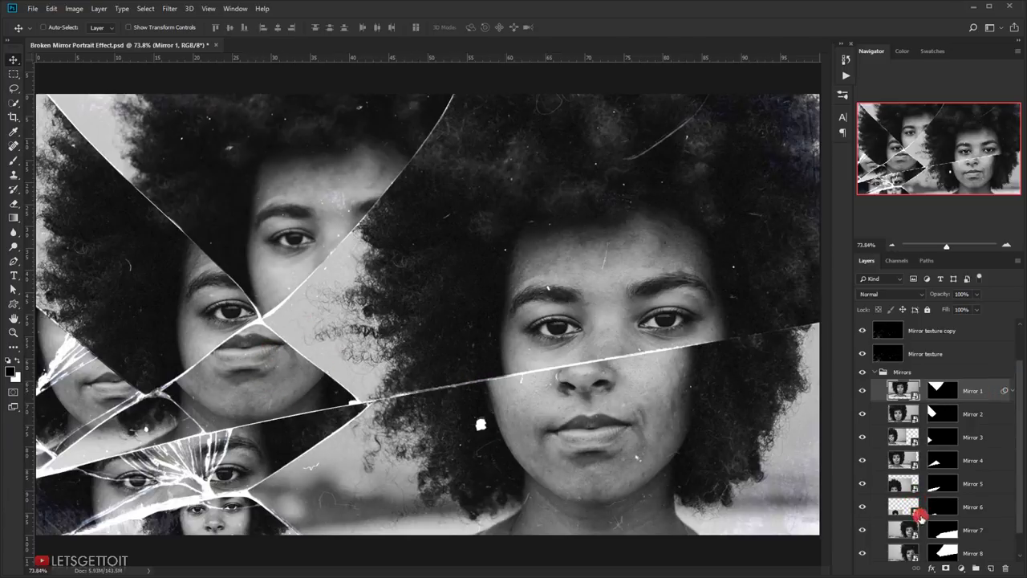
Identify the Mirror 4 shard, apply a slight Gaussian Blur to that layer, and collapse its filter list
{"action": "left_click", "coordinate": [863, 508]}
{"action": "left_click", "coordinate": [863, 508]}
{"action": "left_click", "coordinate": [861, 464]}
{"action": "left_click", "coordinate": [862, 463]}
{"action": "left_click", "coordinate": [969, 462]}
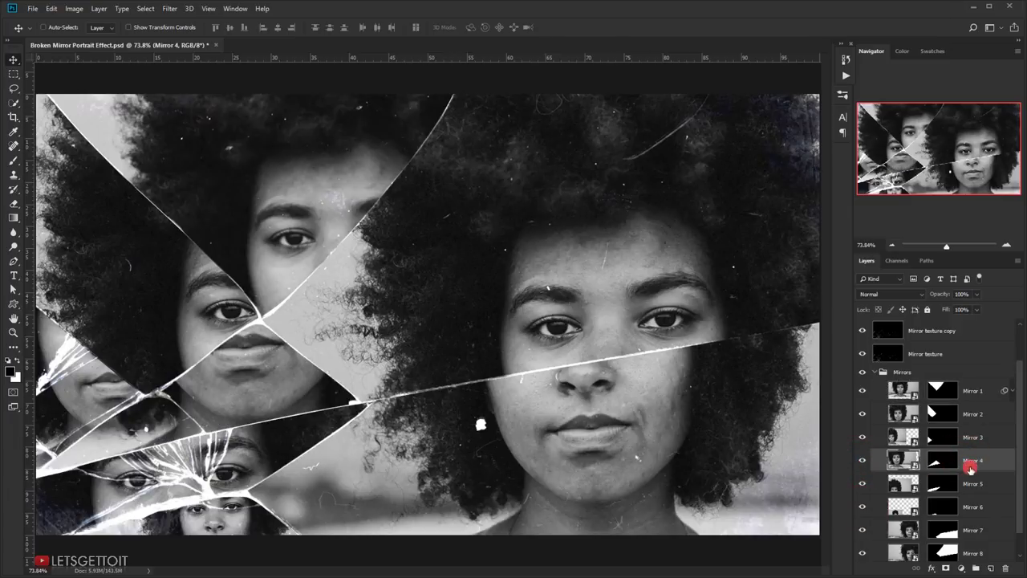
{"action": "left_click", "coordinate": [169, 8]}
{"action": "left_click", "coordinate": [179, 20]}
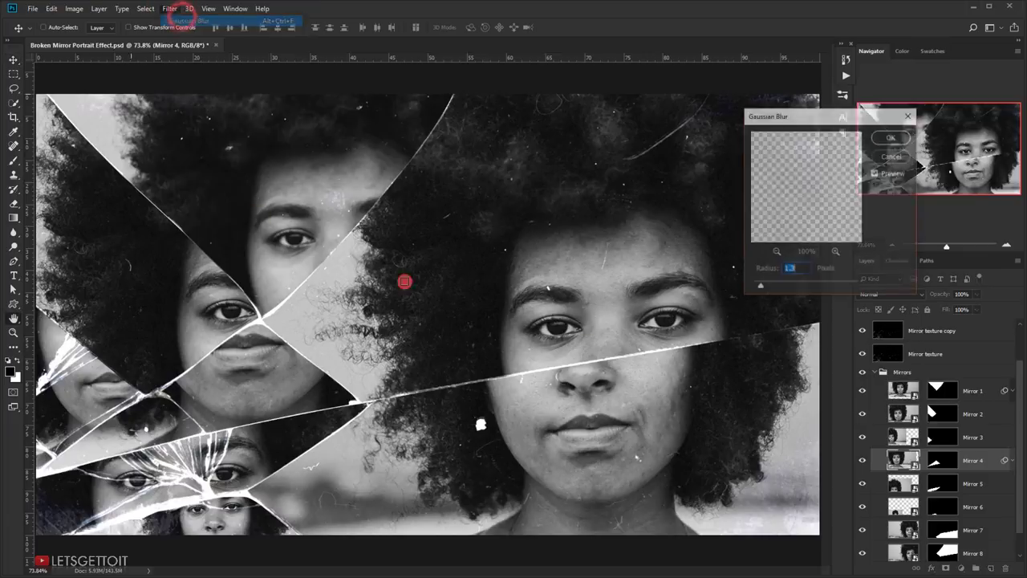
{"action": "left_click_drag", "start_coordinate": [762, 286], "coordinate": [768, 287]}
{"action": "left_click", "coordinate": [891, 144]}
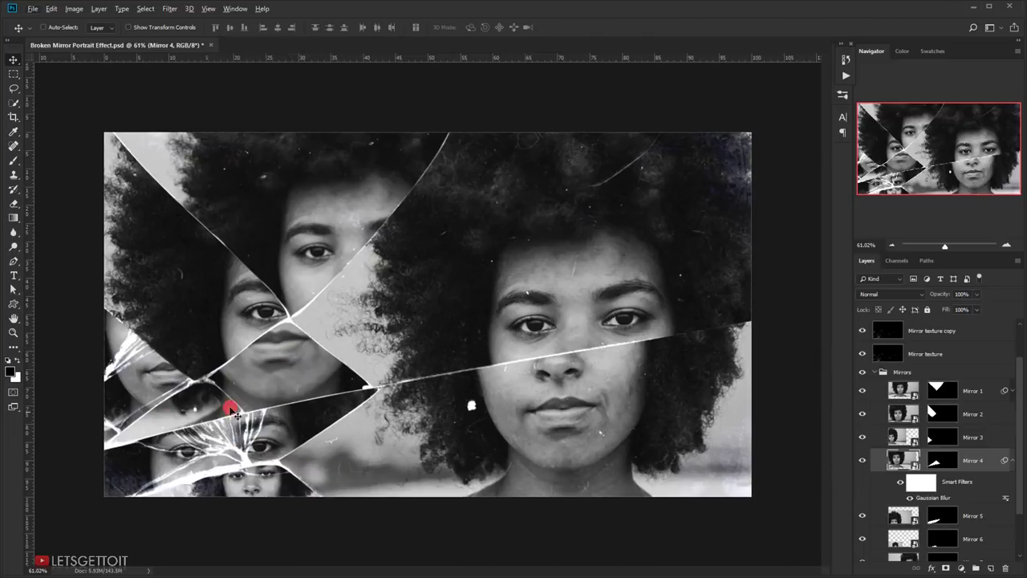
{"action": "scroll", "coordinate": [254, 406], "scroll_direction": "up", "scroll_amount": 2}
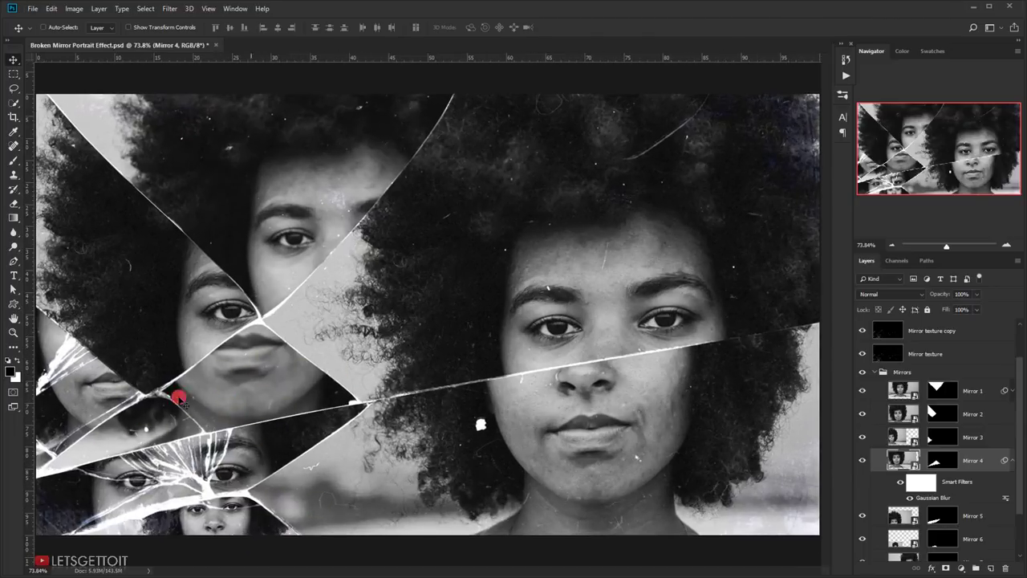
{"action": "left_click_drag", "start_coordinate": [384, 362], "coordinate": [201, 431]}
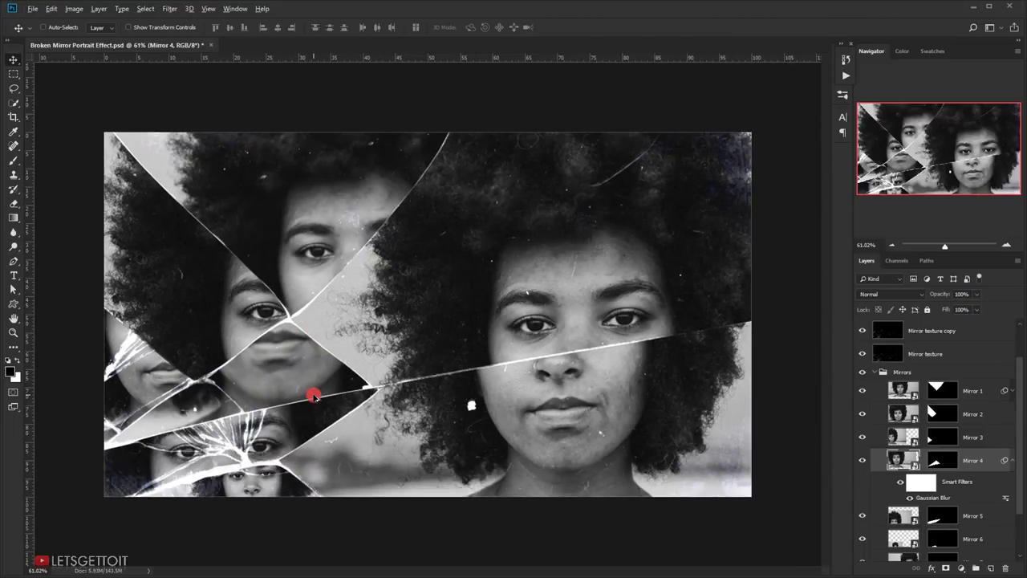
{"action": "scroll", "coordinate": [313, 394], "scroll_direction": "up", "scroll_amount": 1}
{"action": "scroll", "coordinate": [978, 449], "scroll_direction": "down", "scroll_amount": 2}
{"action": "left_click", "coordinate": [1013, 402]}
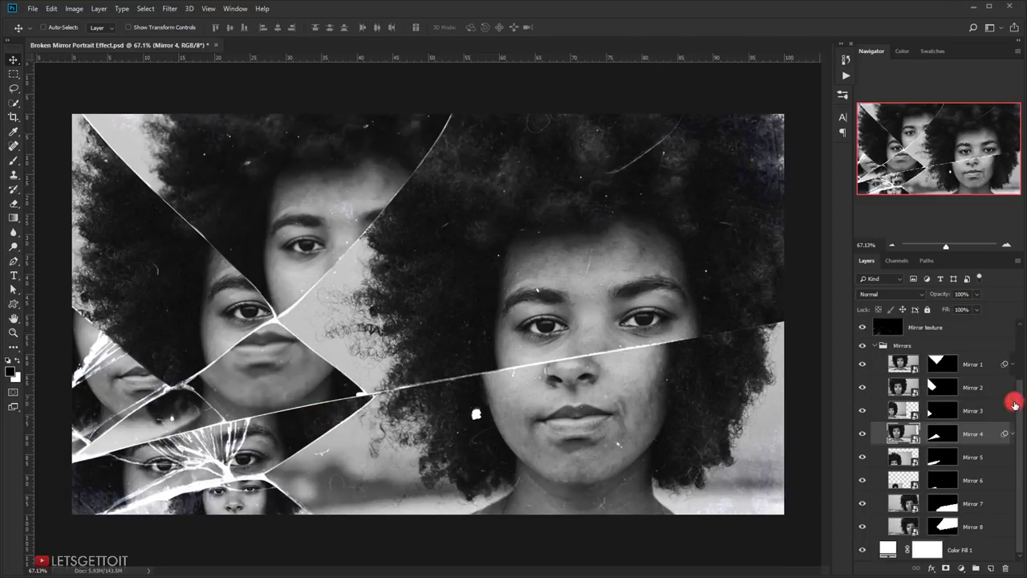
Apply a Gaussian Blur with a 4.0-pixel radius to the Mirror 8 layer
{"action": "left_click", "coordinate": [865, 456]}
{"action": "left_click", "coordinate": [970, 524]}
{"action": "left_click", "coordinate": [861, 526]}
{"action": "left_click", "coordinate": [860, 525]}
{"action": "left_click", "coordinate": [166, 10]}
{"action": "left_click", "coordinate": [173, 21]}
{"action": "left_click", "coordinate": [760, 290]}
{"action": "left_click_drag", "start_coordinate": [767, 289], "coordinate": [774, 290]}
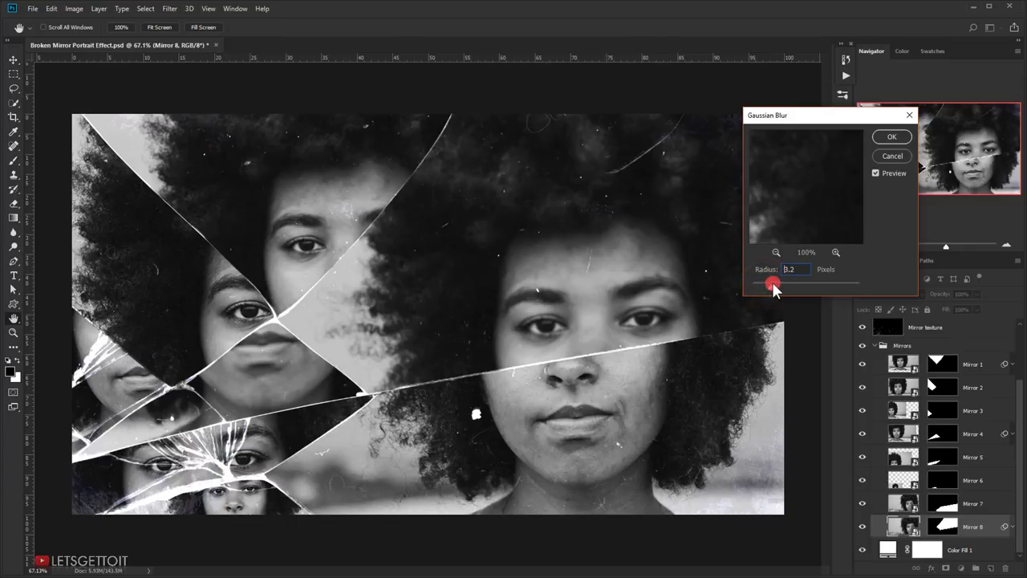
{"action": "left_click", "coordinate": [891, 137]}
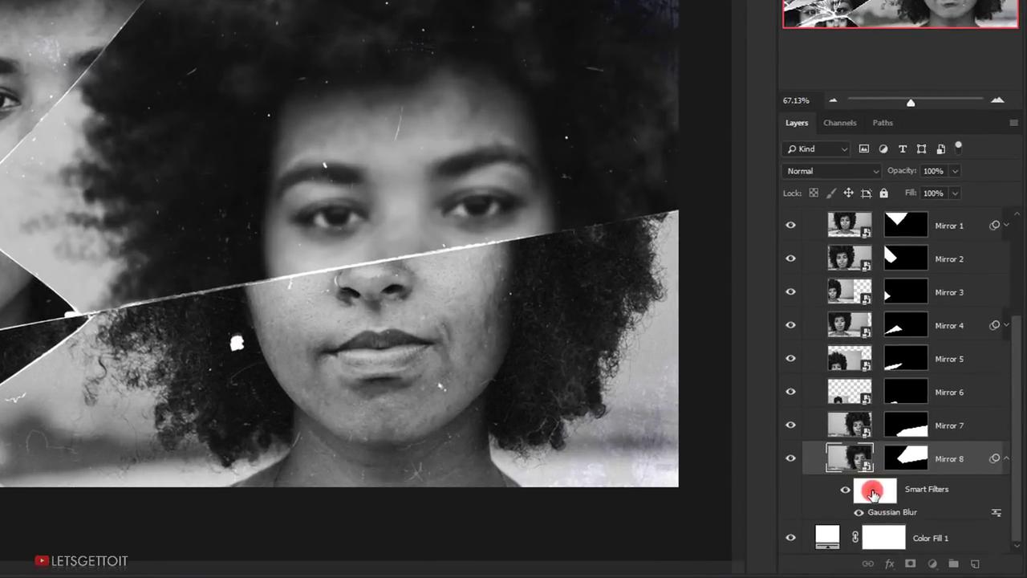
Paint black with a large soft brush at 58% opacity on Mirror 8's filter mask to sharpen the upper face, then collapse the filters
{"action": "left_click", "coordinate": [922, 521]}
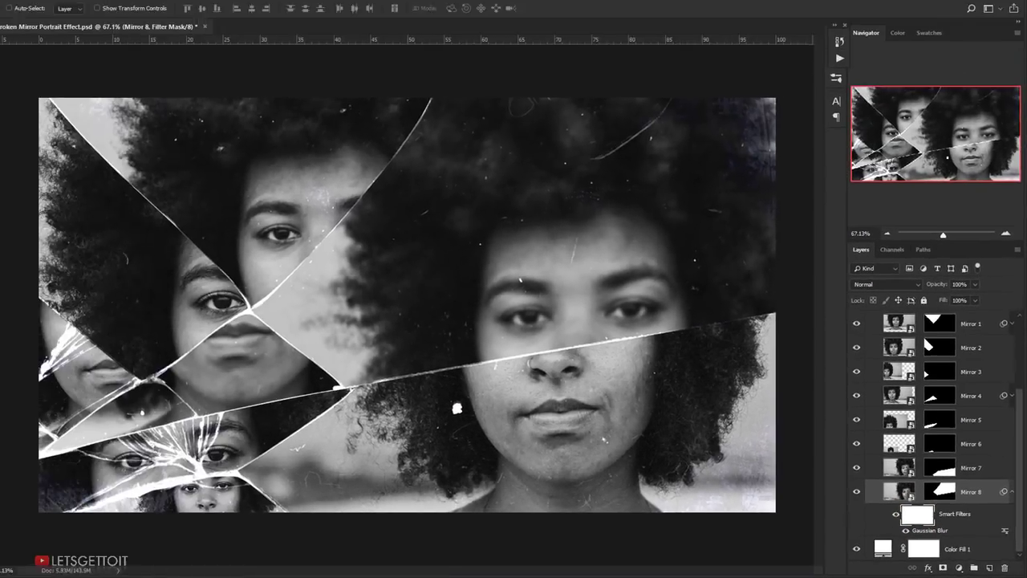
{"action": "left_click", "coordinate": [14, 163]}
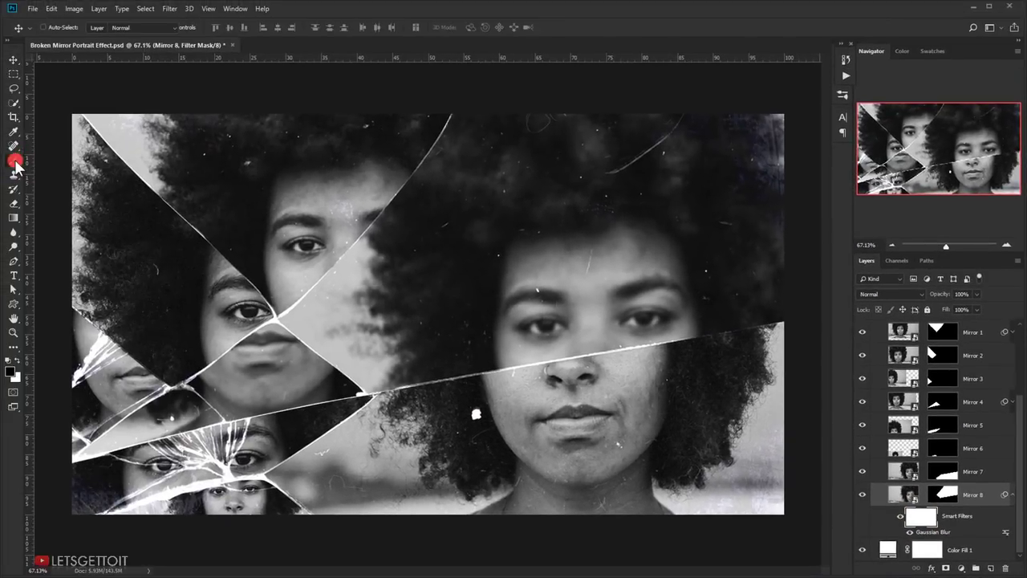
{"action": "right_click", "coordinate": [392, 274], "text": "alt"}
{"action": "left_click", "coordinate": [200, 29]}
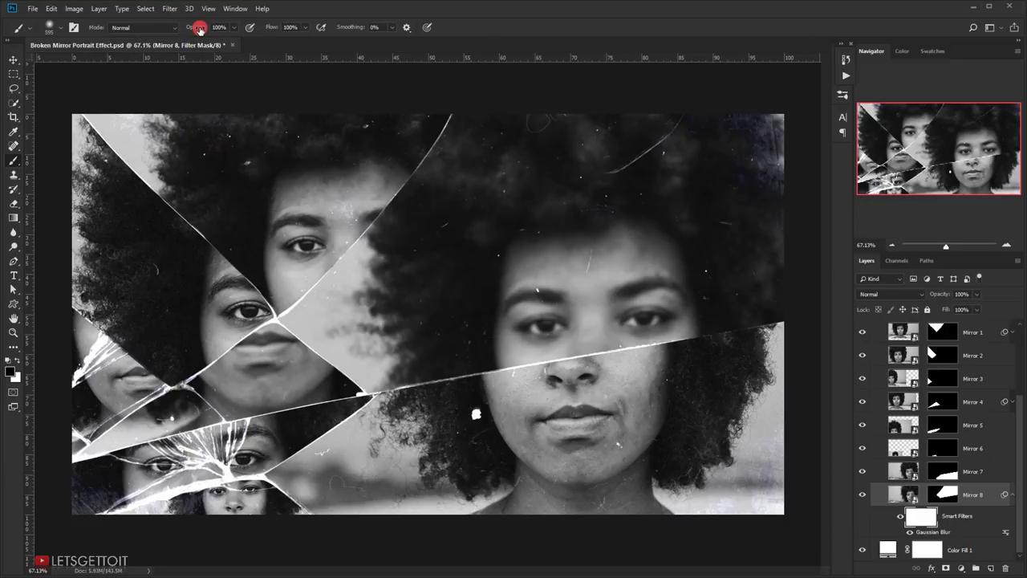
{"action": "left_click_drag", "start_coordinate": [191, 30], "coordinate": [182, 29]}
{"action": "right_click", "coordinate": [592, 285], "text": "alt"}
{"action": "mouse_move", "coordinate": [513, 253]}
{"action": "left_mouse_down"}
{"action": "mouse_move", "coordinate": [561, 287]}
{"action": "mouse_move", "coordinate": [500, 316]}
{"action": "mouse_move", "coordinate": [674, 255]}
{"action": "mouse_move", "coordinate": [565, 287]}
{"action": "mouse_move", "coordinate": [525, 321]}
{"action": "mouse_move", "coordinate": [614, 293]}
{"action": "mouse_move", "coordinate": [564, 298]}
{"action": "left_mouse_up"}
{"action": "right_click", "coordinate": [525, 321], "text": "alt"}
{"action": "mouse_move", "coordinate": [564, 298]}
{"action": "left_mouse_down"}
{"action": "mouse_move", "coordinate": [663, 288]}
{"action": "mouse_move", "coordinate": [674, 265]}
{"action": "mouse_move", "coordinate": [588, 298]}
{"action": "mouse_move", "coordinate": [489, 357]}
{"action": "mouse_move", "coordinate": [660, 279]}
{"action": "mouse_move", "coordinate": [532, 334]}
{"action": "mouse_move", "coordinate": [557, 298]}
{"action": "mouse_move", "coordinate": [486, 335]}
{"action": "left_mouse_up"}
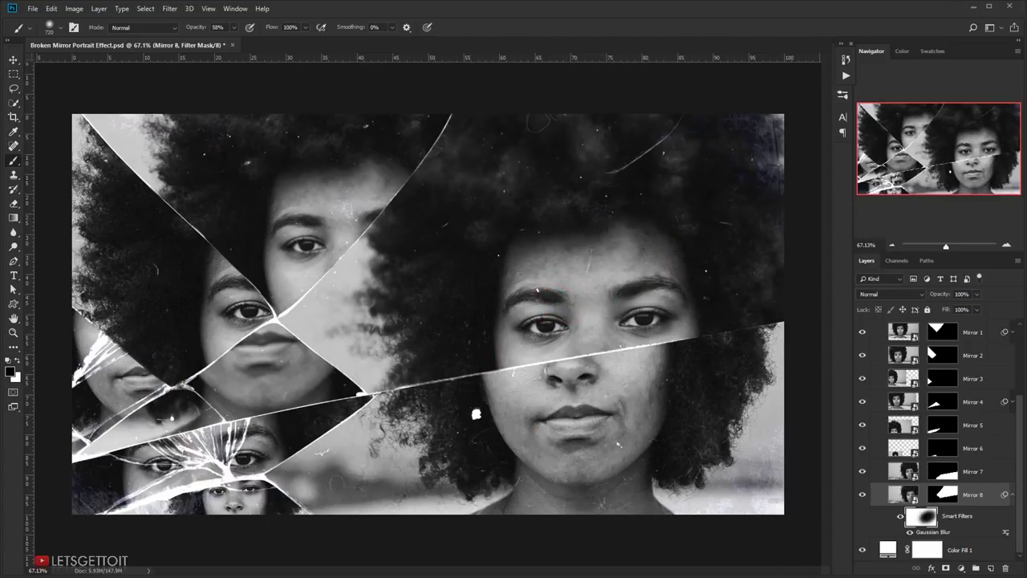
{"action": "left_click", "coordinate": [1011, 494]}
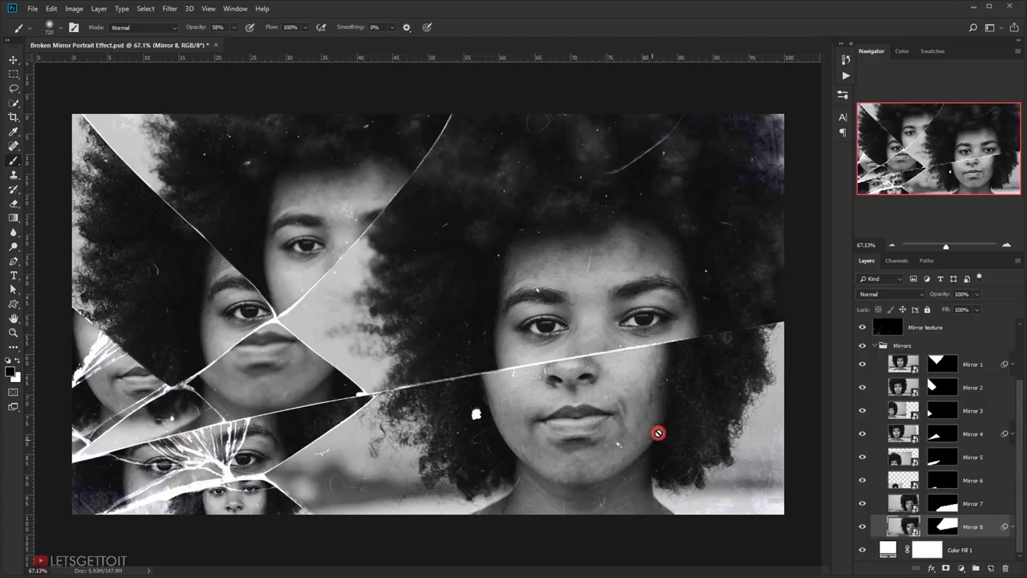
{"action": "left_click", "coordinate": [929, 520]}
Apply a Gaussian Blur with a 4.0-pixel radius to the Mirror 7 layer
{"action": "left_click", "coordinate": [985, 504]}
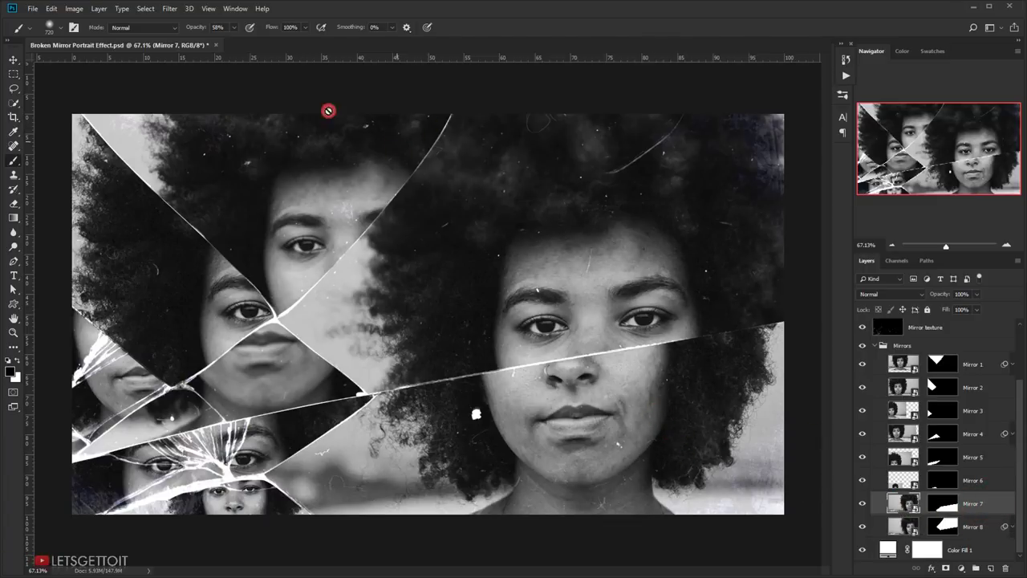
{"action": "left_click", "coordinate": [170, 9]}
{"action": "left_click", "coordinate": [169, 9]}
{"action": "left_click", "coordinate": [189, 21]}
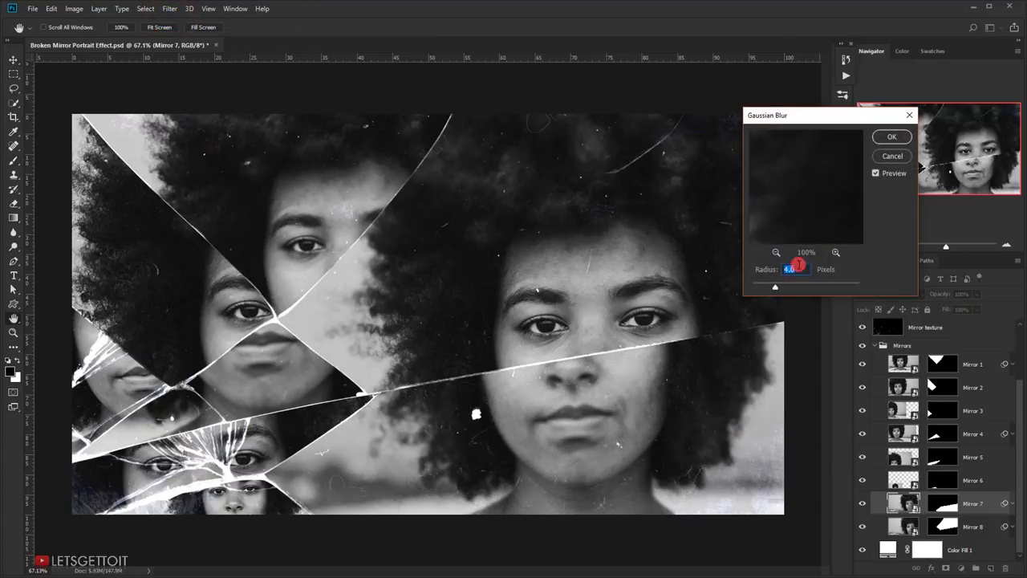
{"action": "left_click", "coordinate": [889, 137]}
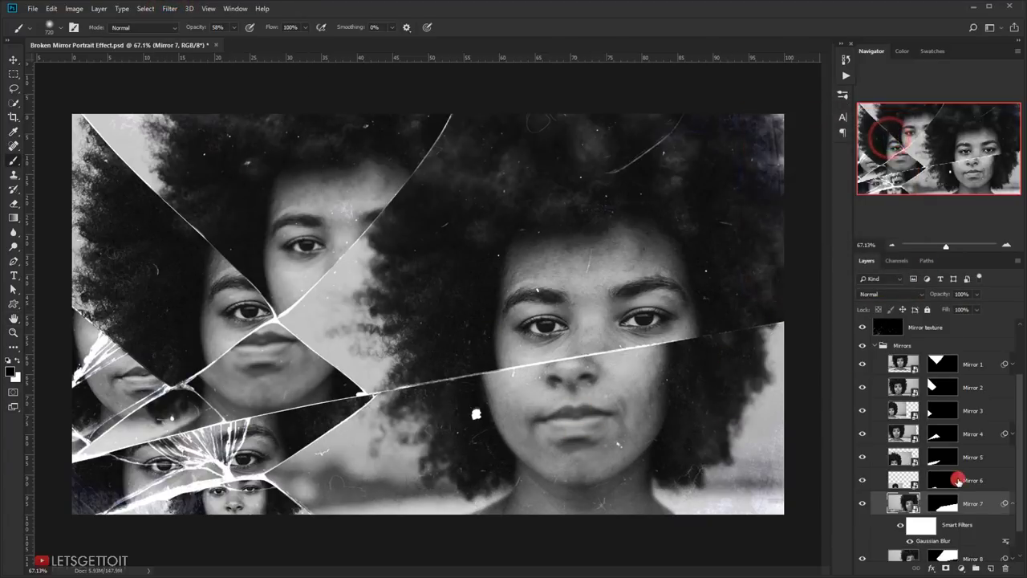
Paint black on Mirror 7's filter mask over the large portrait's nose and cheeks to reduce the blur there
{"action": "left_click", "coordinate": [922, 497]}
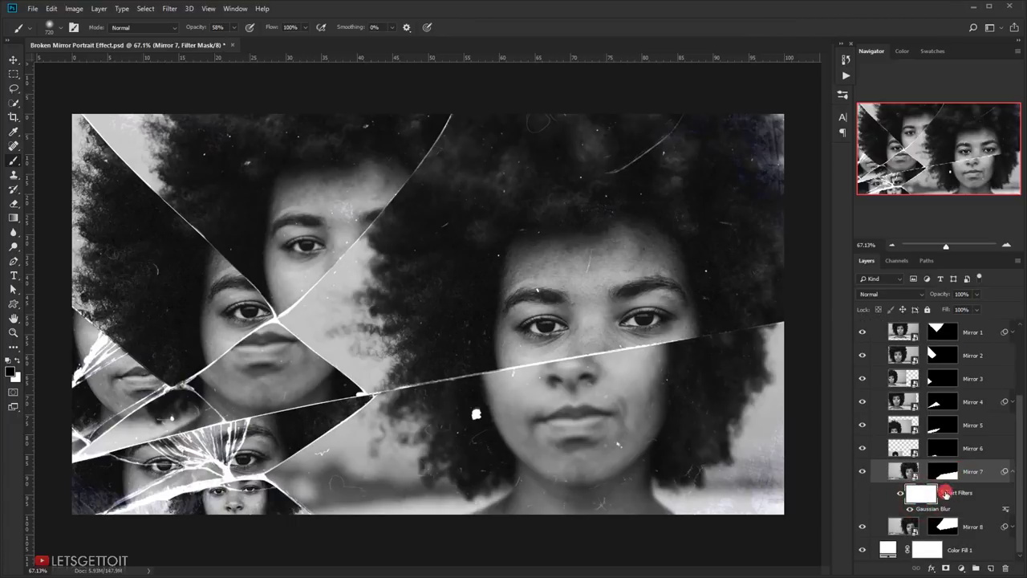
{"action": "left_click", "coordinate": [596, 364]}
{"action": "left_click", "coordinate": [637, 358]}
{"action": "left_click", "coordinate": [588, 366]}
{"action": "left_click", "coordinate": [470, 385]}
{"action": "left_click", "coordinate": [604, 364]}
{"action": "left_click", "coordinate": [528, 379]}
{"action": "mouse_move", "coordinate": [604, 365]}
{"action": "left_mouse_down"}
{"action": "mouse_move", "coordinate": [499, 371]}
{"action": "mouse_move", "coordinate": [462, 356]}
{"action": "mouse_move", "coordinate": [574, 360]}
{"action": "left_mouse_up"}
{"action": "scroll", "coordinate": [572, 356], "scroll_direction": "down", "scroll_amount": 6}
{"action": "scroll", "coordinate": [473, 388], "scroll_direction": "up", "scroll_amount": 6}
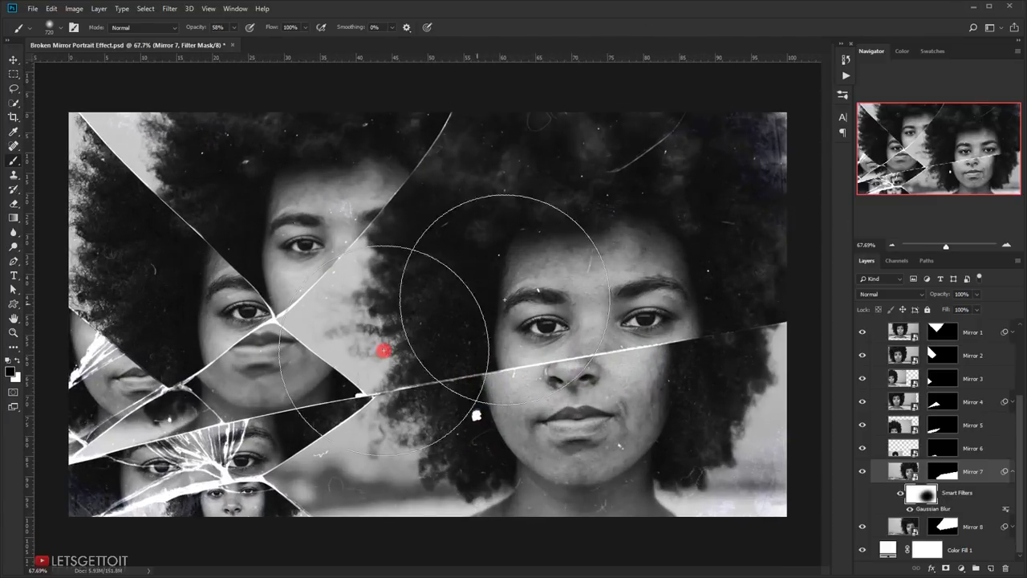
Collapse Mirror 7's filter list and the Mirrors group
{"action": "left_click", "coordinate": [1014, 473]}
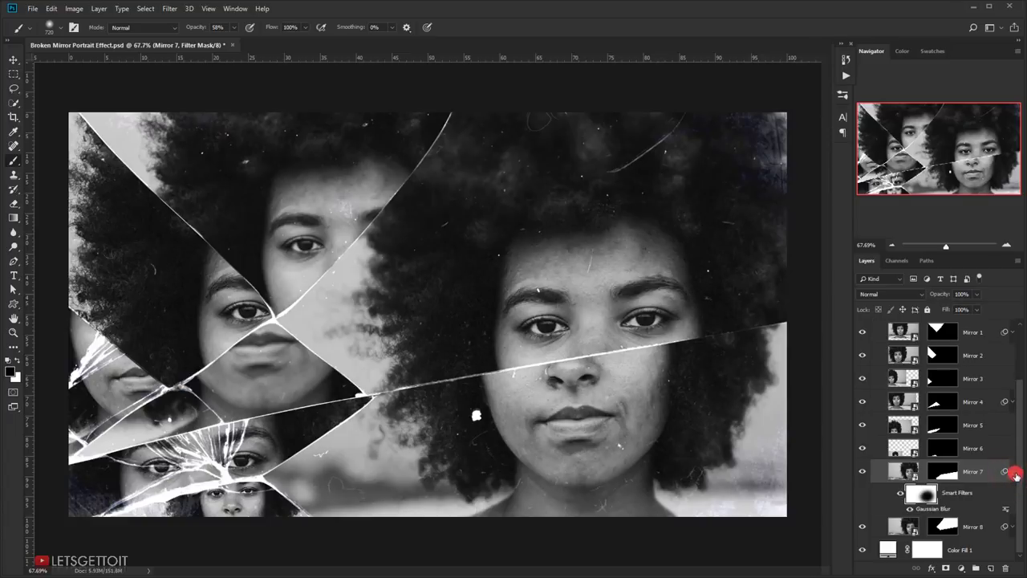
{"action": "left_click", "coordinate": [878, 345]}
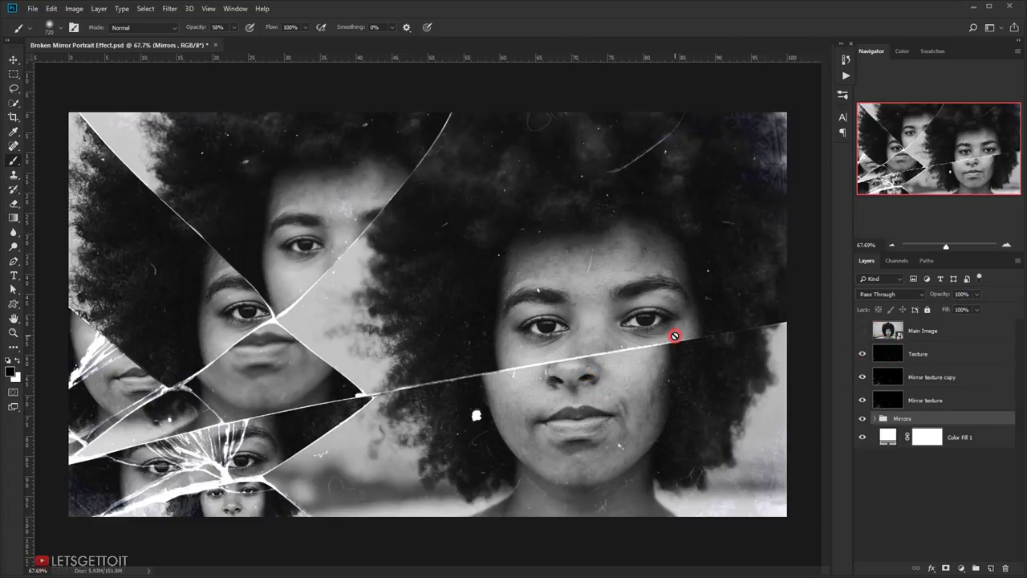
{"action": "scroll", "coordinate": [674, 336], "scroll_direction": "up", "scroll_amount": 1}
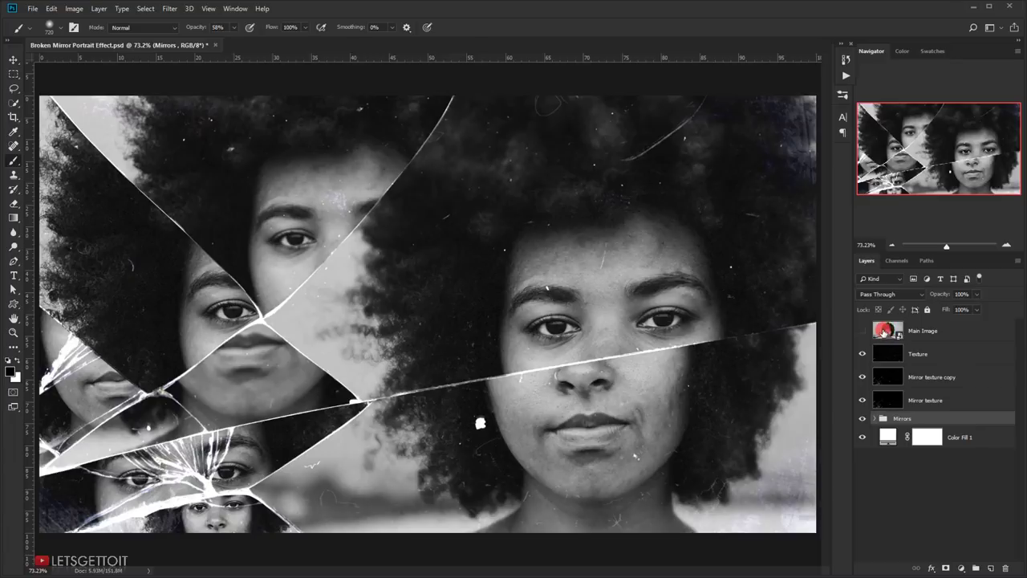
Open the contents of the Main Image smart object for editing with the Move tool active
{"action": "right_click", "coordinate": [921, 333]}
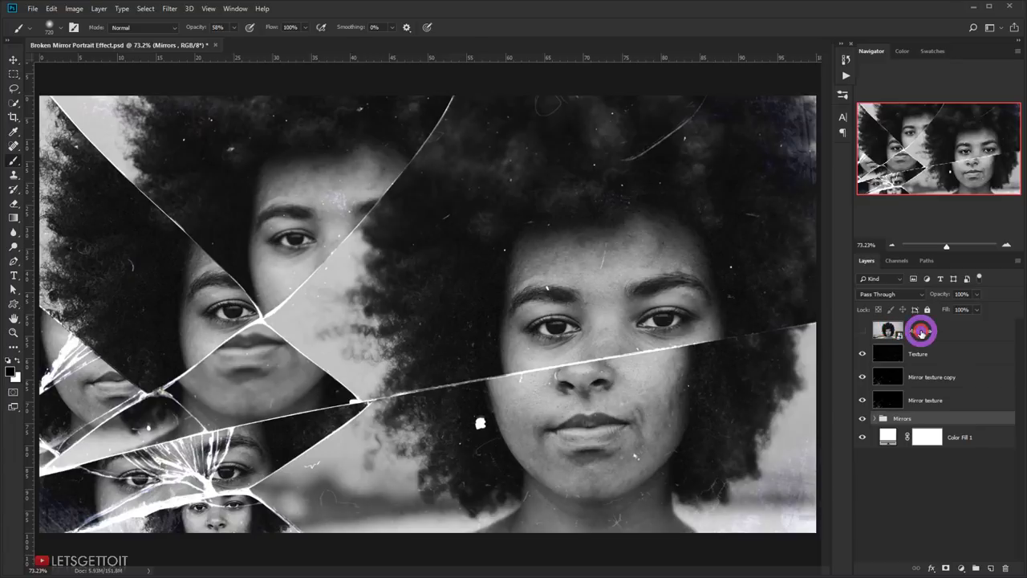
{"action": "left_click", "coordinate": [811, 260]}
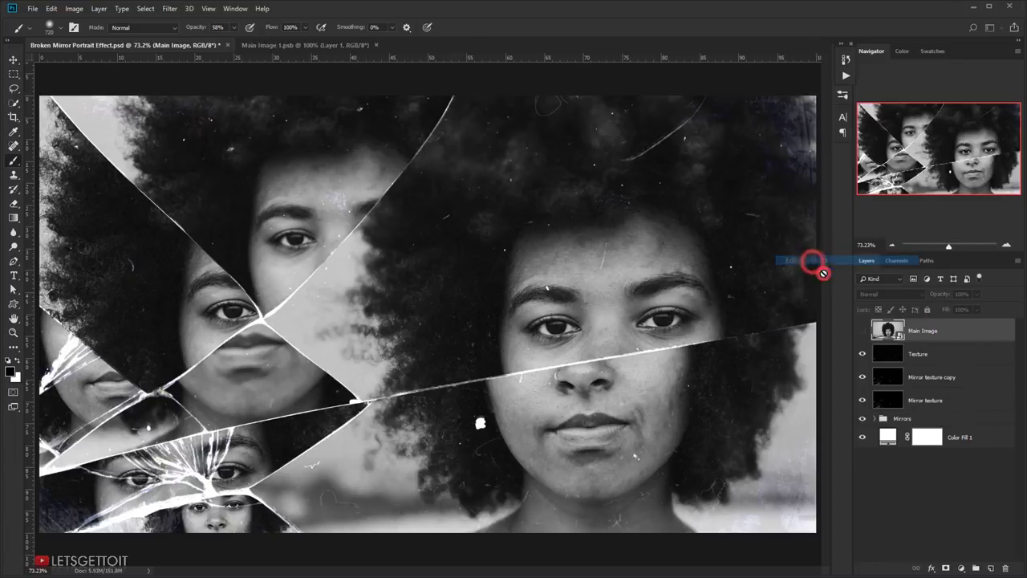
{"action": "left_click", "coordinate": [13, 60]}
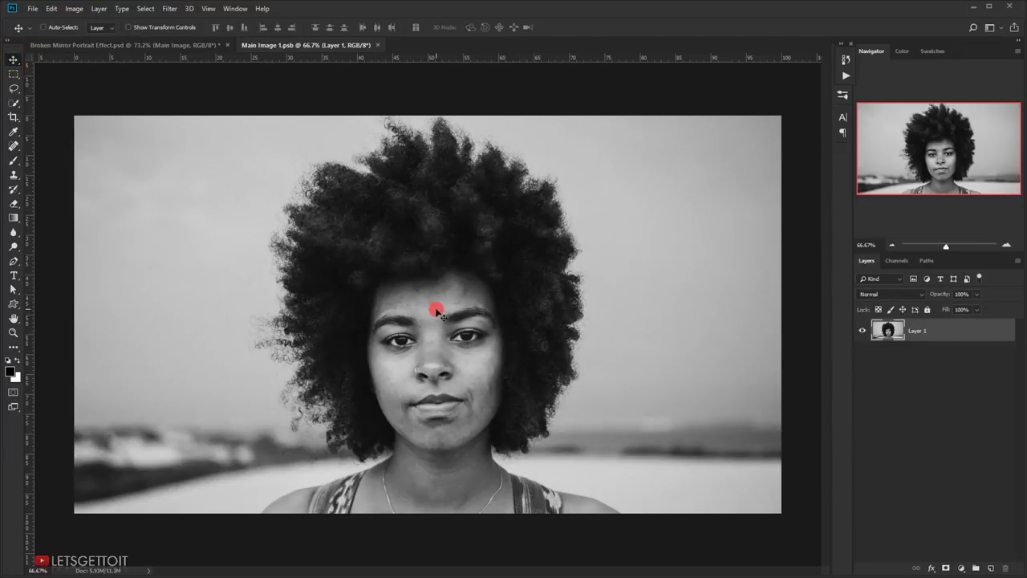
Place the dark portrait of the woman with tied-back hair from the project folder, scaled to about 60.4% and shifted up to fill the canvas
{"action": "mouse_move", "coordinate": [58, 574]}
{"action": "left_click", "coordinate": [65, 539]}
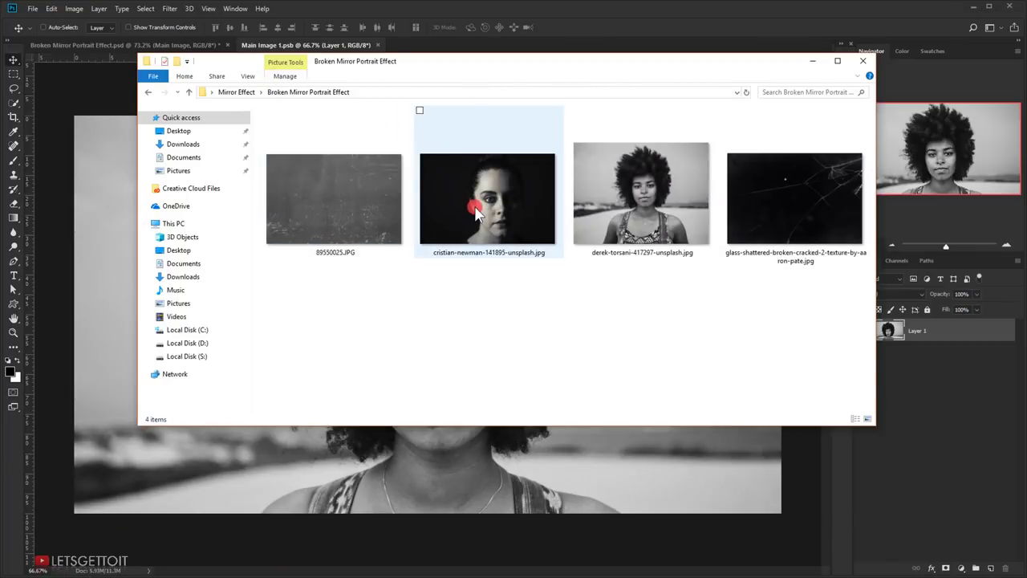
{"action": "left_click_drag", "start_coordinate": [483, 211], "coordinate": [113, 232]}
{"action": "left_click_drag", "start_coordinate": [727, 519], "coordinate": [781, 554]}
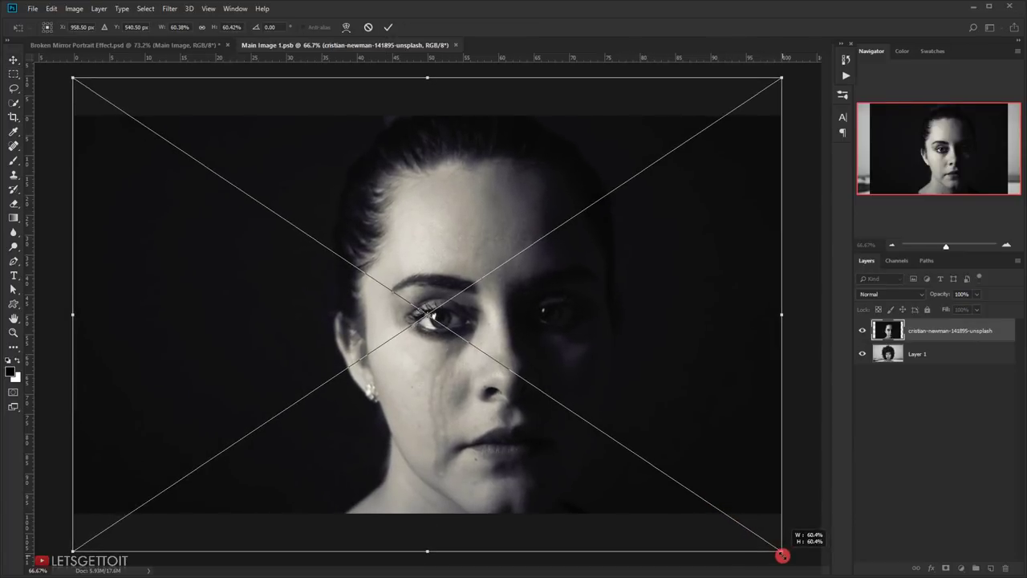
{"action": "left_click_drag", "start_coordinate": [660, 466], "coordinate": [658, 447]}
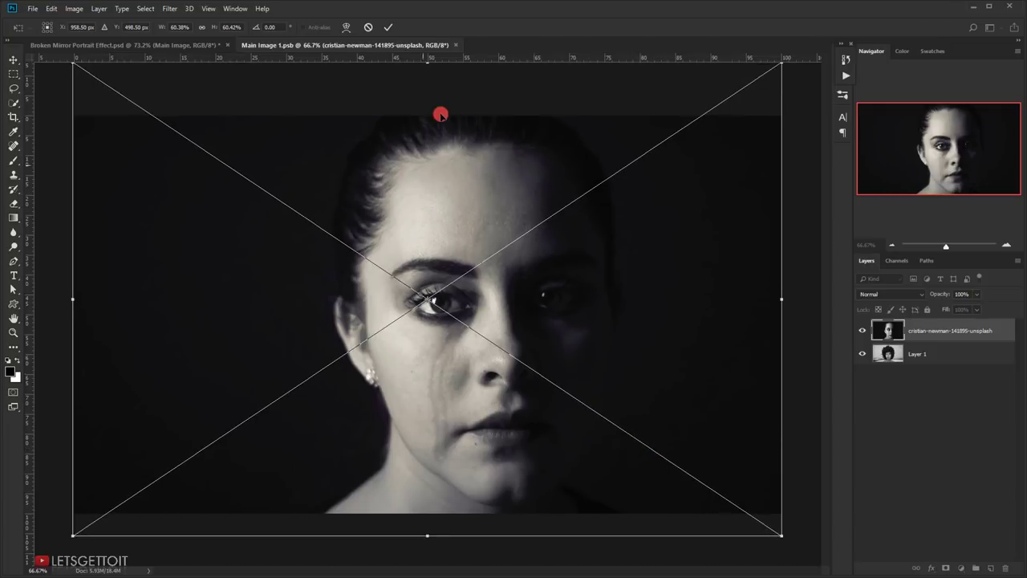
{"action": "left_click", "coordinate": [388, 27]}
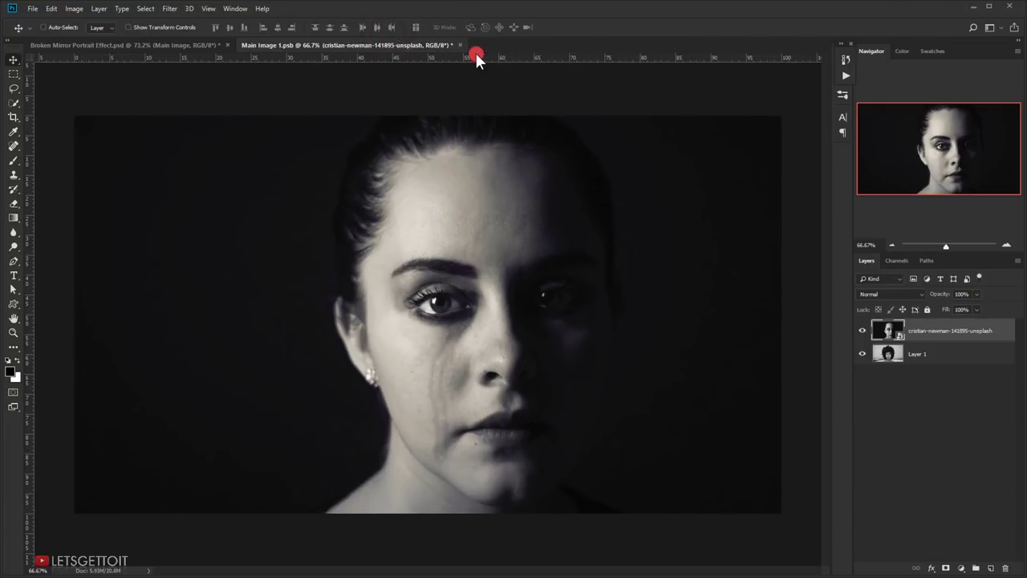
Close Main Image 1.psb and save its changes
{"action": "left_click", "coordinate": [461, 46]}
{"action": "left_click", "coordinate": [476, 224]}
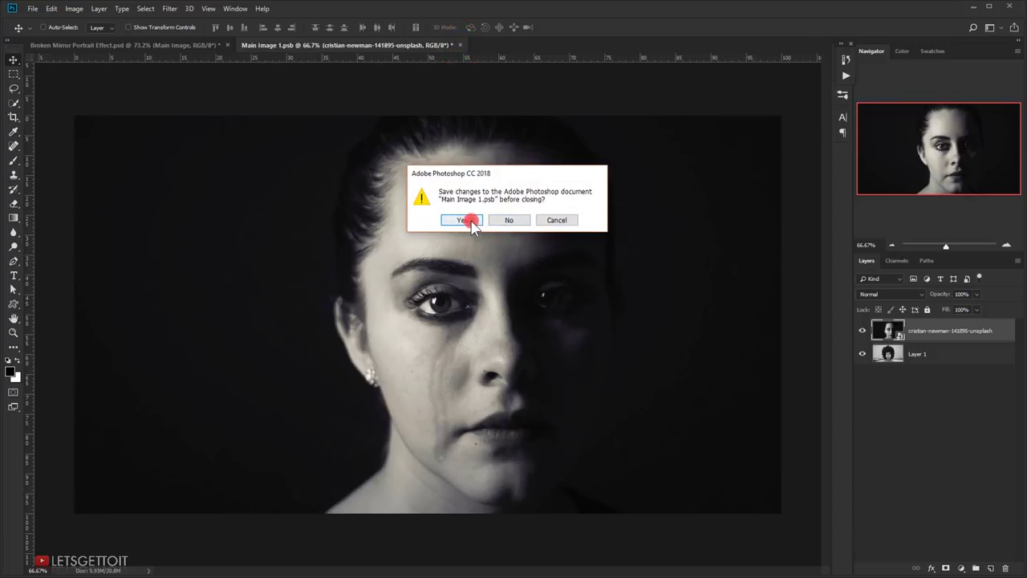